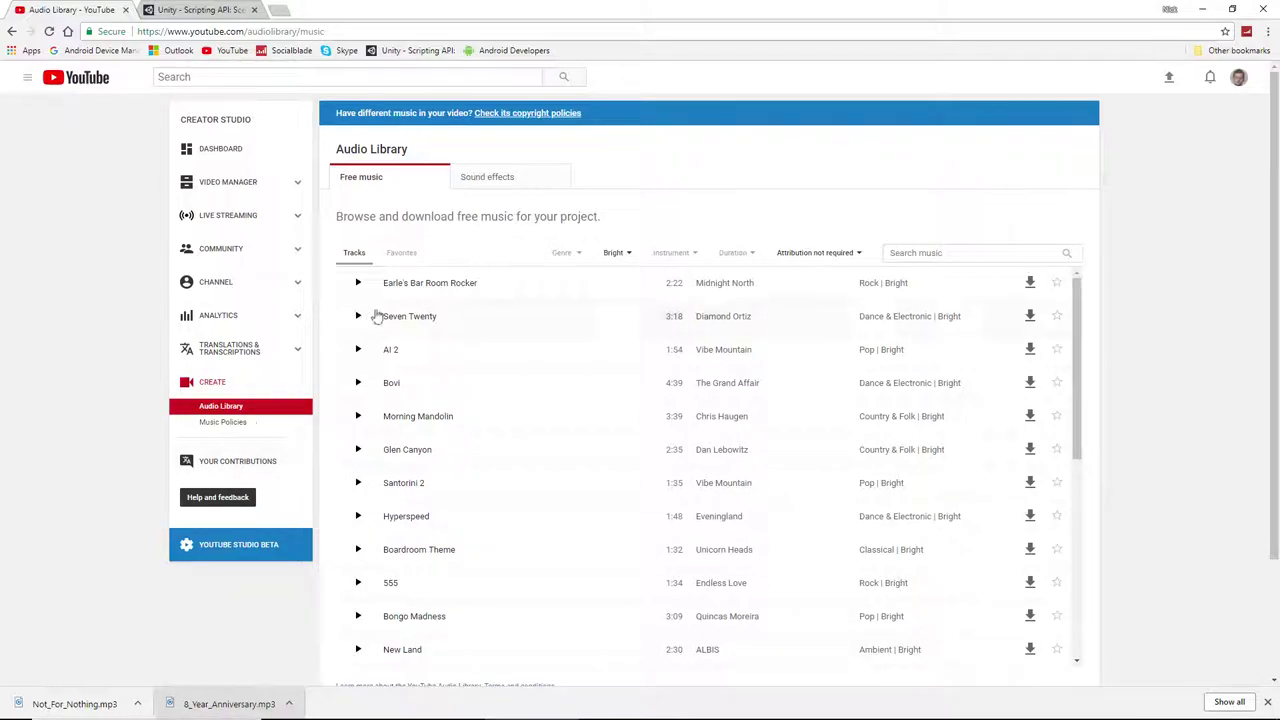
- Browse the Audio Library's list of free music tracks
scroll(405, 316, down, 3)
scroll(420, 330, down, 15)
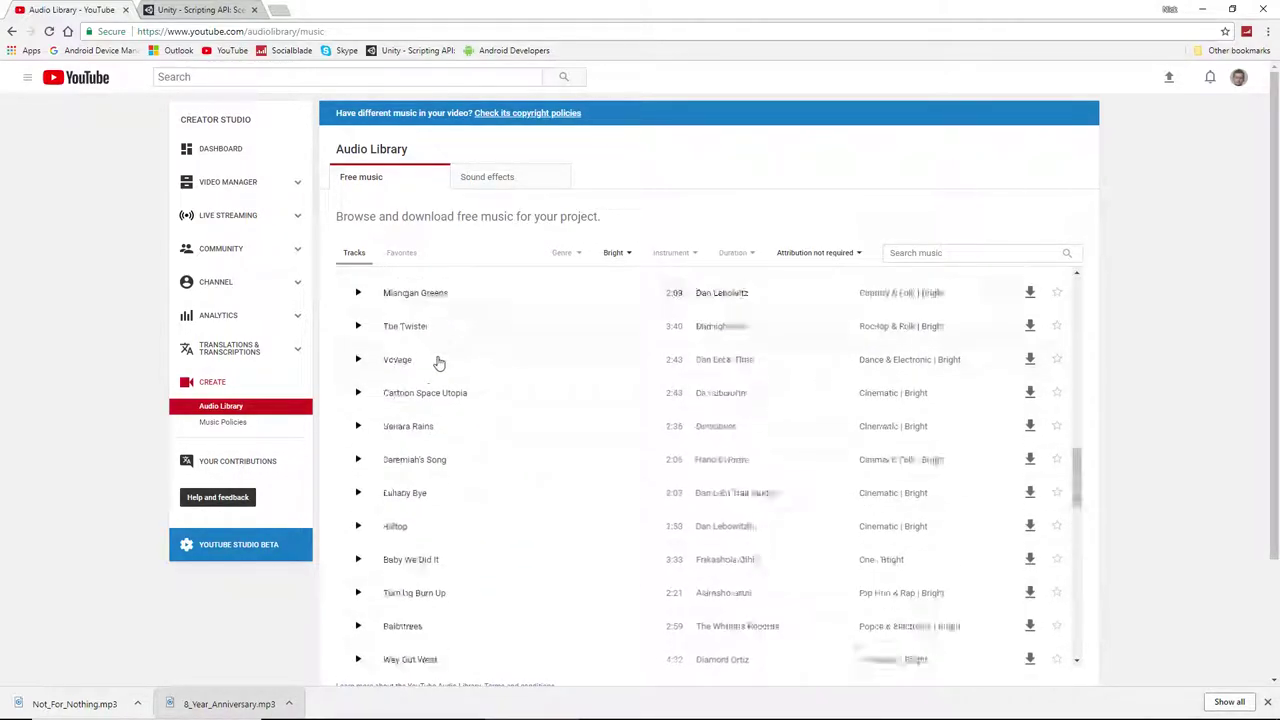
scroll(476, 390, up, 15)
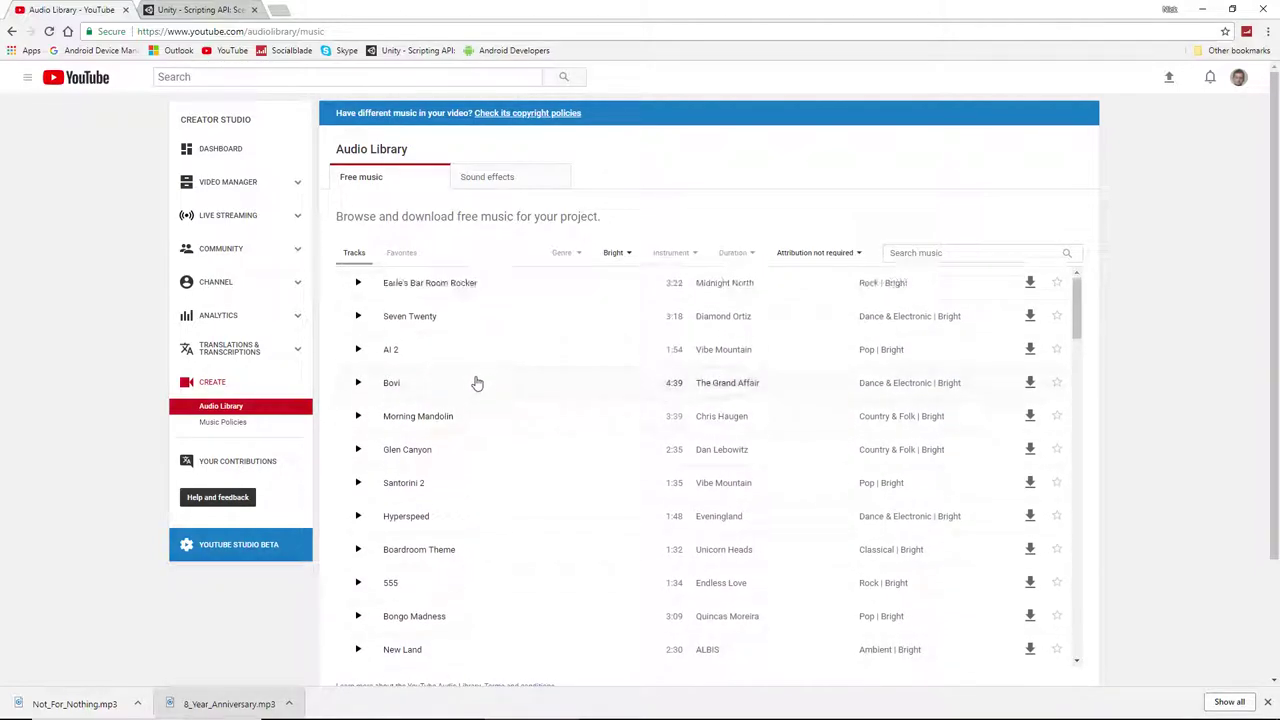
scroll(1129, 468, down, 3)
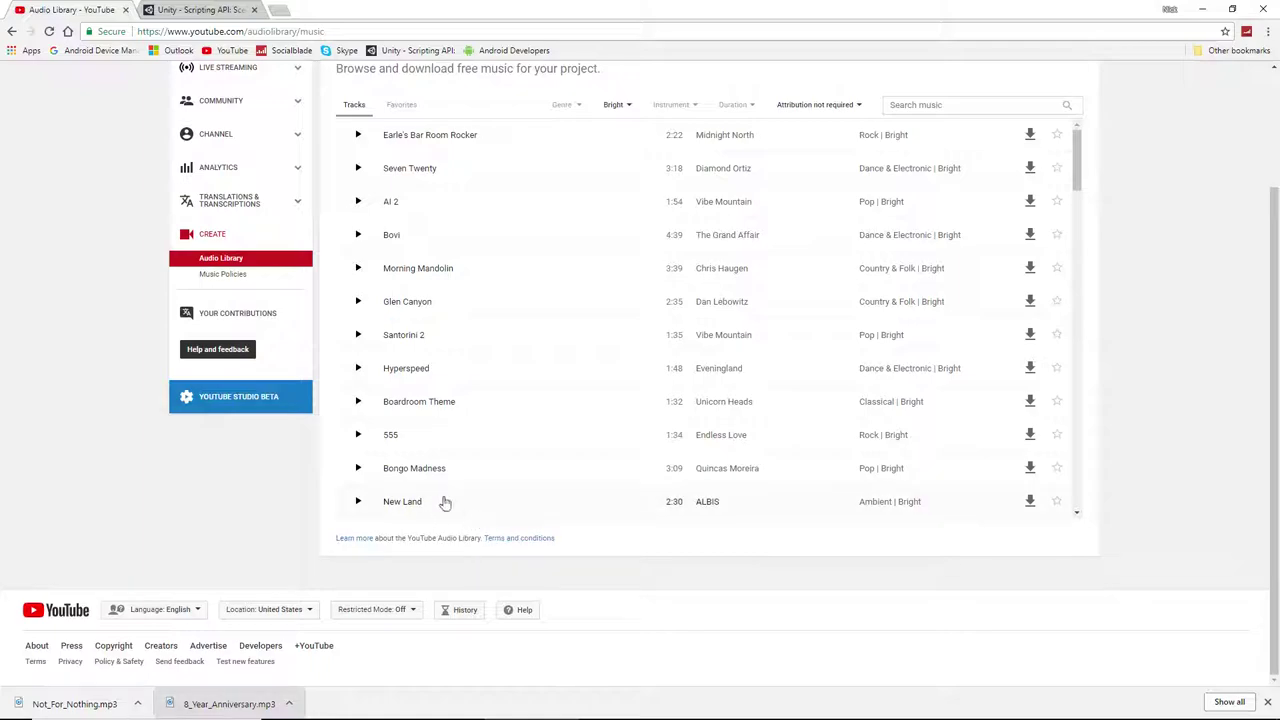
scroll(445, 502, up, 3)
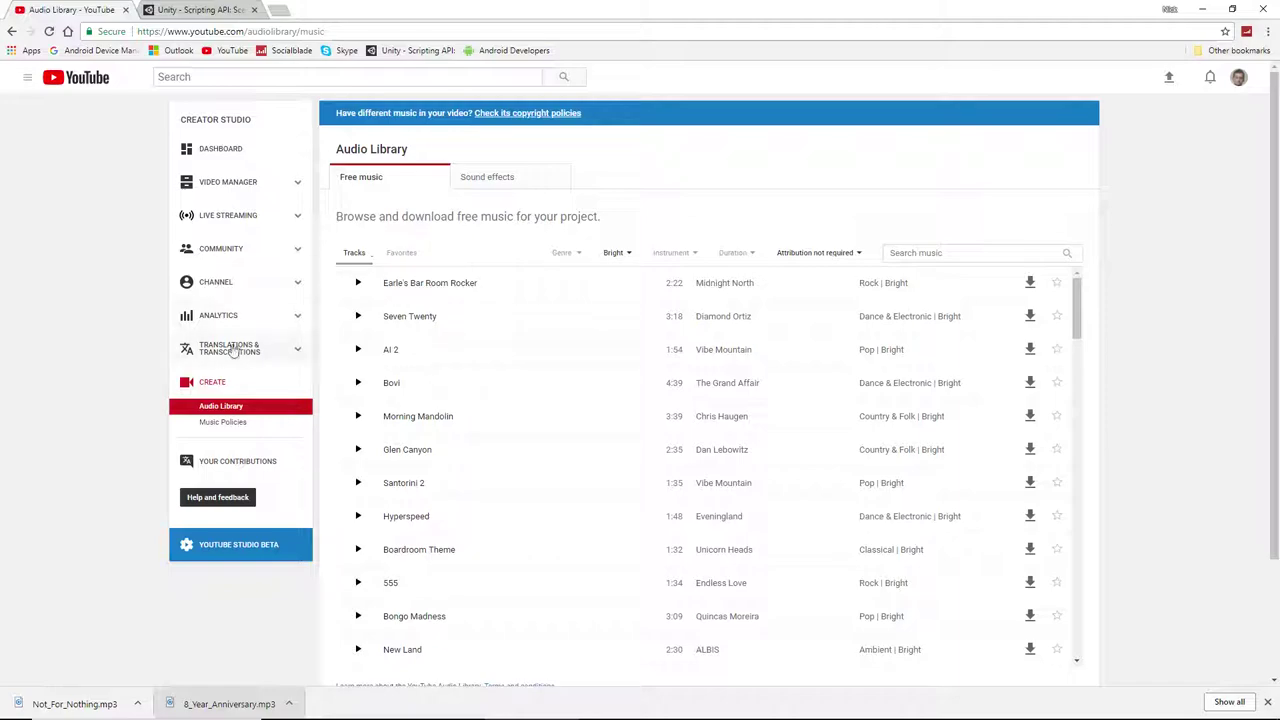
click(230, 31)
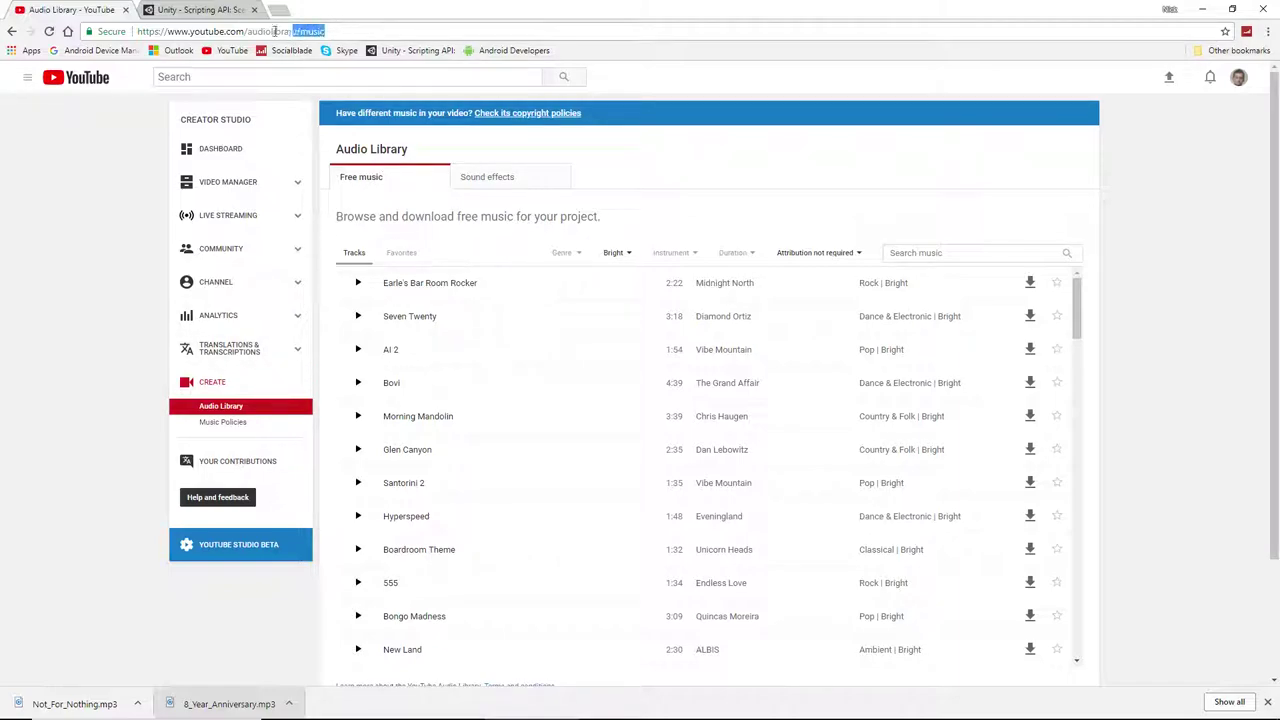
click(71, 200)
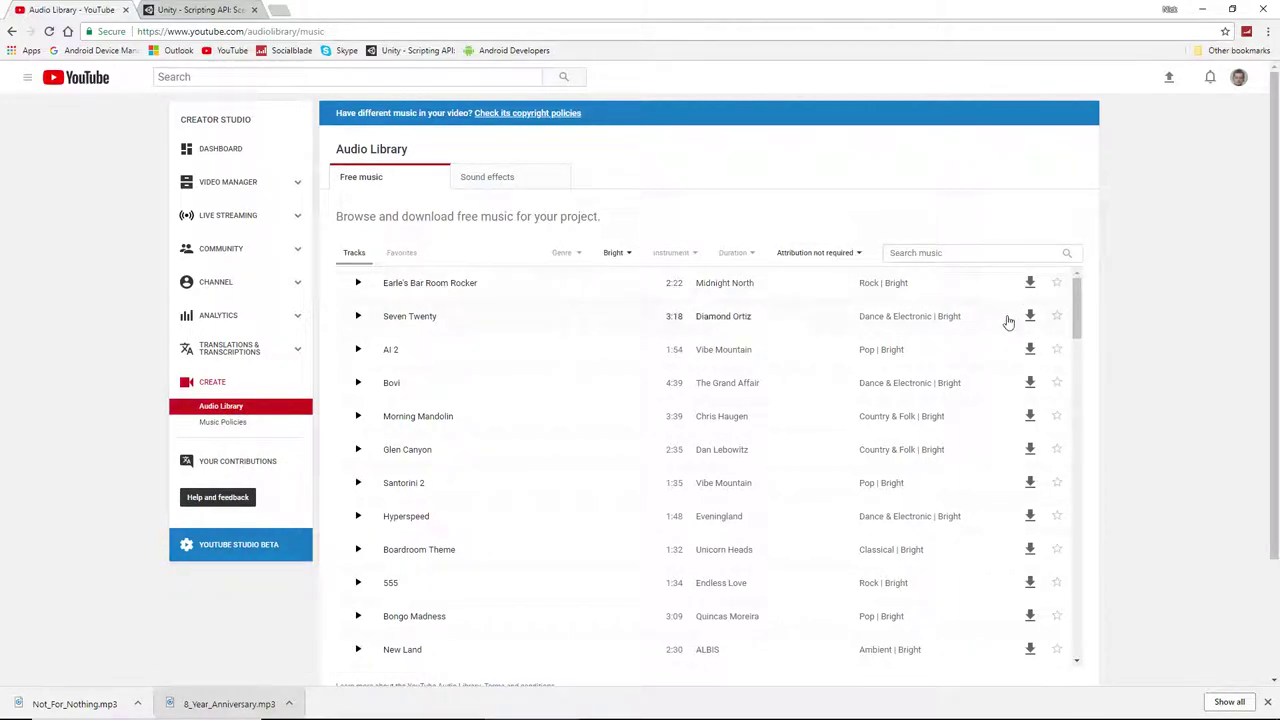
scroll(1020, 491, down, 8)
scroll(1003, 557, up, 8)
- Widen the free music filters to all moods and all durations, keeping only tracks that need no attribution
click(845, 262)
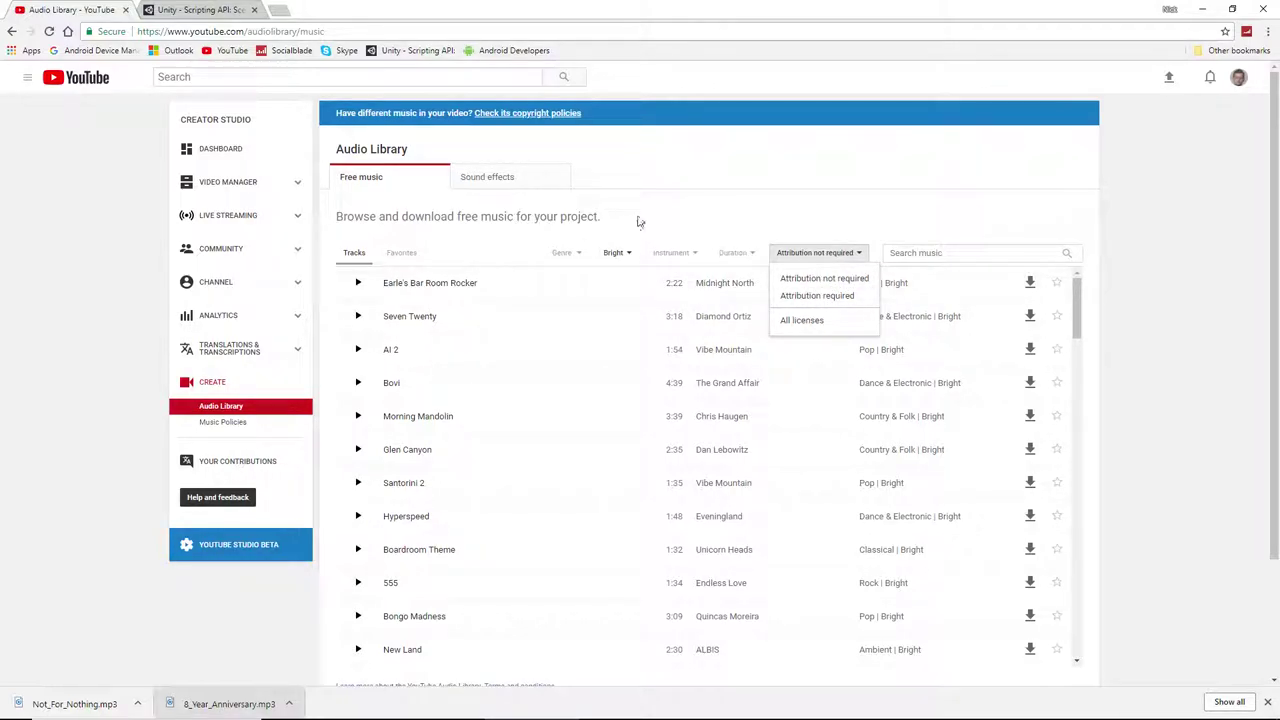
click(613, 252)
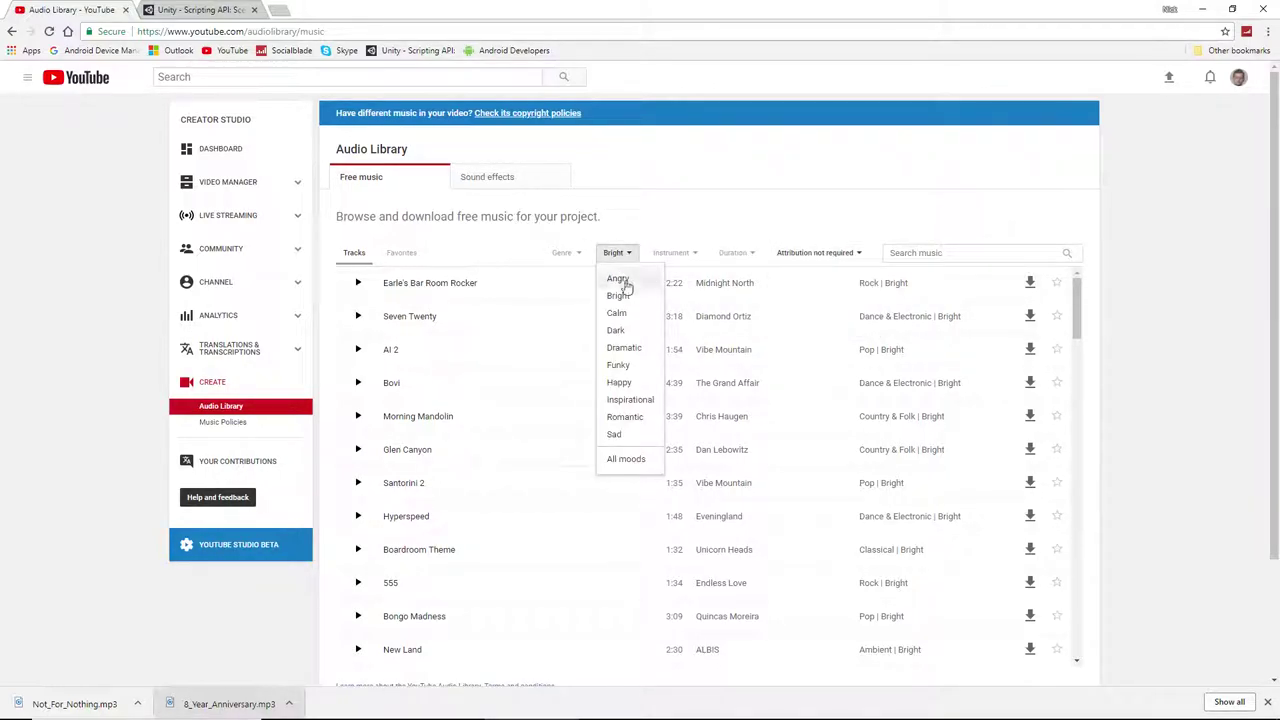
click(626, 459)
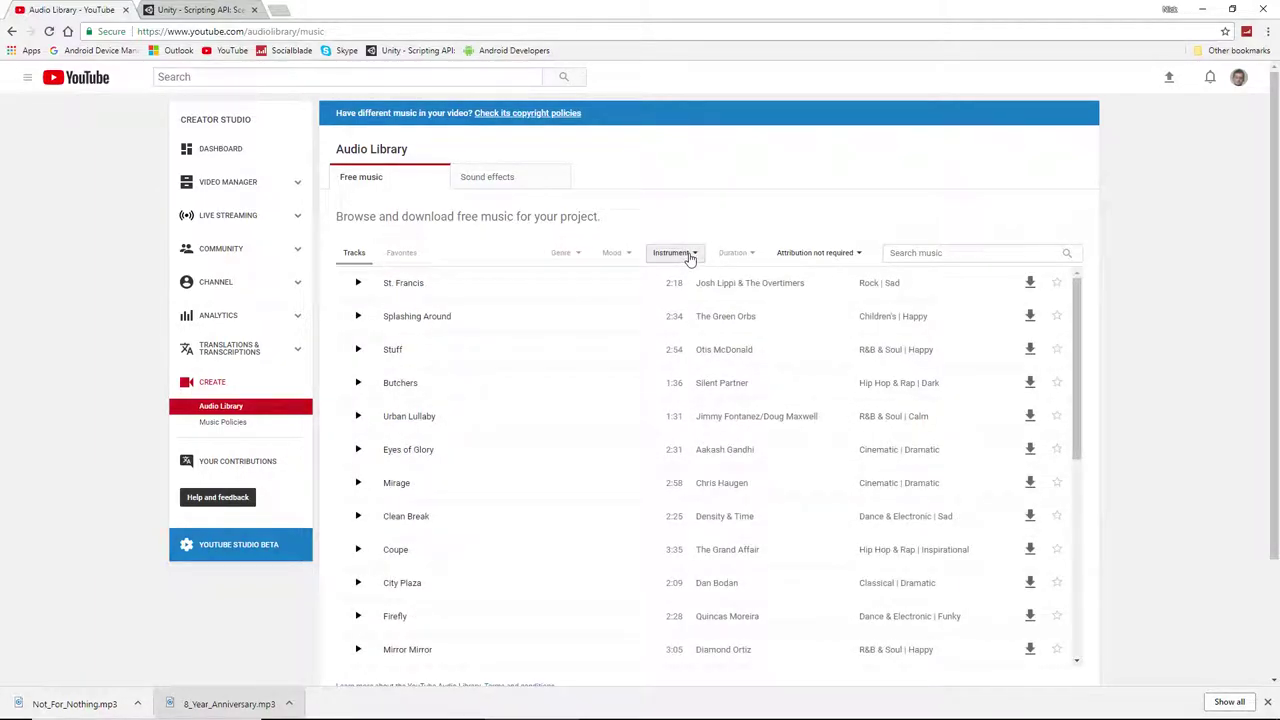
click(745, 254)
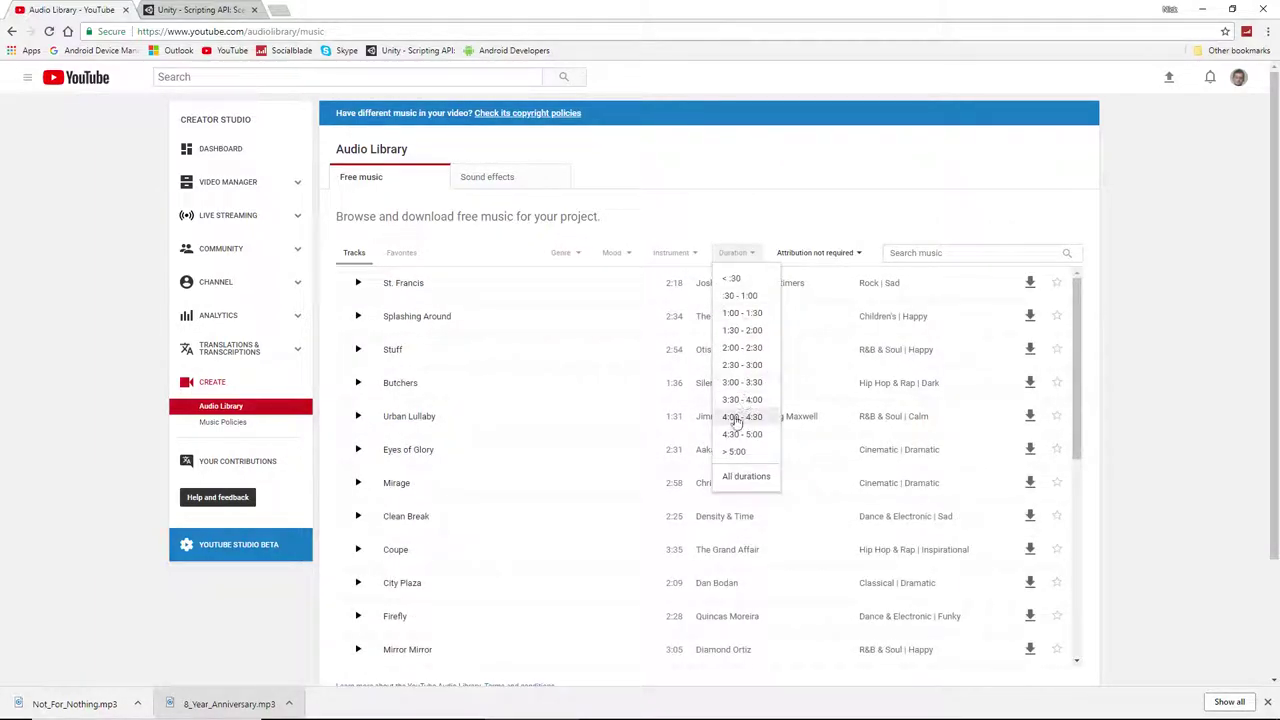
click(760, 479)
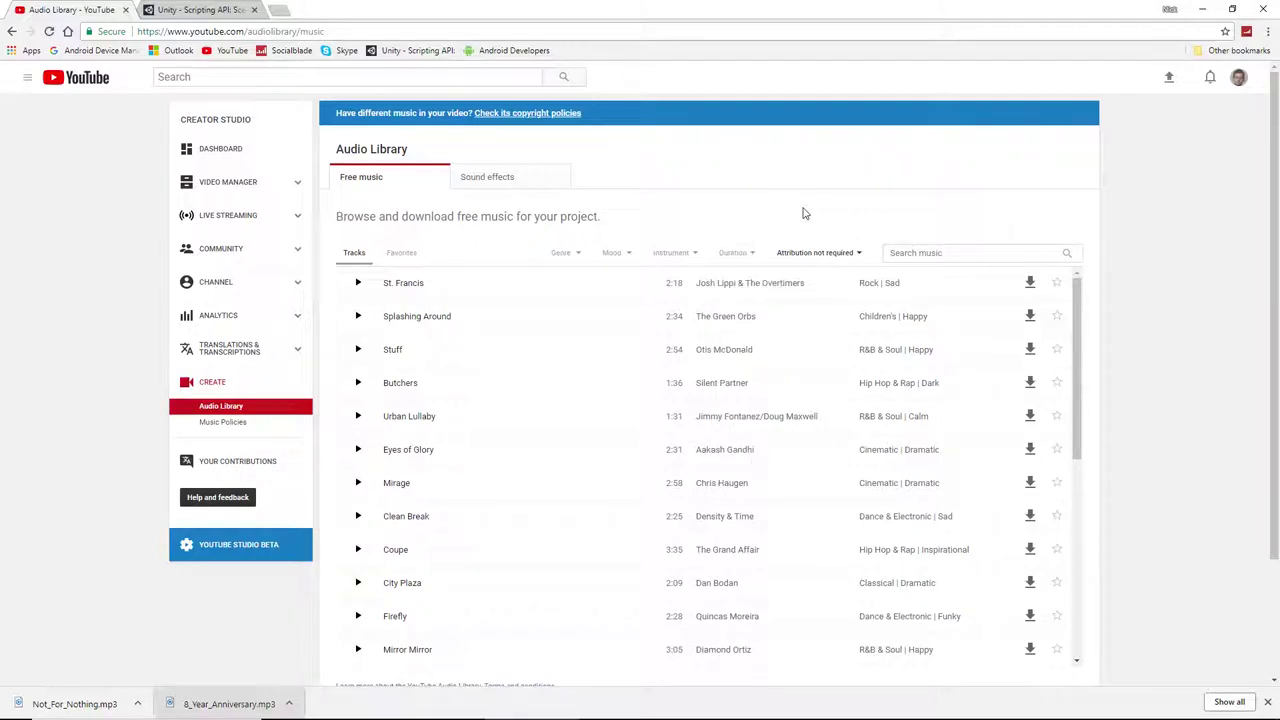
- Find "Not For Nothing" among the favorite tracks, preview several parts of it, and stop playback
click(404, 253)
scroll(564, 410, down, 5)
scroll(562, 440, down, 2)
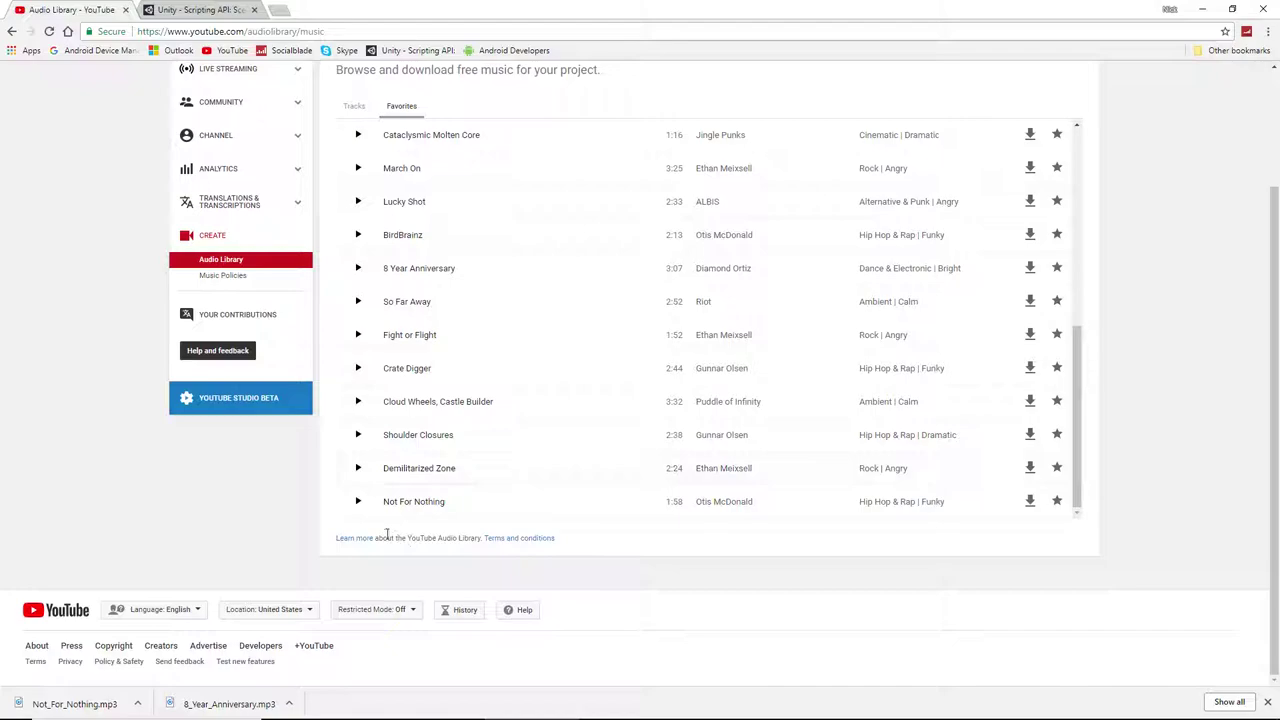
click(358, 502)
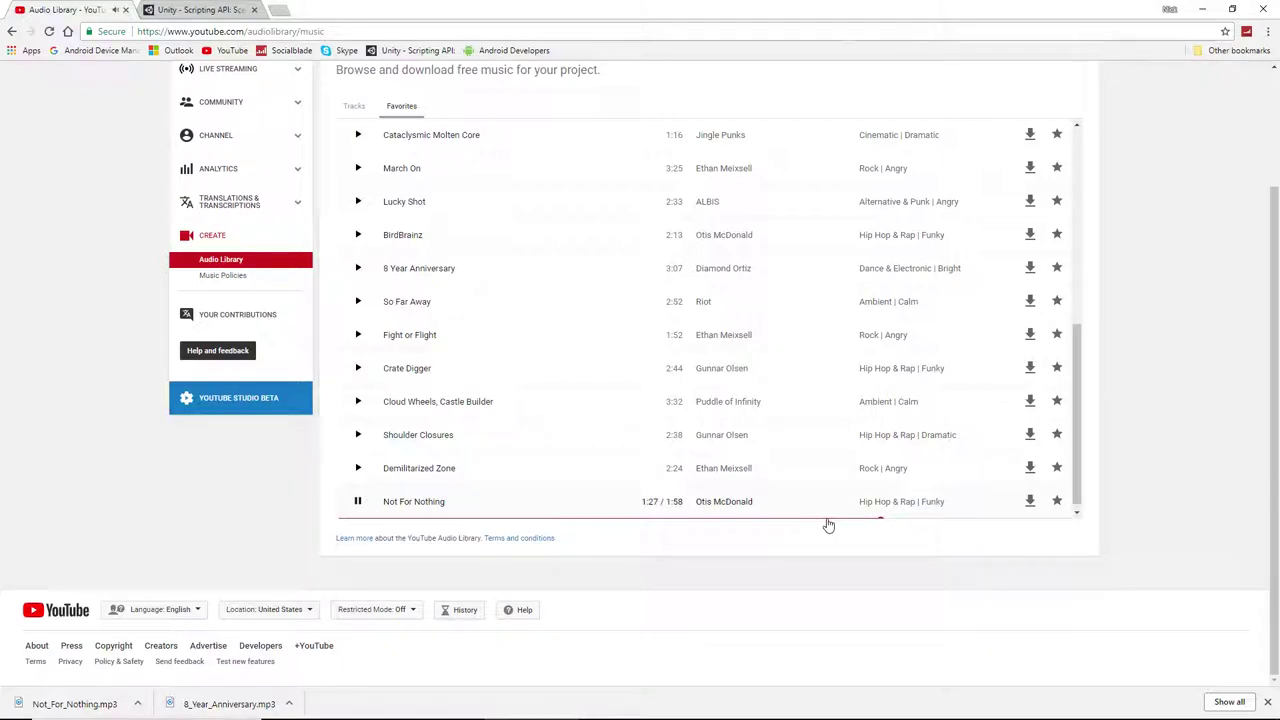
click(543, 516)
click(461, 516)
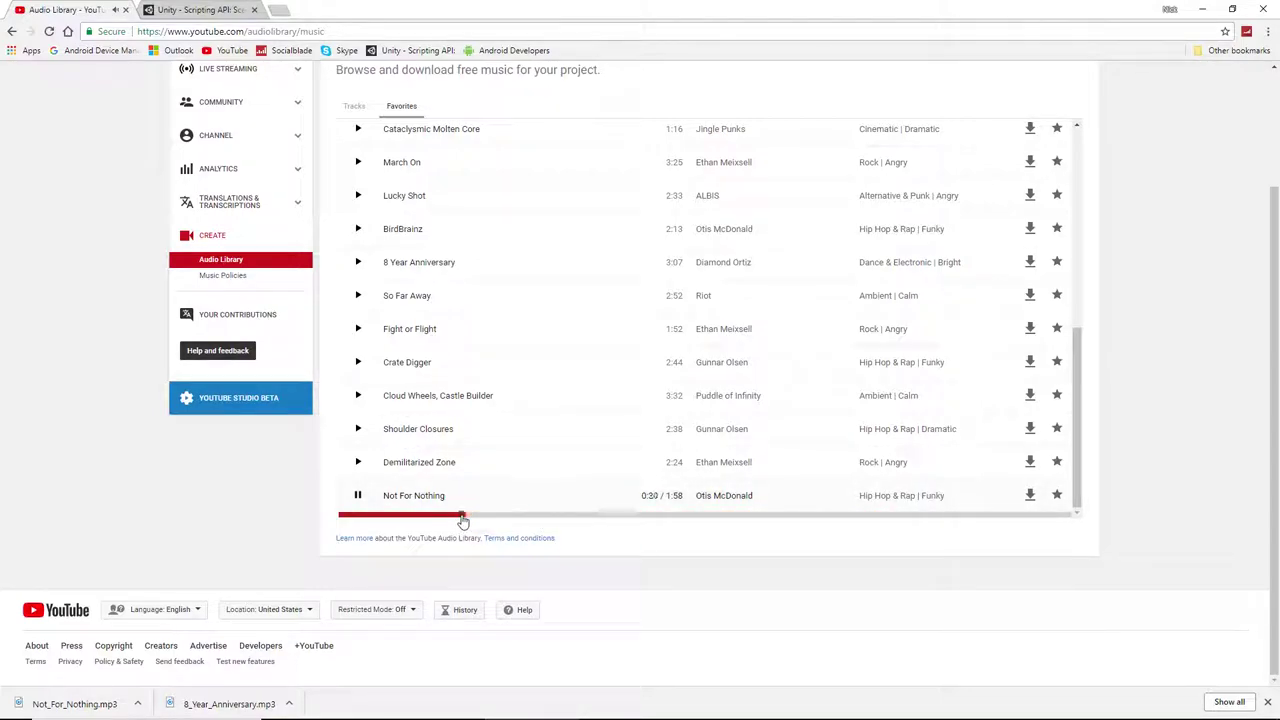
click(359, 497)
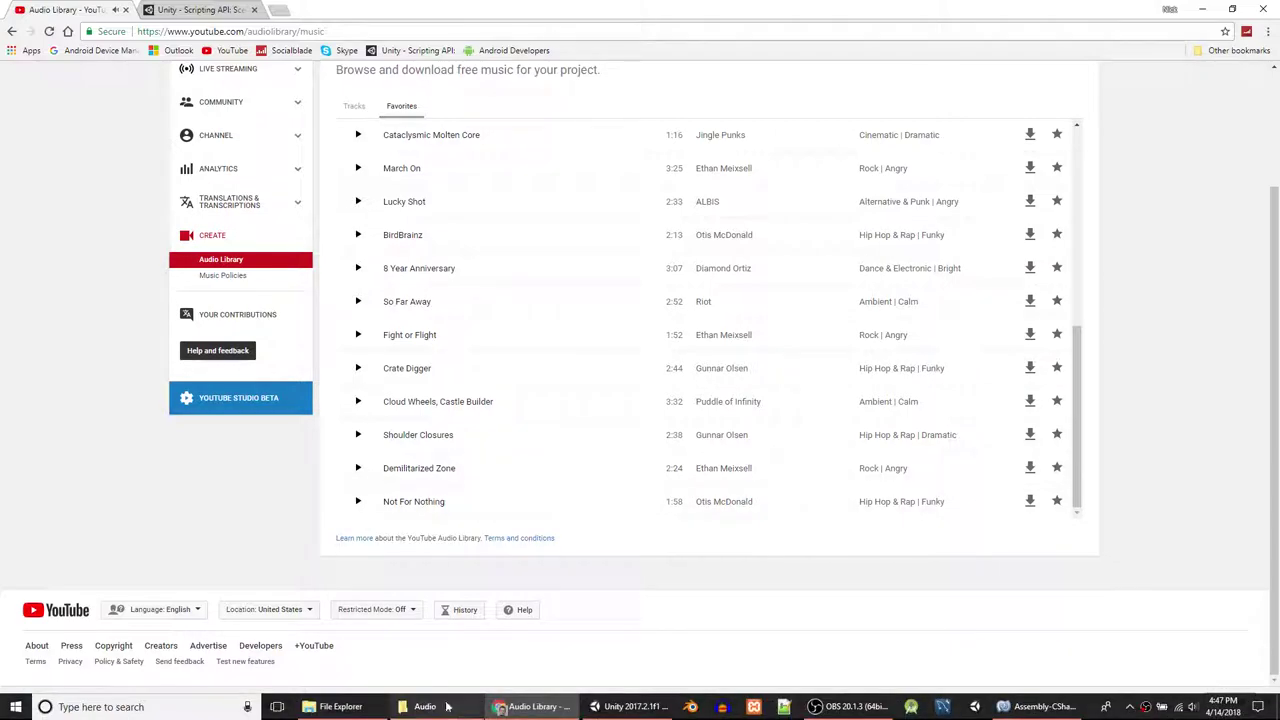
- Switch to File Explorer and open the Audio folder inside Game > Unity Tutorials
click(415, 710)
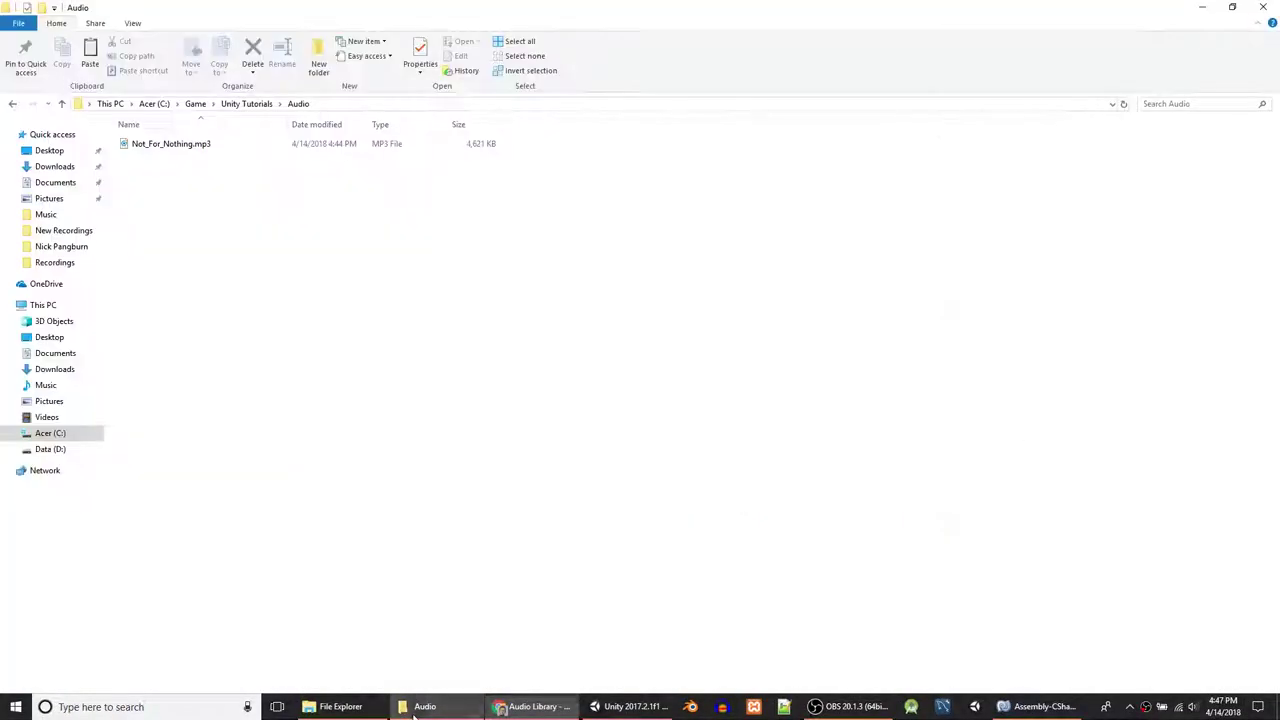
click(240, 104)
click(196, 105)
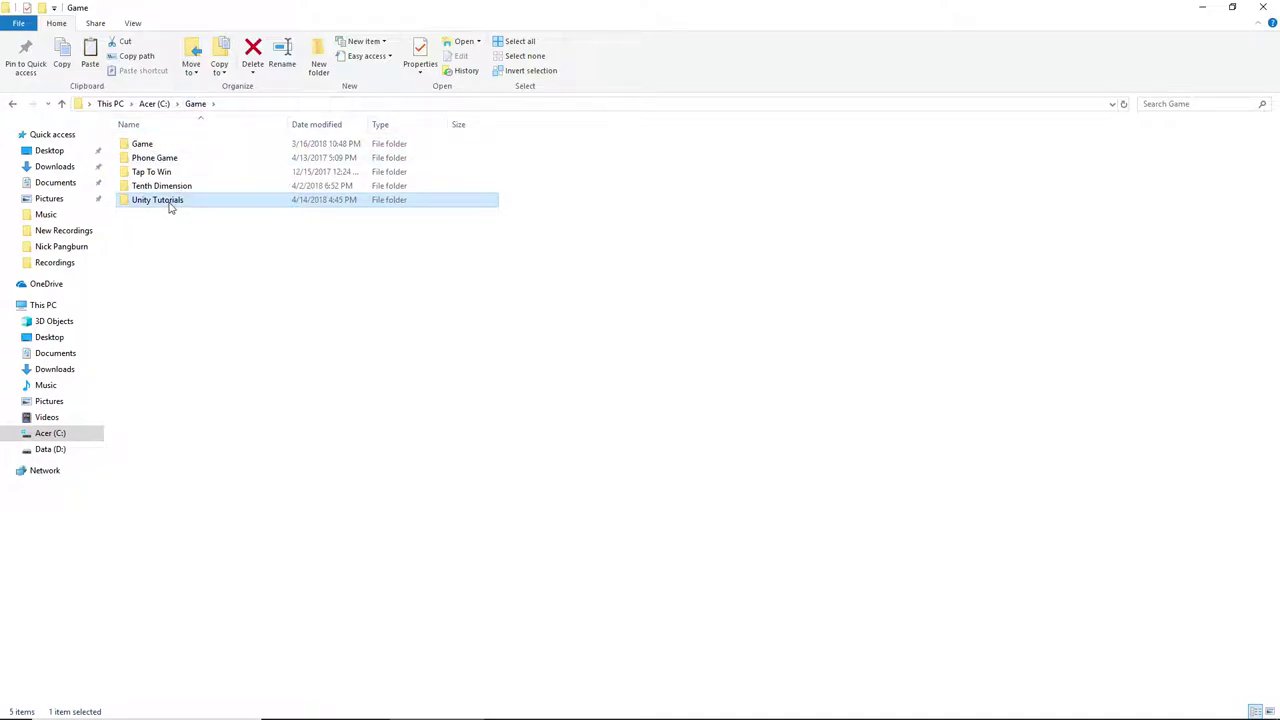
double_click(168, 199)
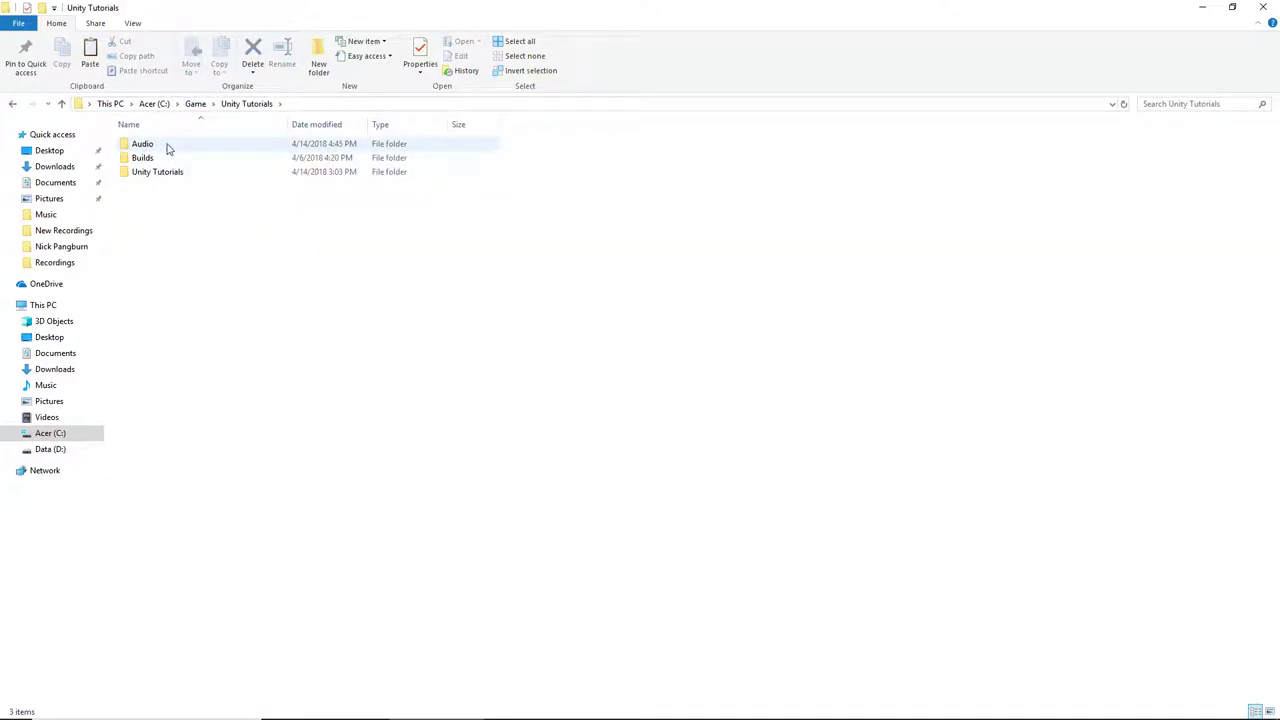
double_click(166, 146)
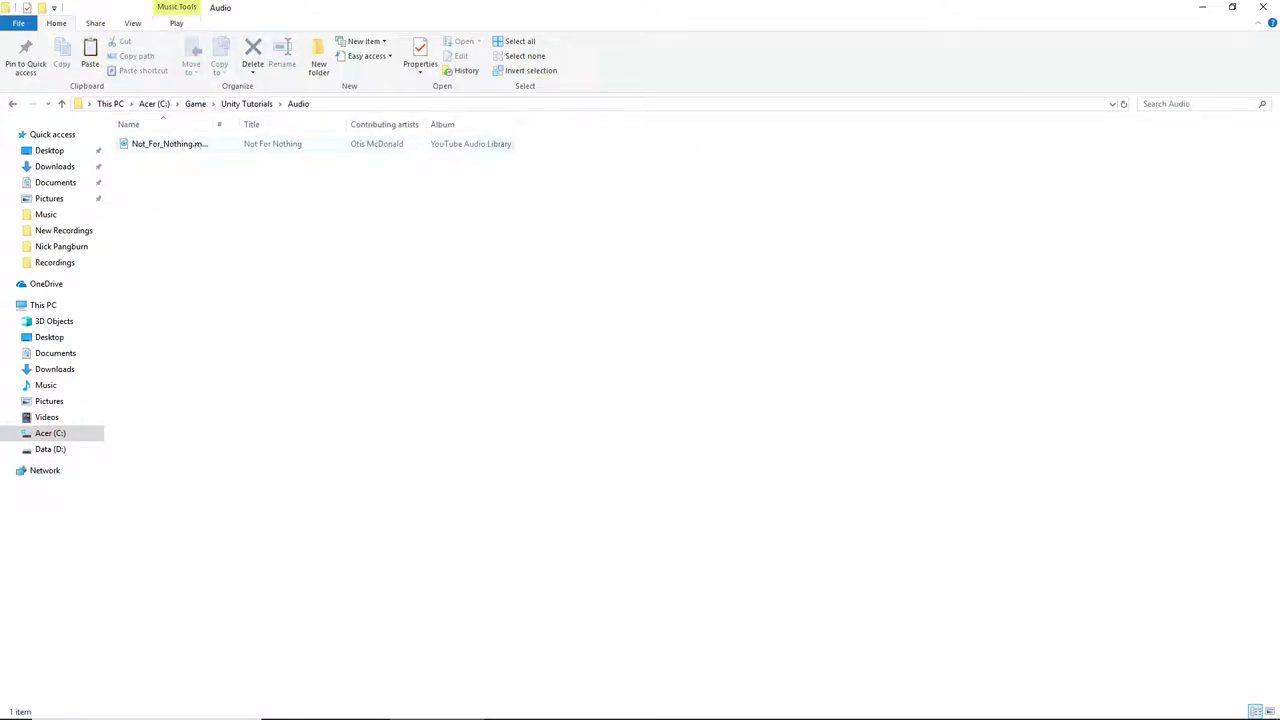
- Switch to Unity and create a project folder named Audio
click(634, 707)
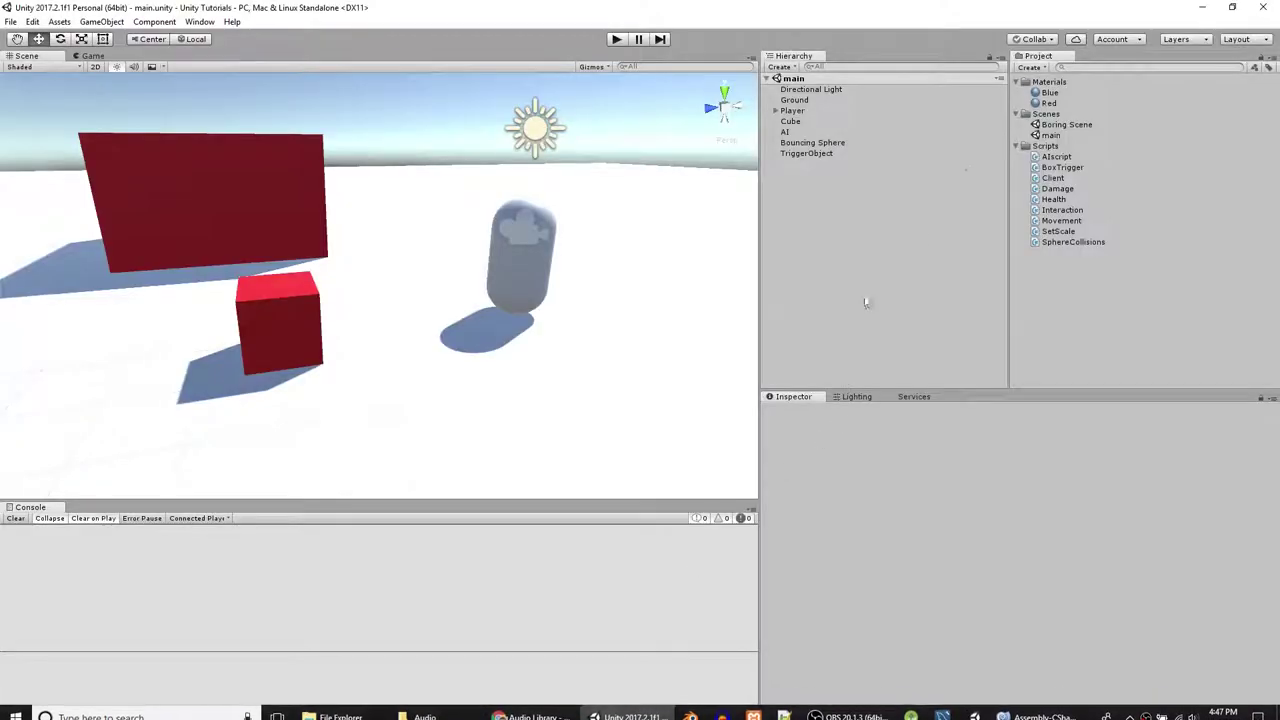
click(1048, 72)
click(1050, 83)
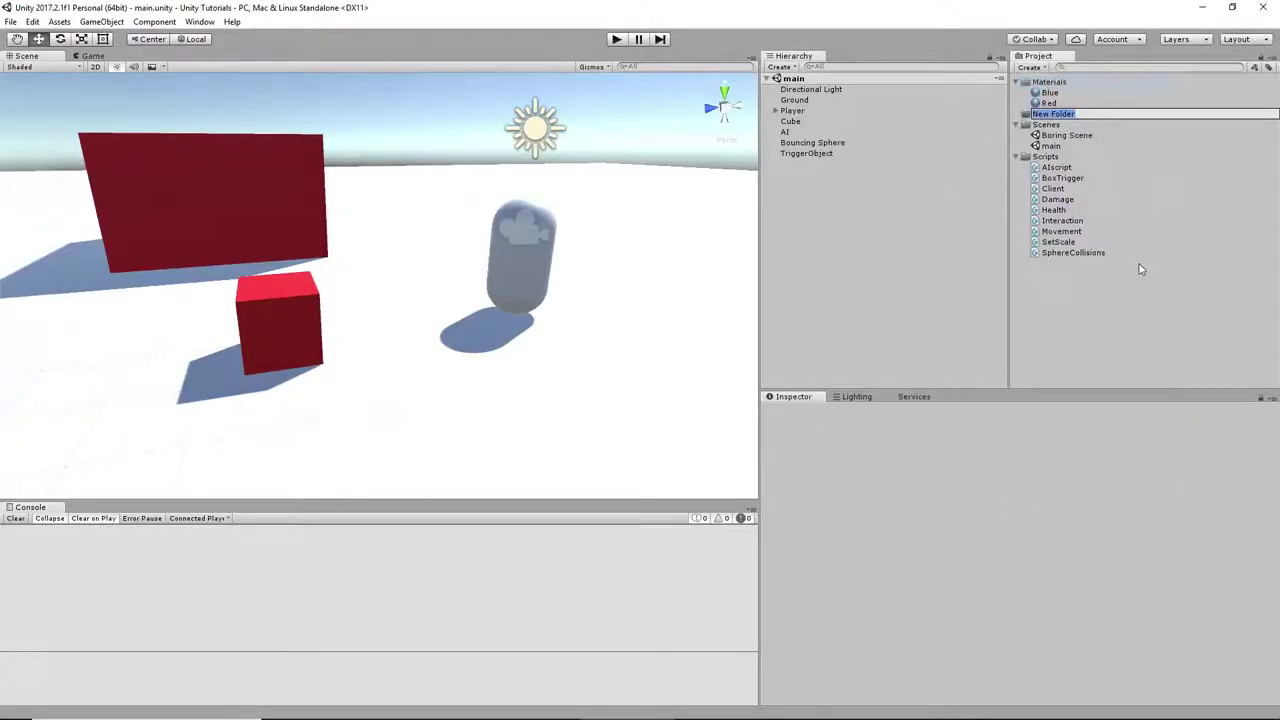
text(Audio)
key(Return)
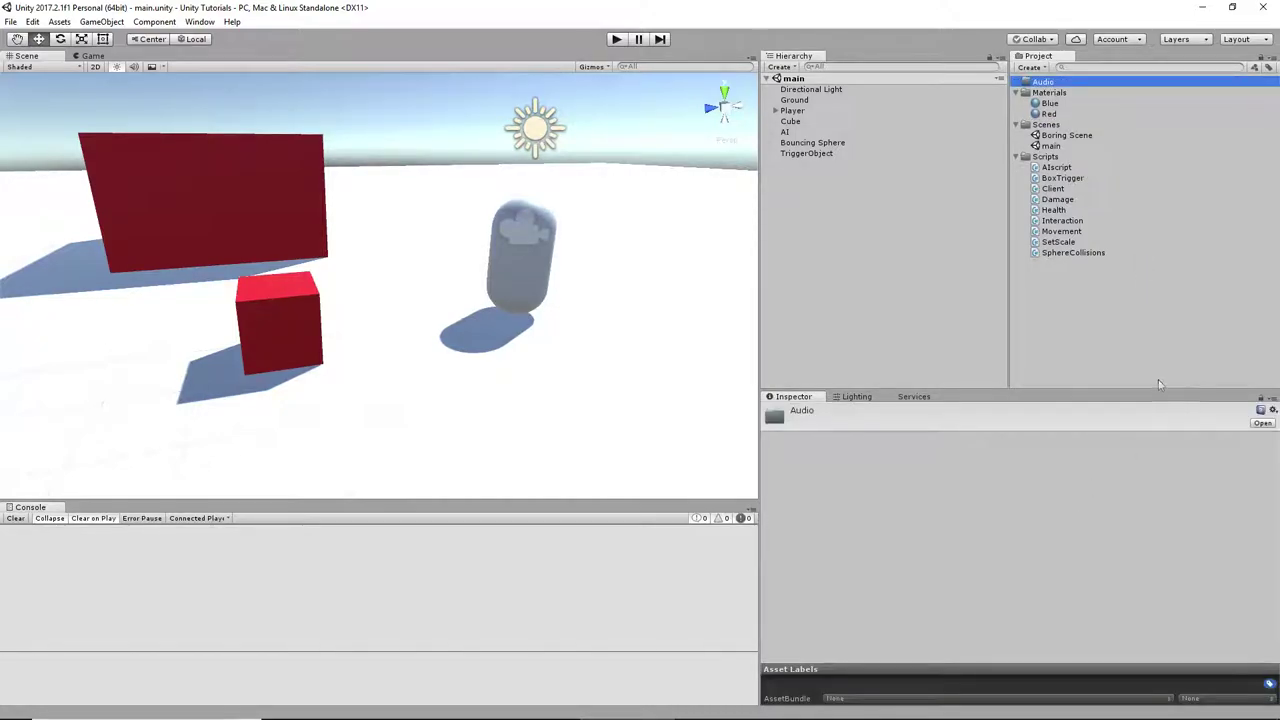
- Create a subfolder named Music inside the Audio folder
click(1030, 67)
click(1048, 82)
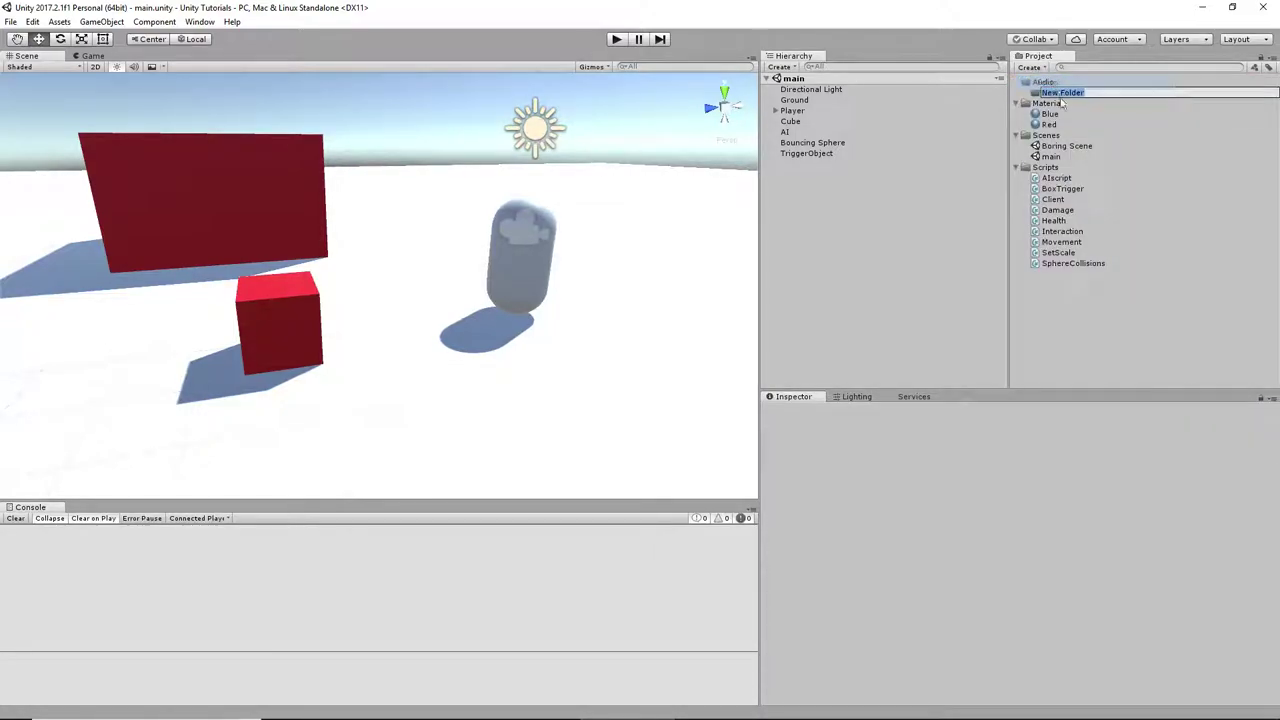
text(Music)
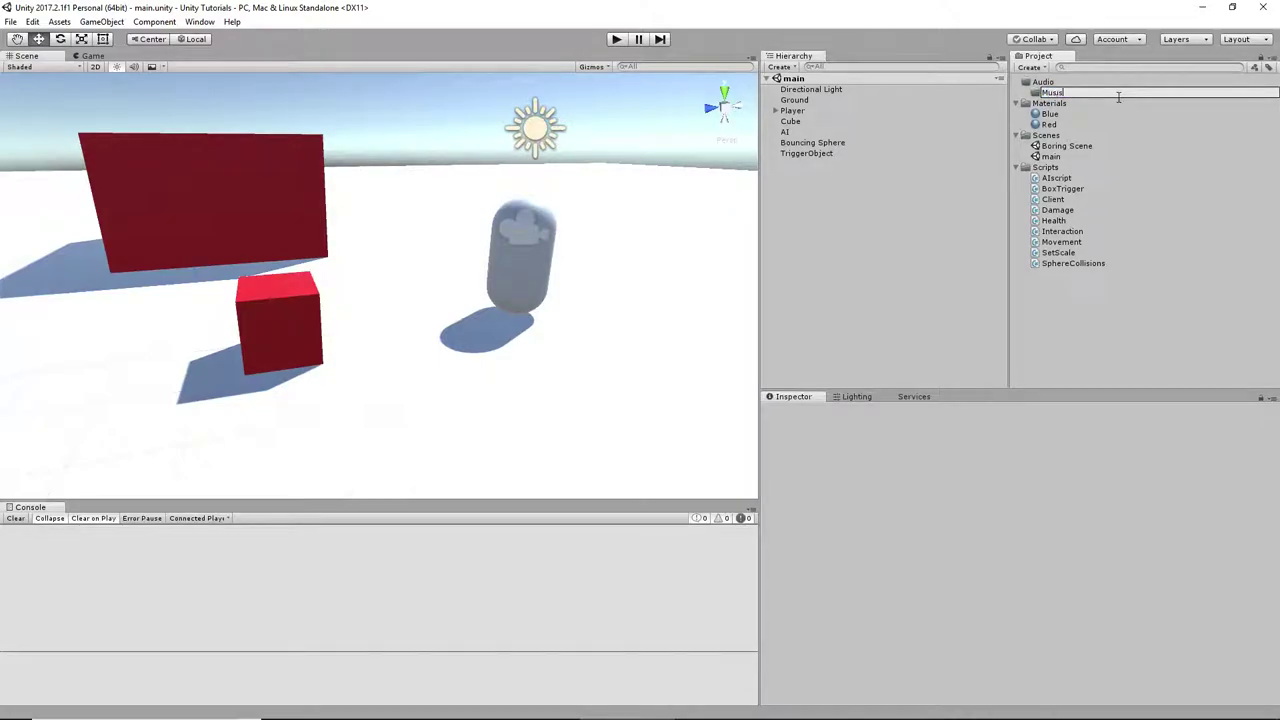
key(Return)
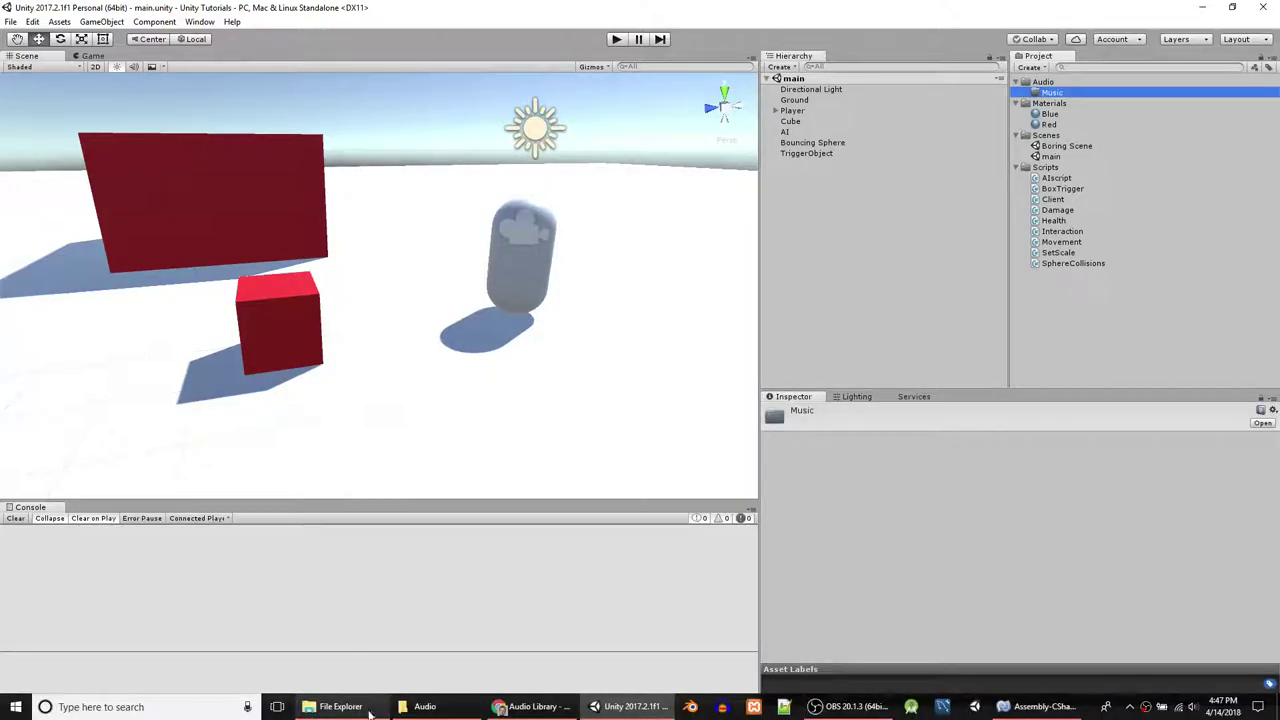
- Import Not_For_Nothing.mp3 from File Explorer into the project's Music folder and select the imported clip
click(368, 710)
drag(152, 143, 1060, 102)
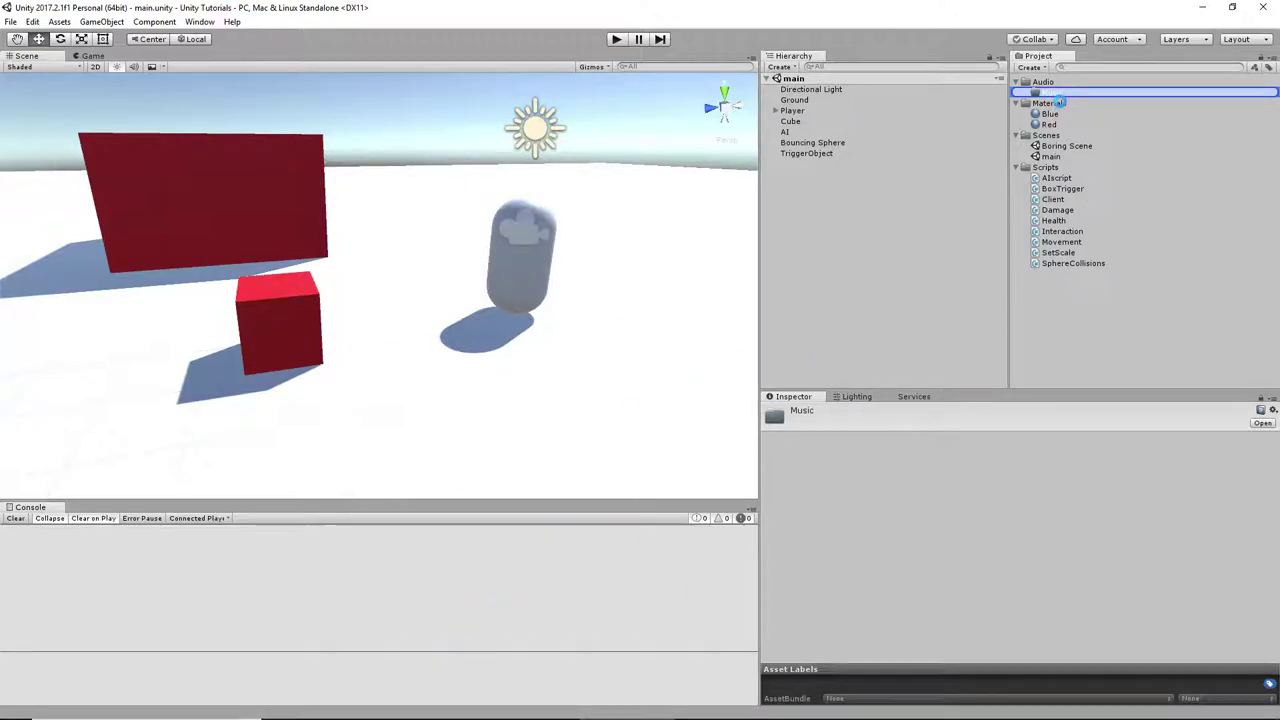
click(942, 267)
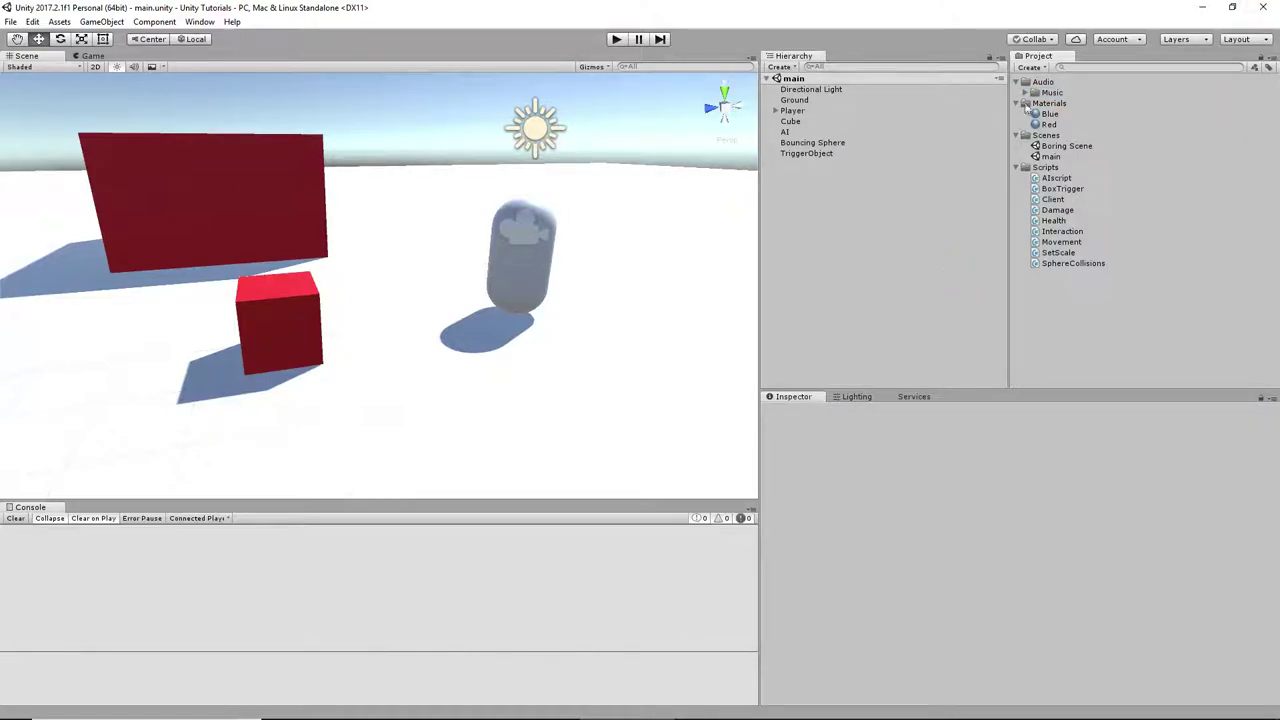
click(1025, 93)
click(1070, 104)
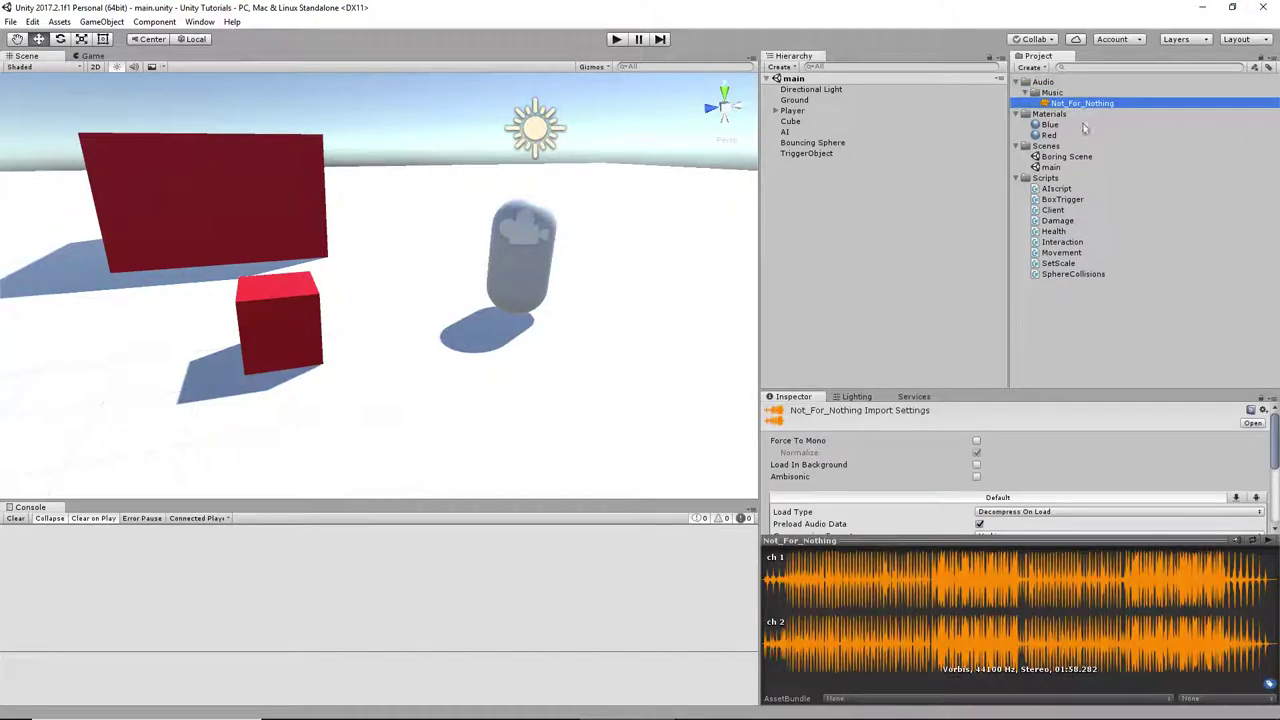
- Enable Load In Background in the Not_For_Nothing clip's import settings and apply the change
scroll(997, 494, down, 5)
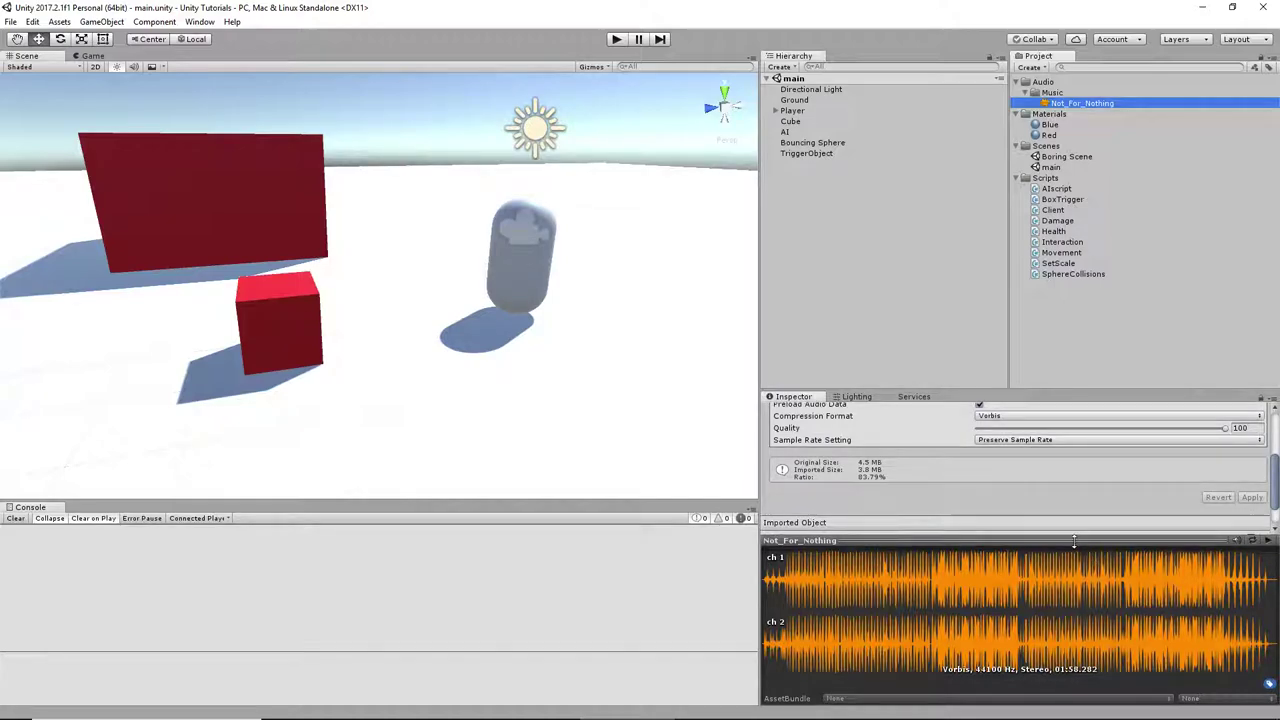
drag(1066, 536, 1066, 620)
scroll(1033, 507, up, 3)
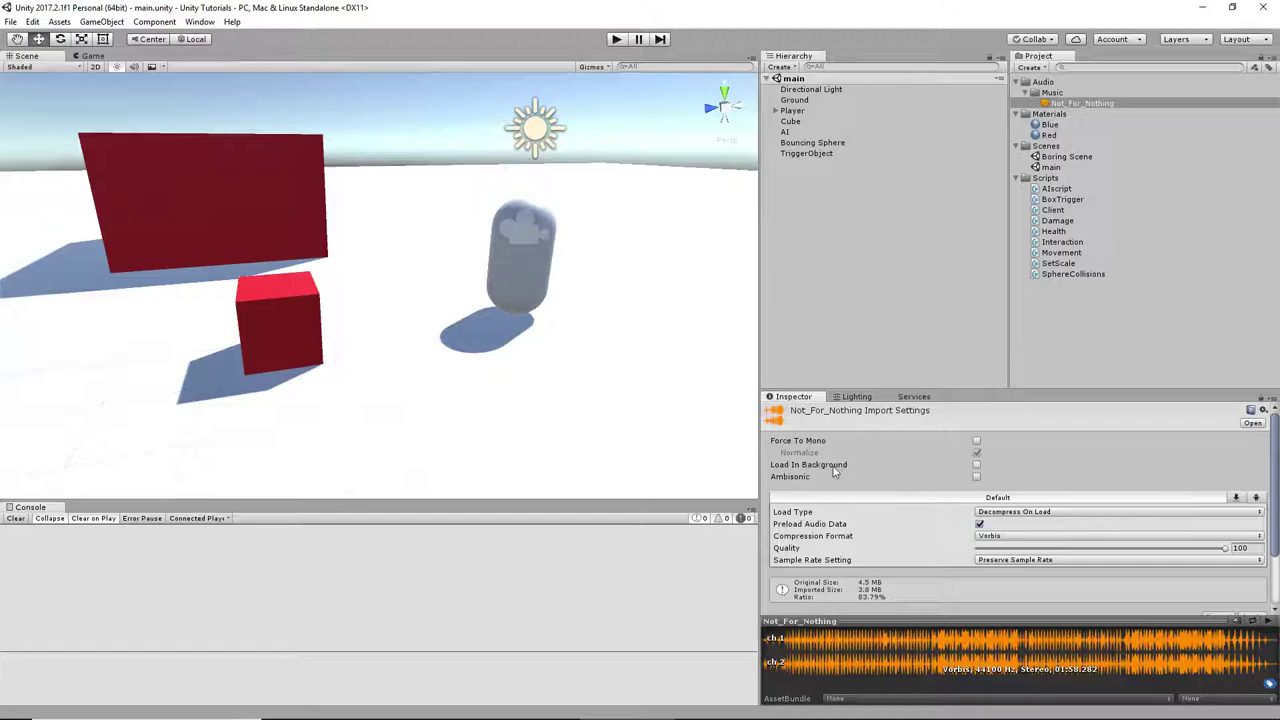
click(975, 466)
scroll(985, 480, down, 2)
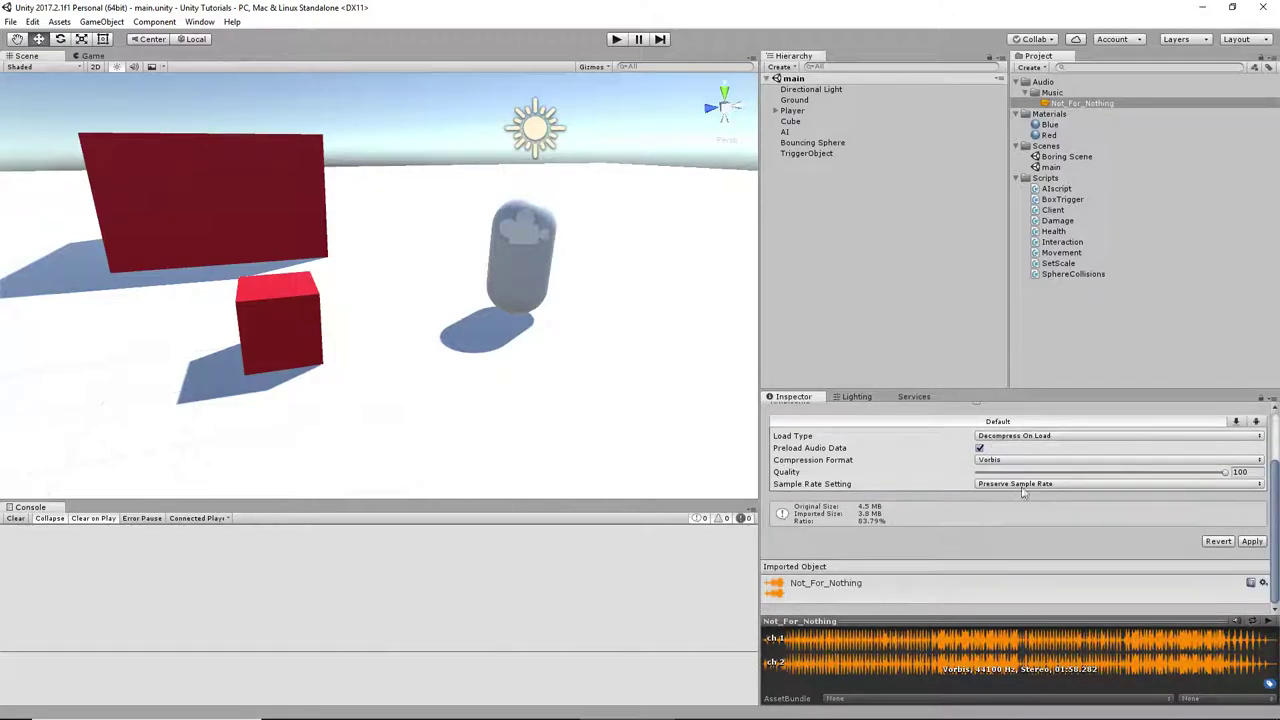
scroll(1024, 490, up, 3)
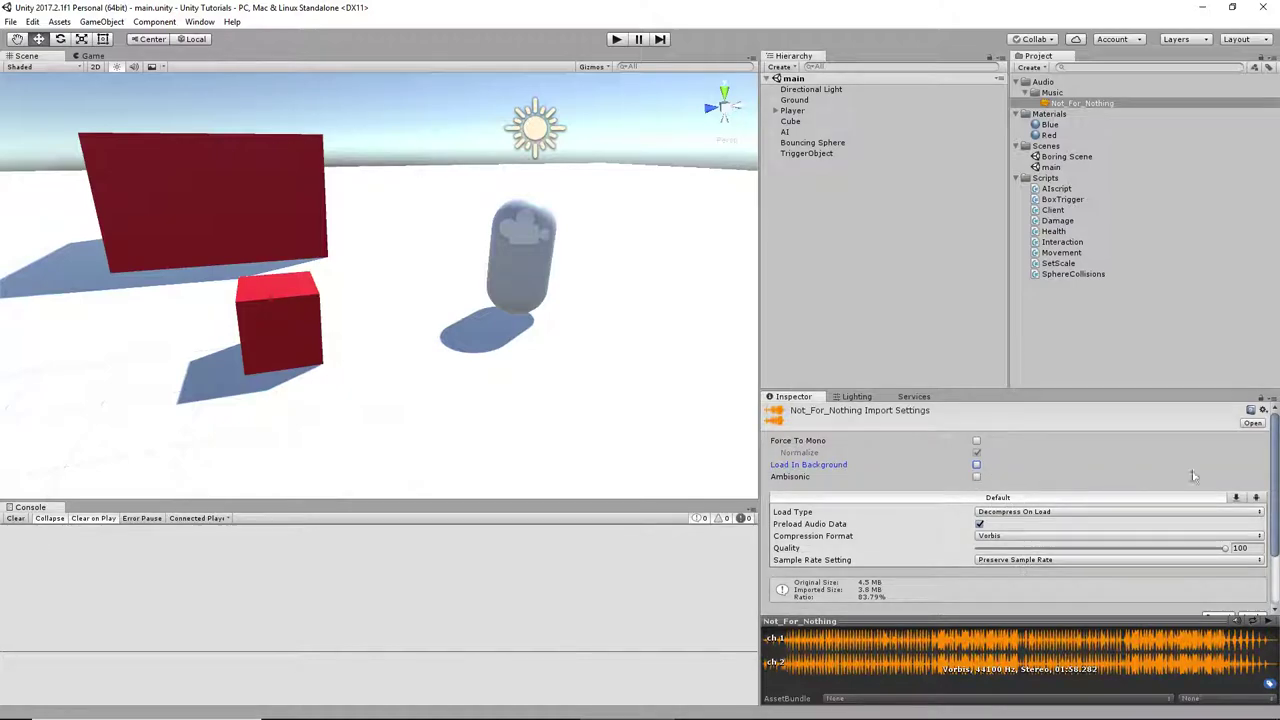
scroll(1200, 480, down, 3)
click(1013, 472)
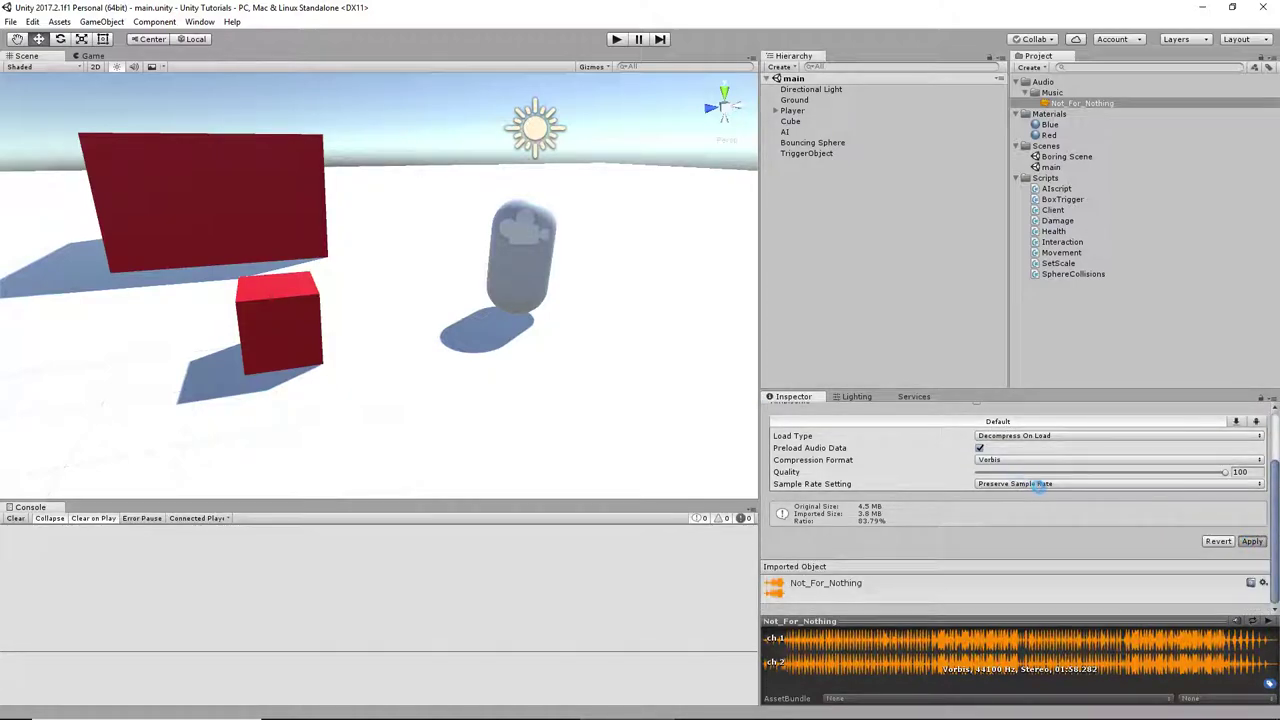
click(1007, 503)
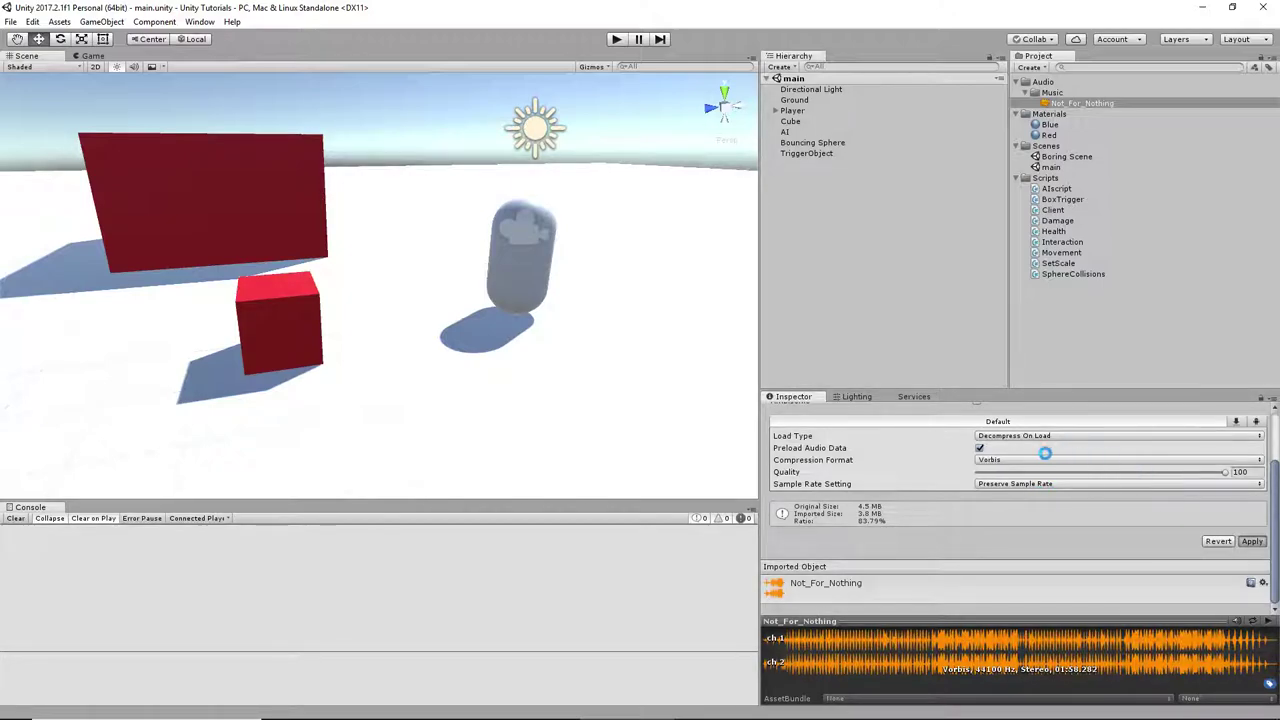
scroll(1058, 467, up, 3)
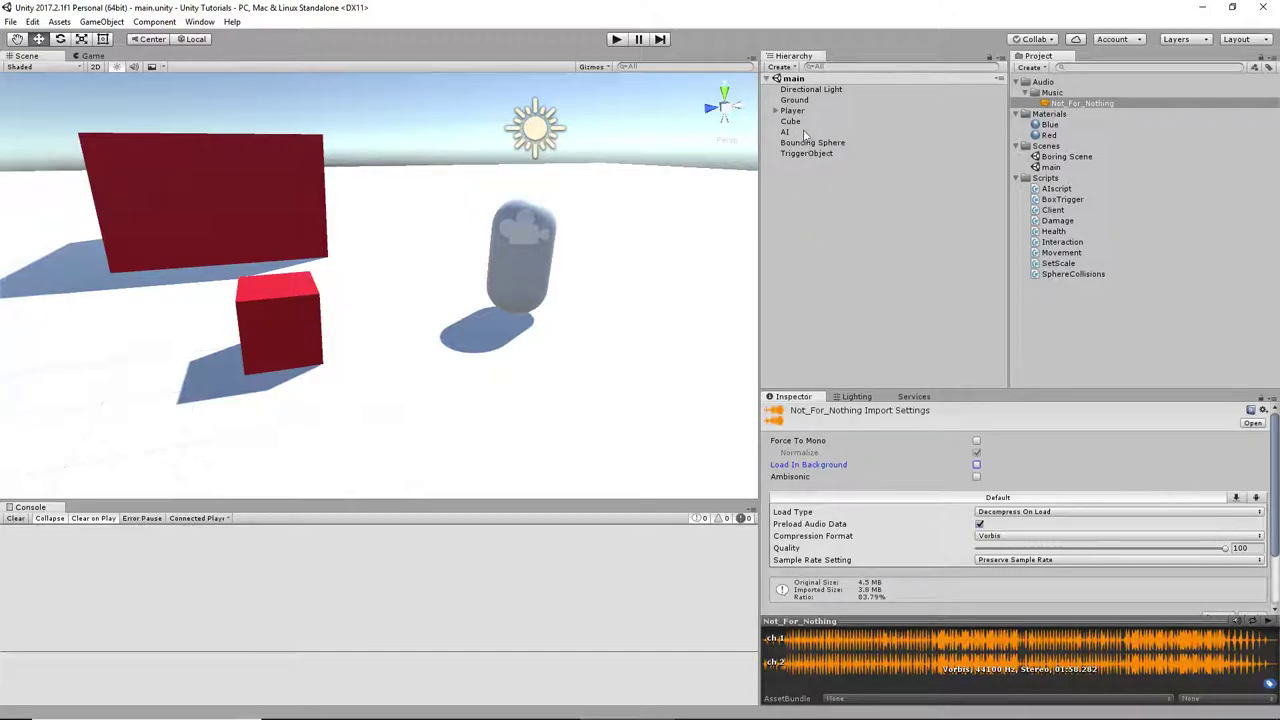
- Create an empty game object in the main scene and name it GameManager
click(781, 67)
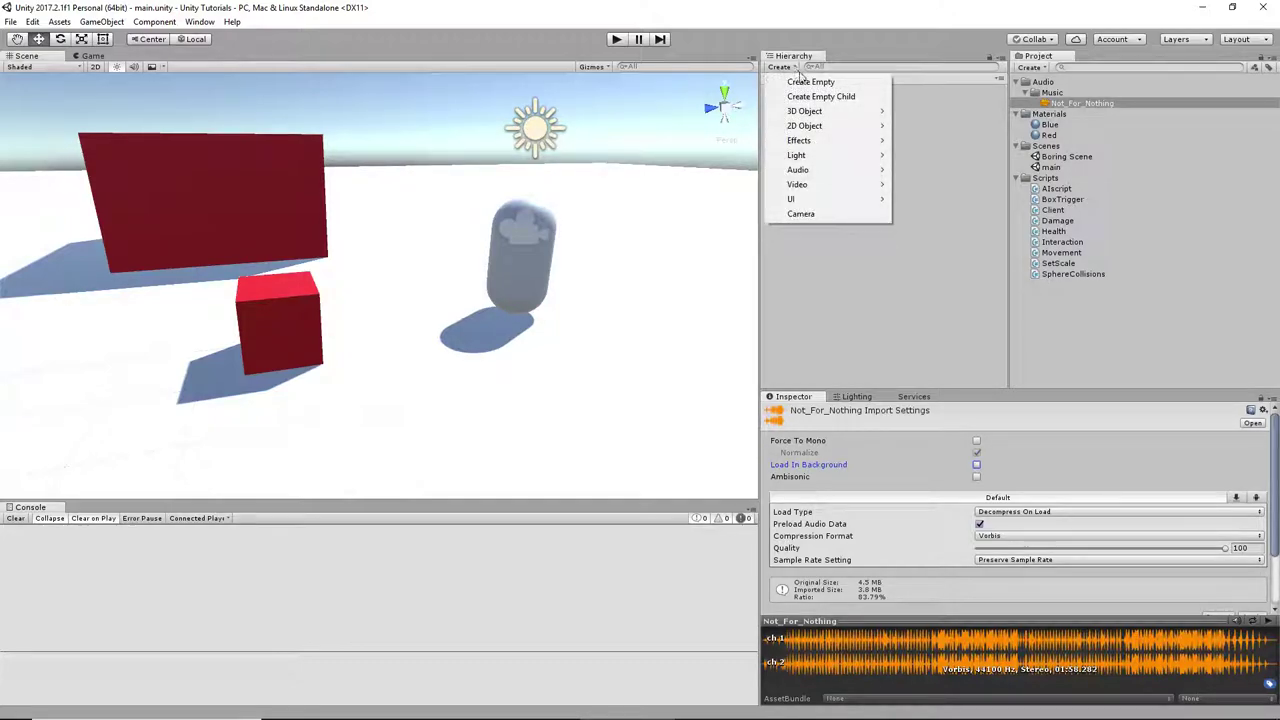
click(808, 82)
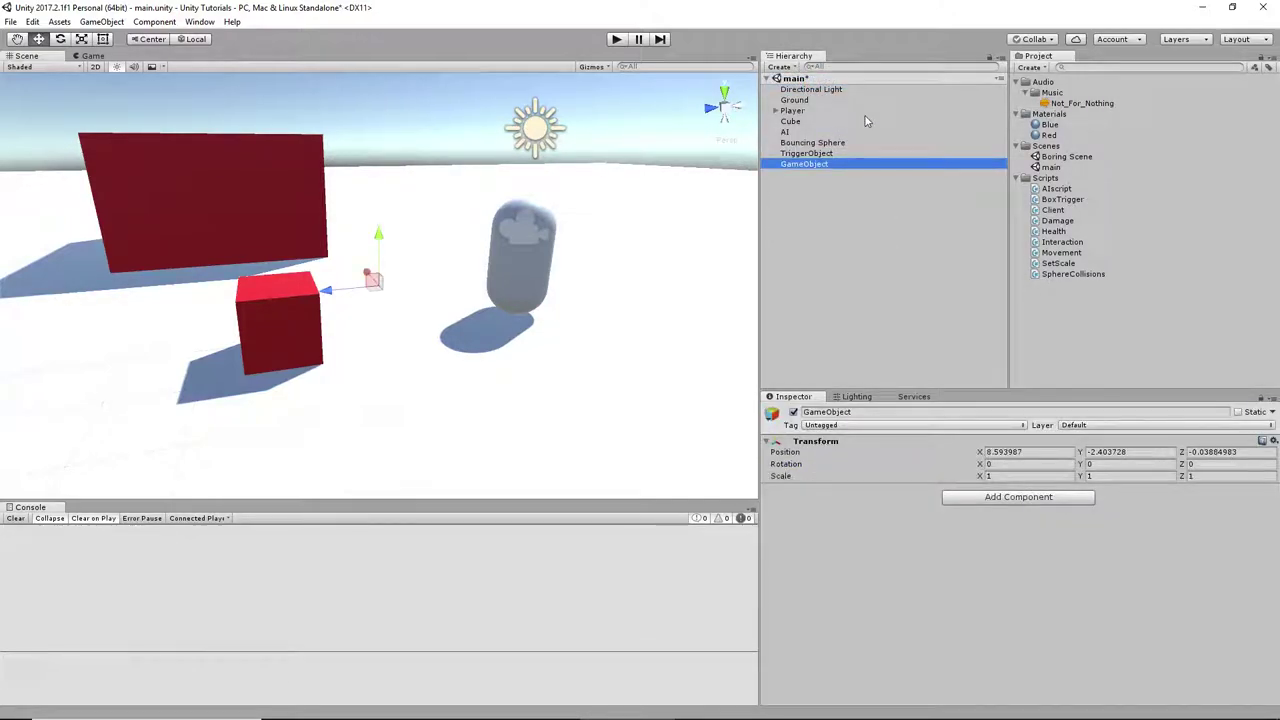
click(858, 412)
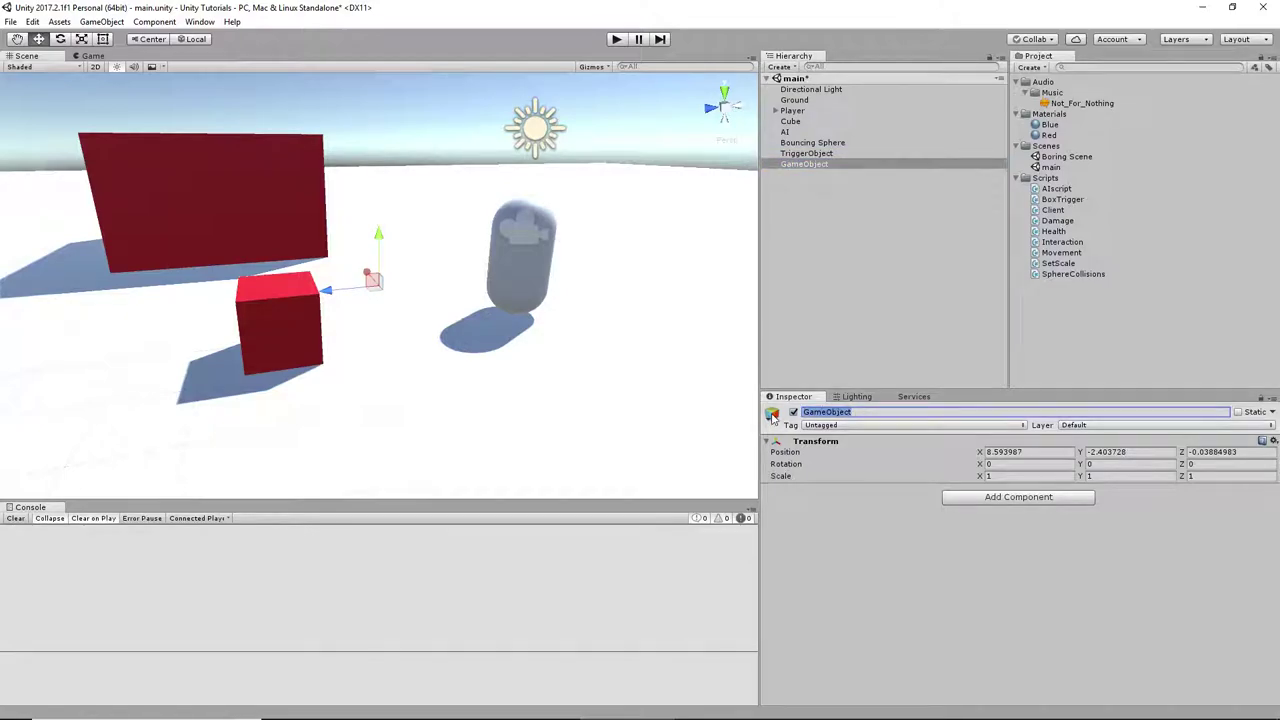
text(GameManager)
click(882, 517)
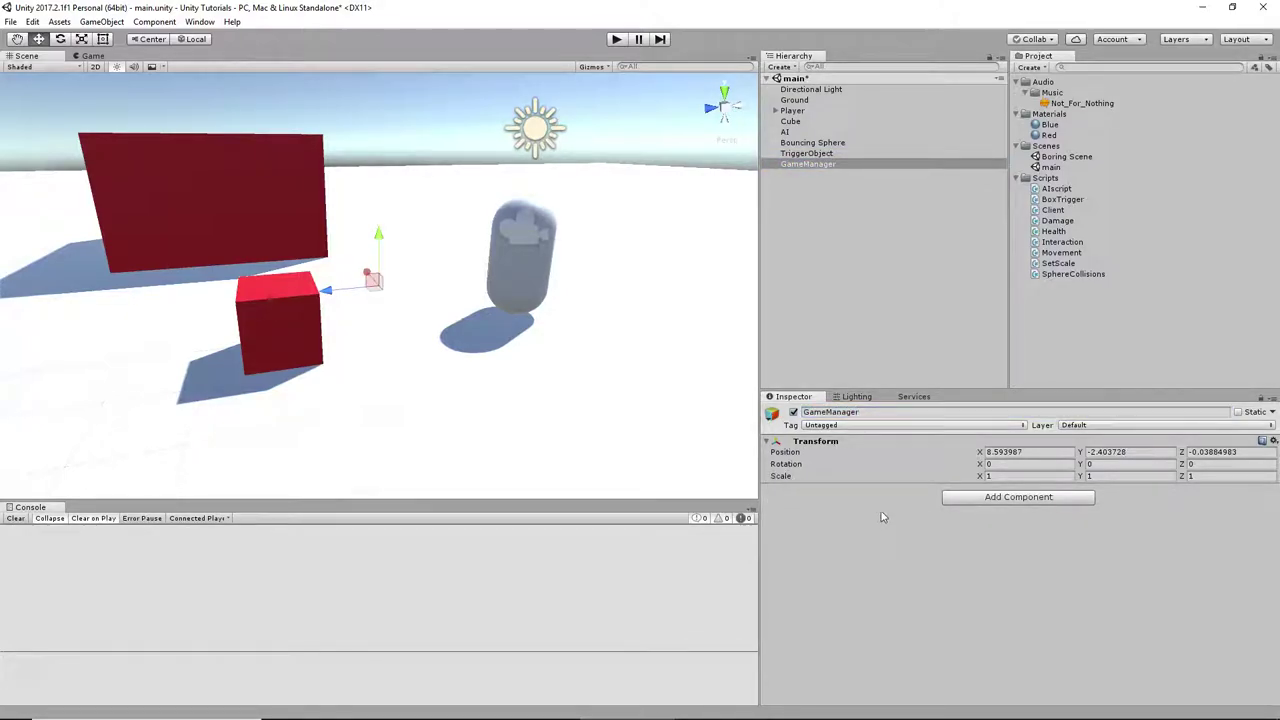
click(1022, 499)
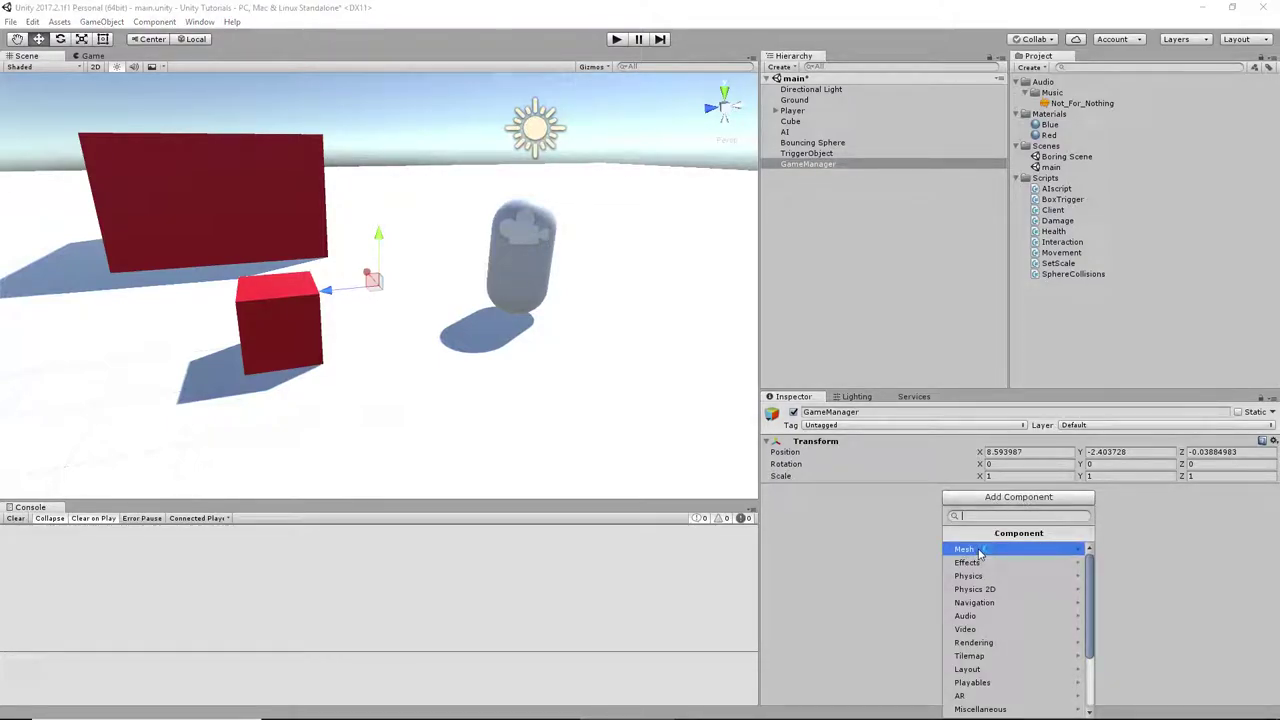
click(852, 553)
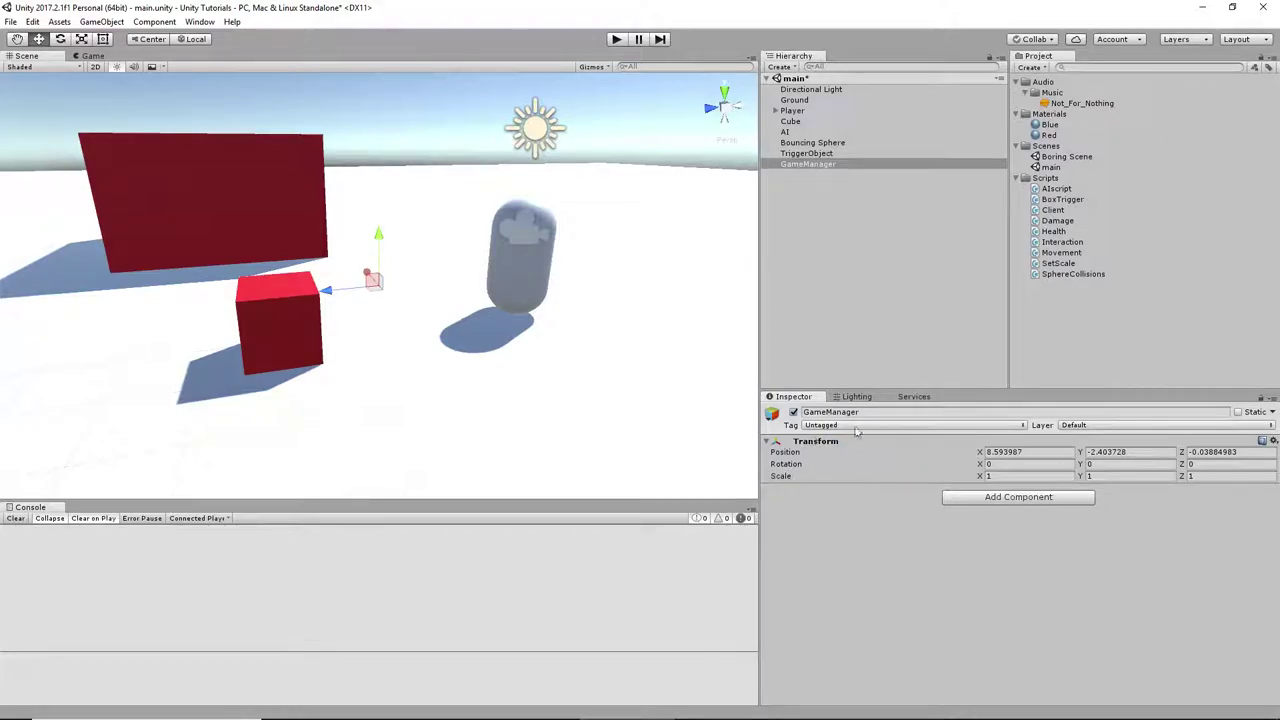
- Add an empty child object under GameManager and name it Music
right_click(810, 166)
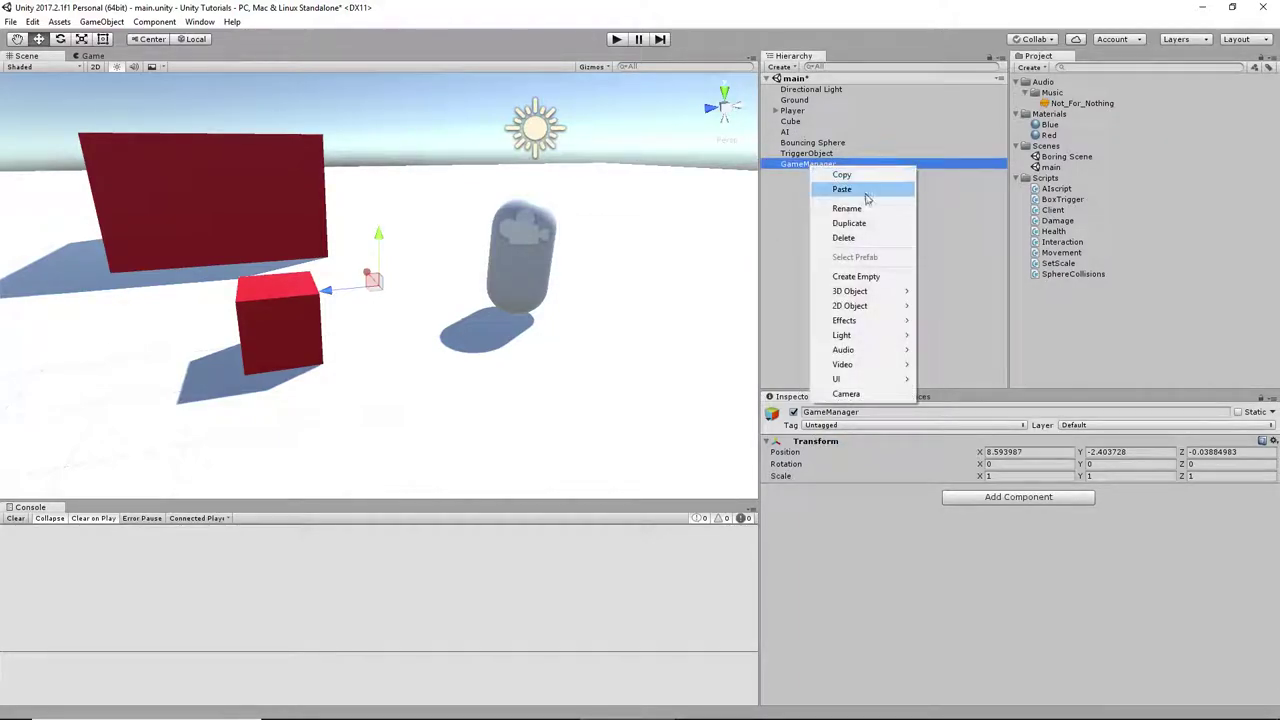
click(864, 278)
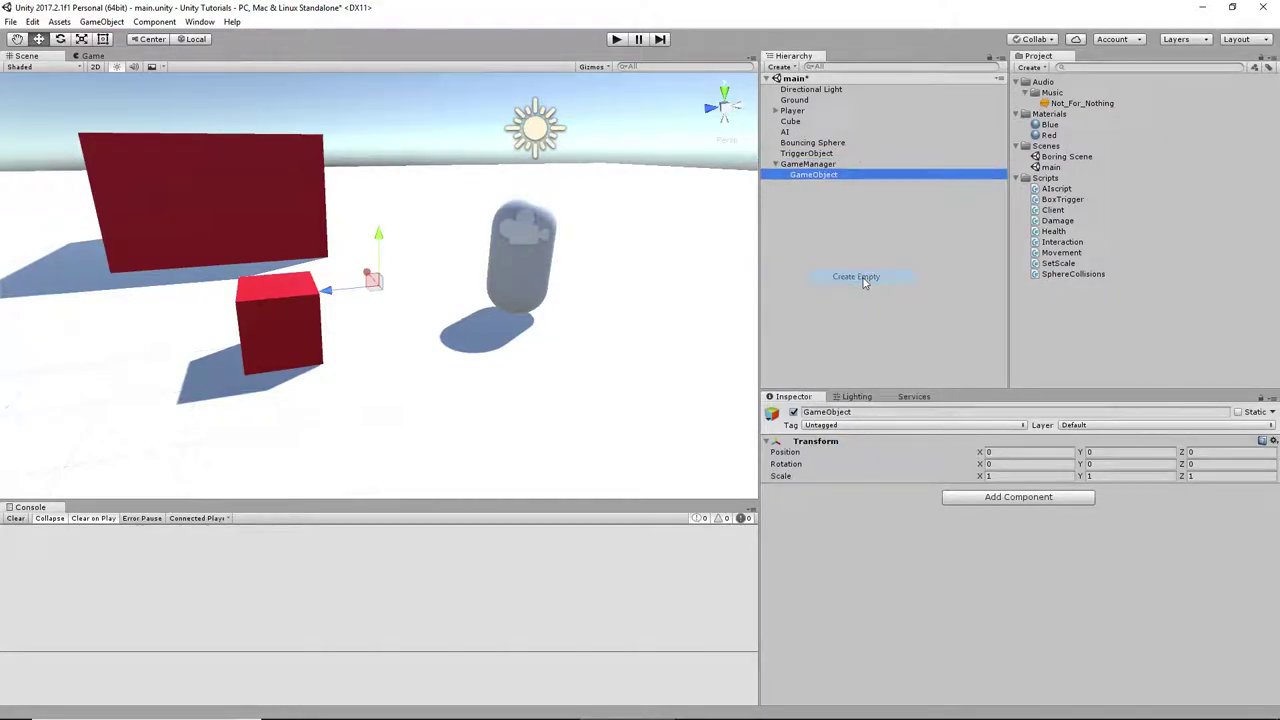
click(822, 176)
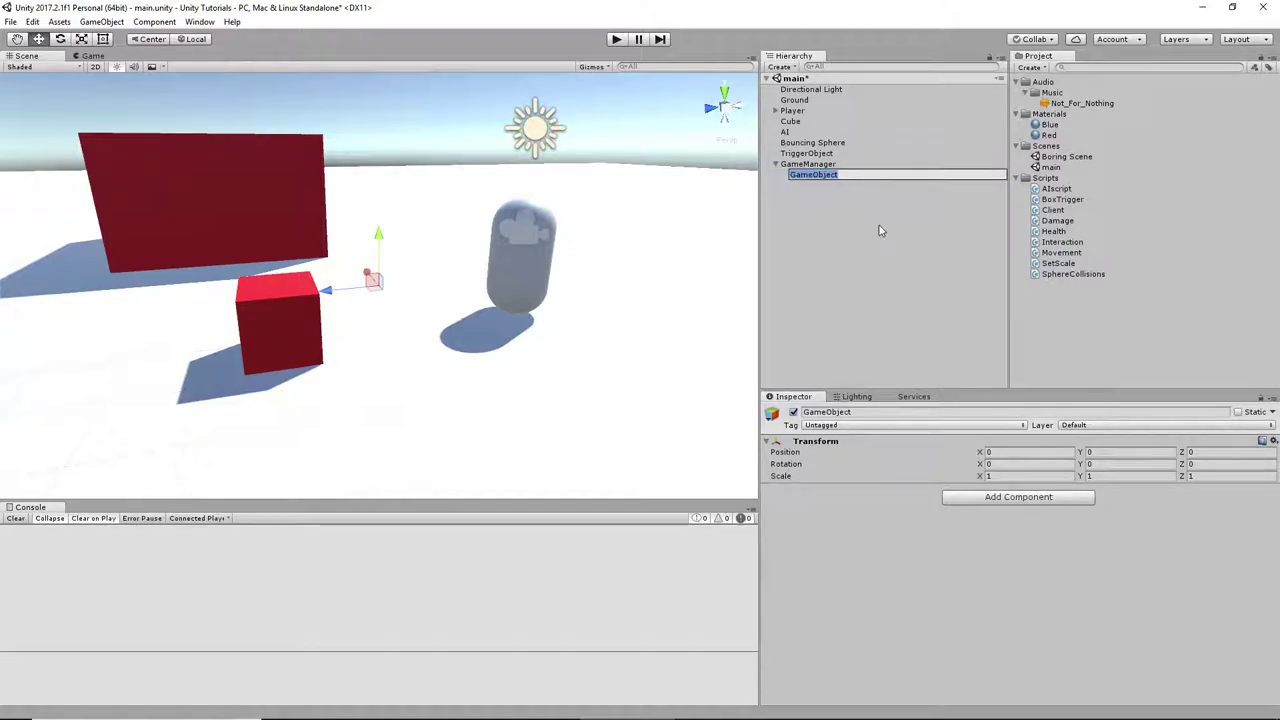
text(Music)
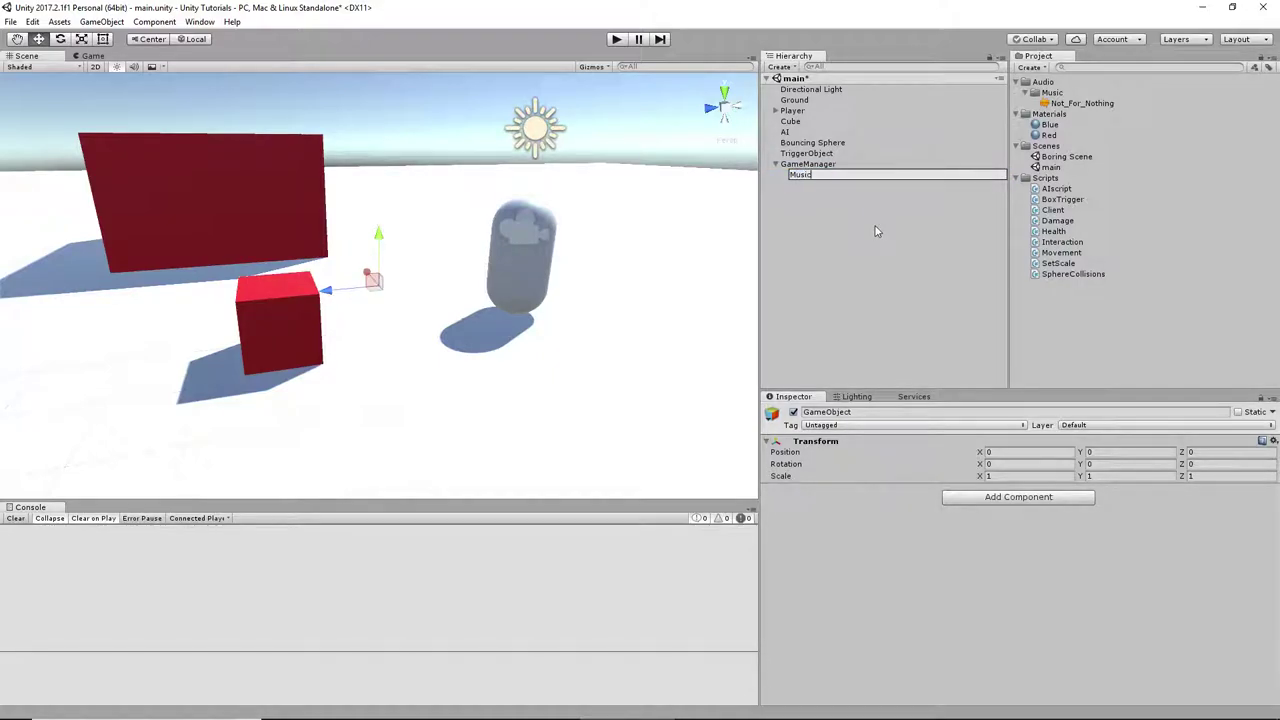
key(Return)
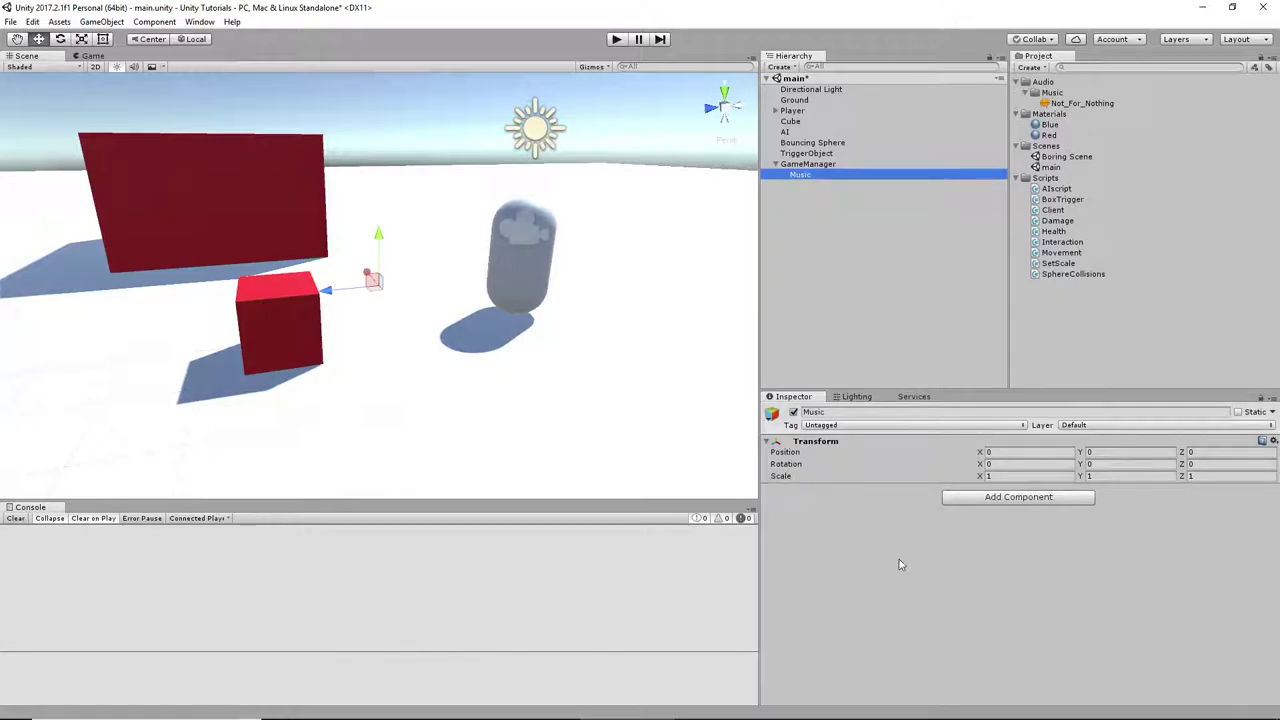
- Add an Audio Source component to the Music object
click(970, 502)
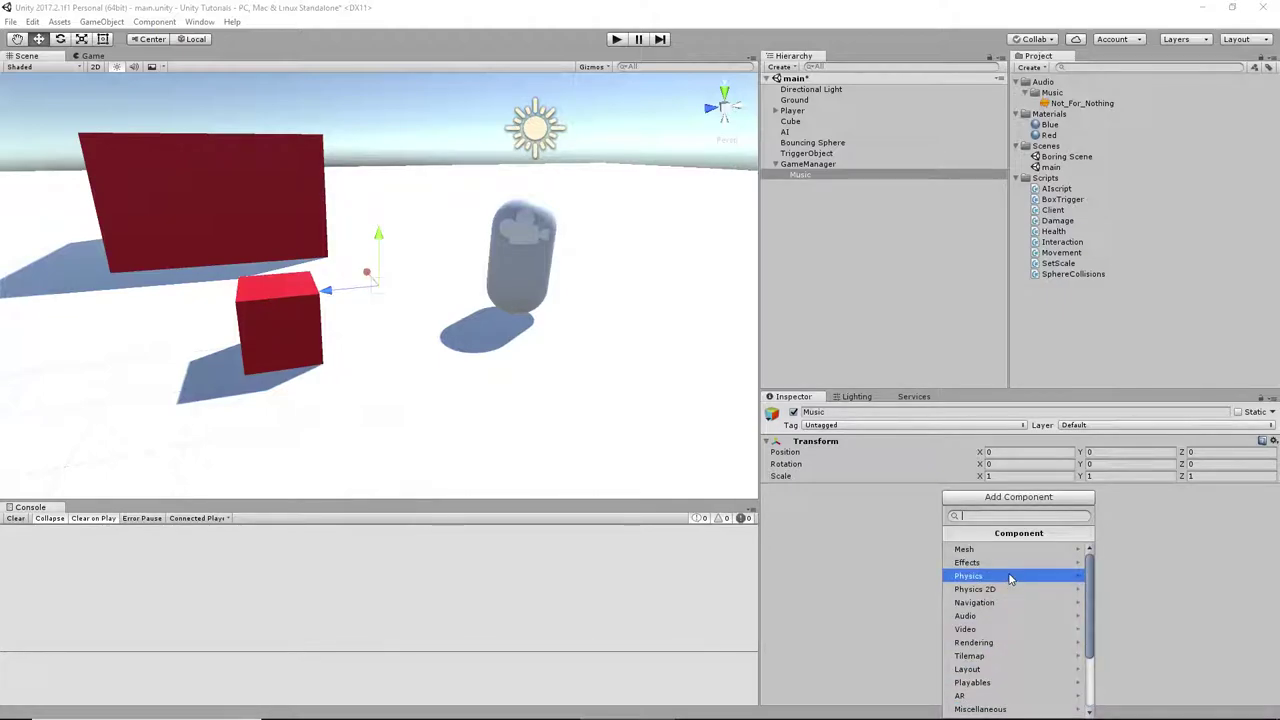
text(AudioSou)
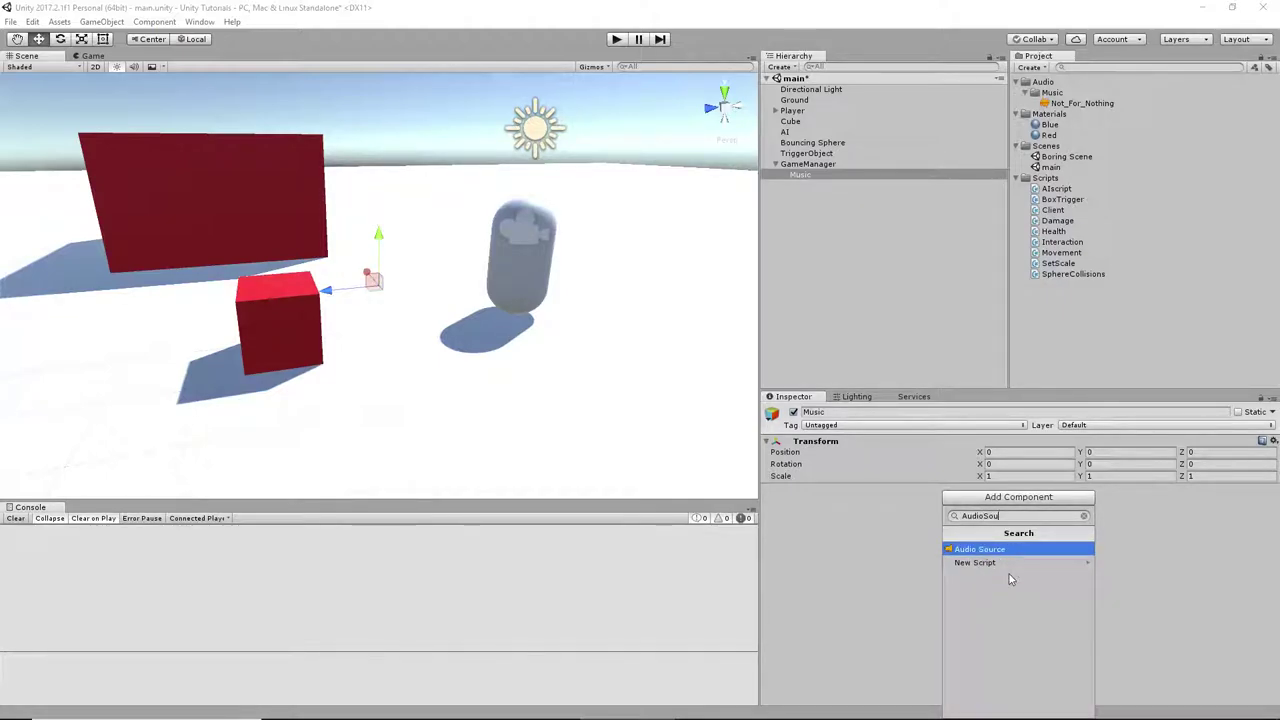
text(rce)
key(Return)
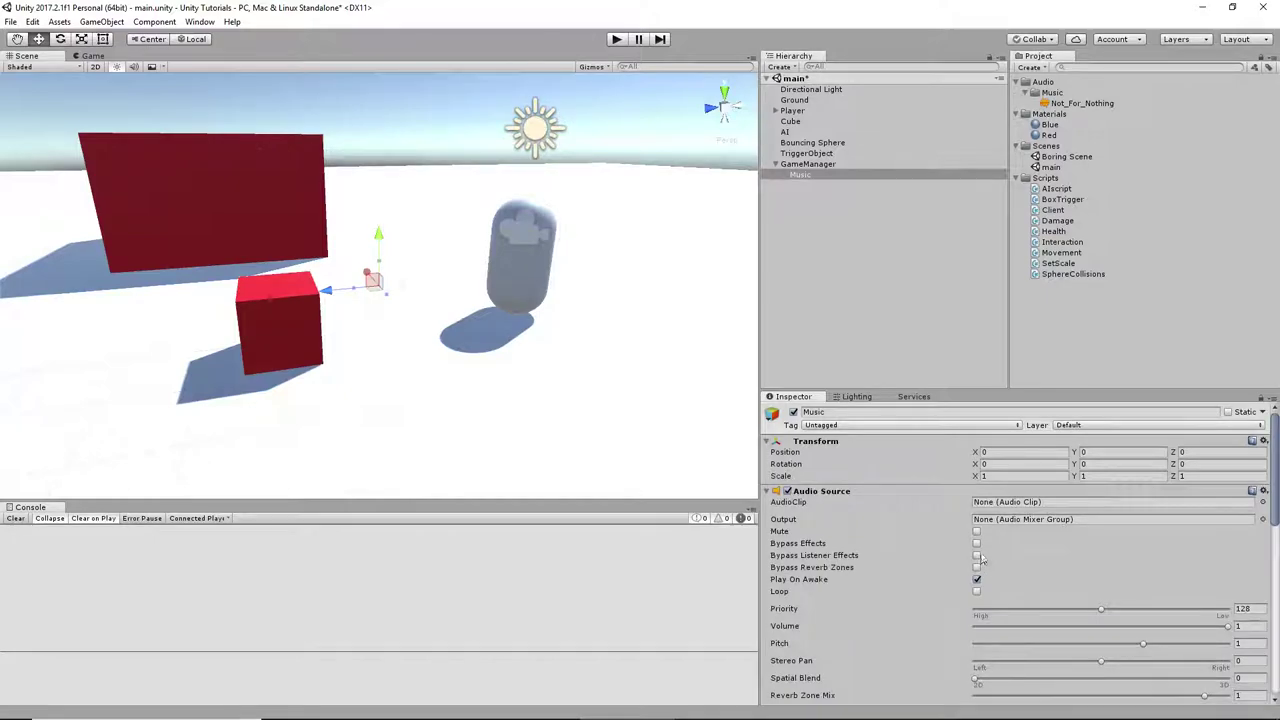
- Assign the Not_For_Nothing clip as the AudioClip of Music's Audio Source
click(1262, 502)
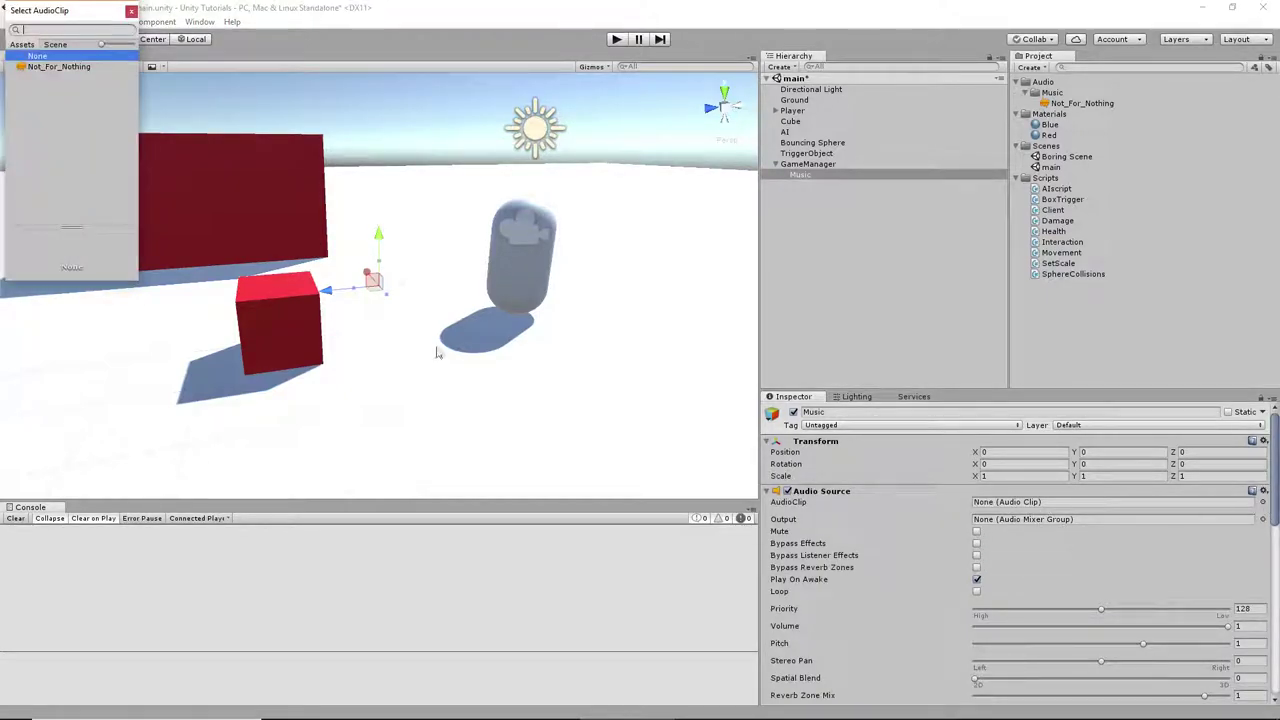
click(60, 67)
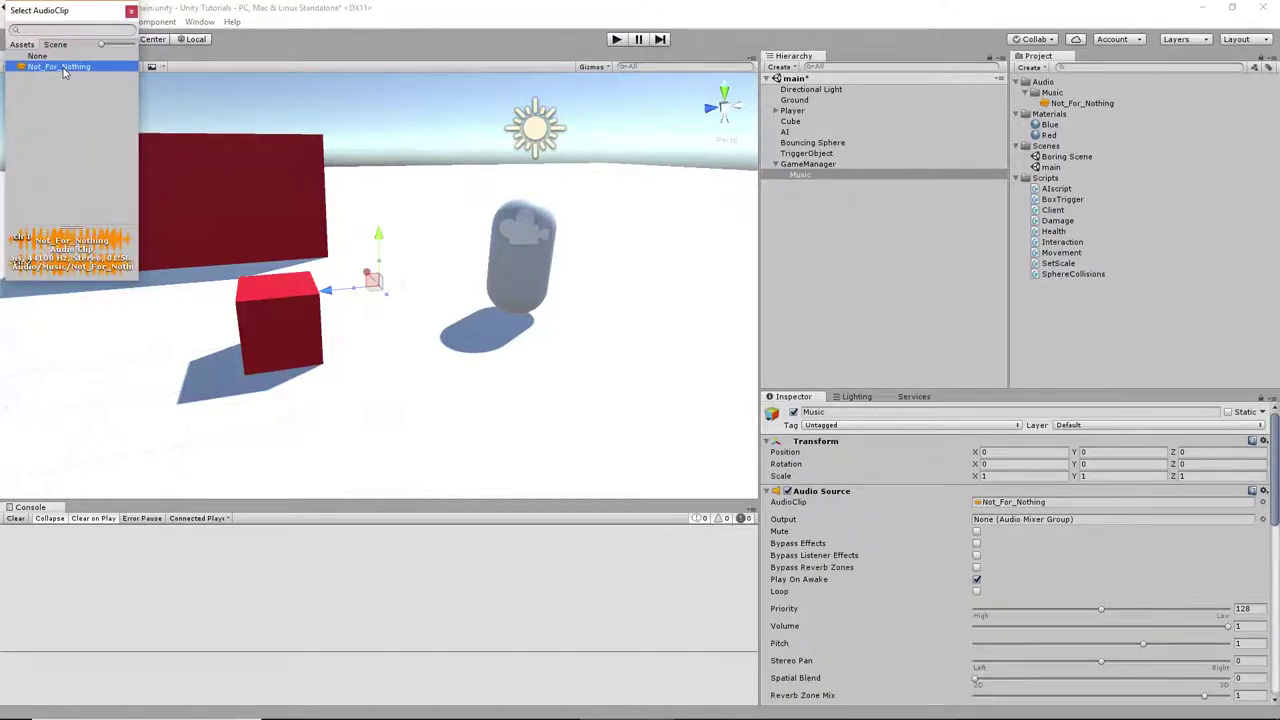
double_click(37, 67)
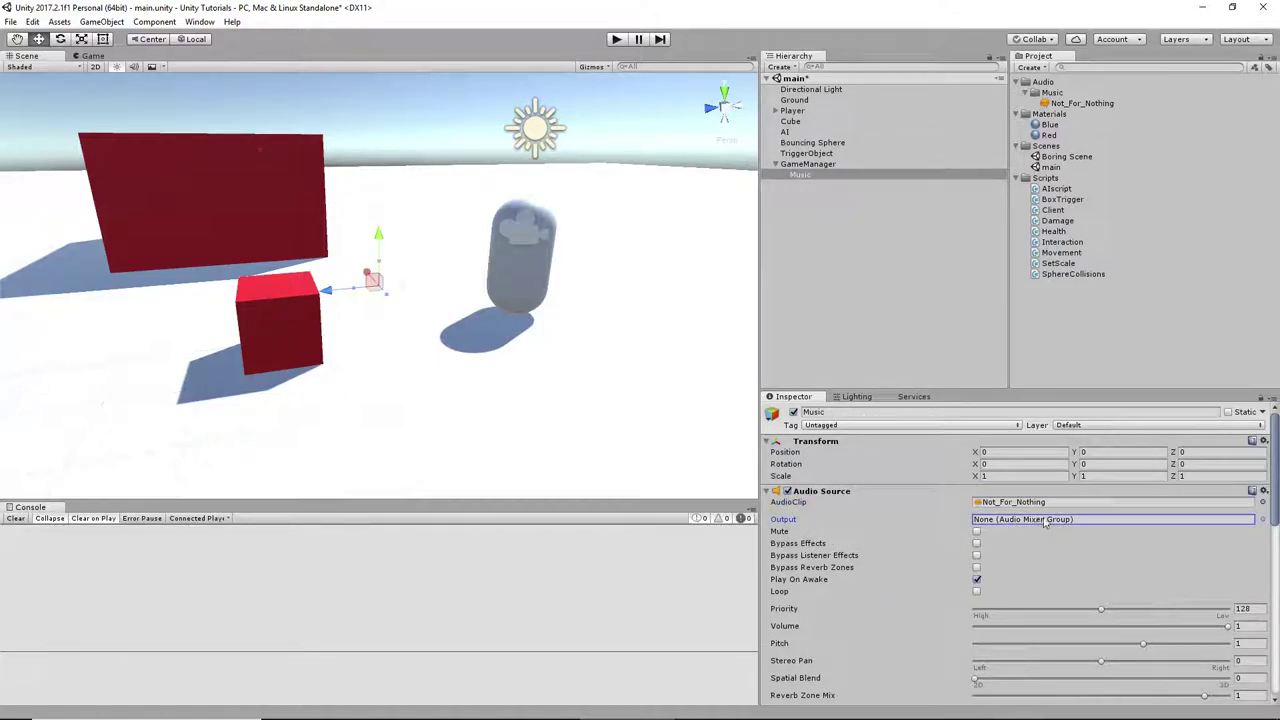
- Enable Loop on Music's Audio Source and set its Priority to 0
scroll(835, 545, down, 3)
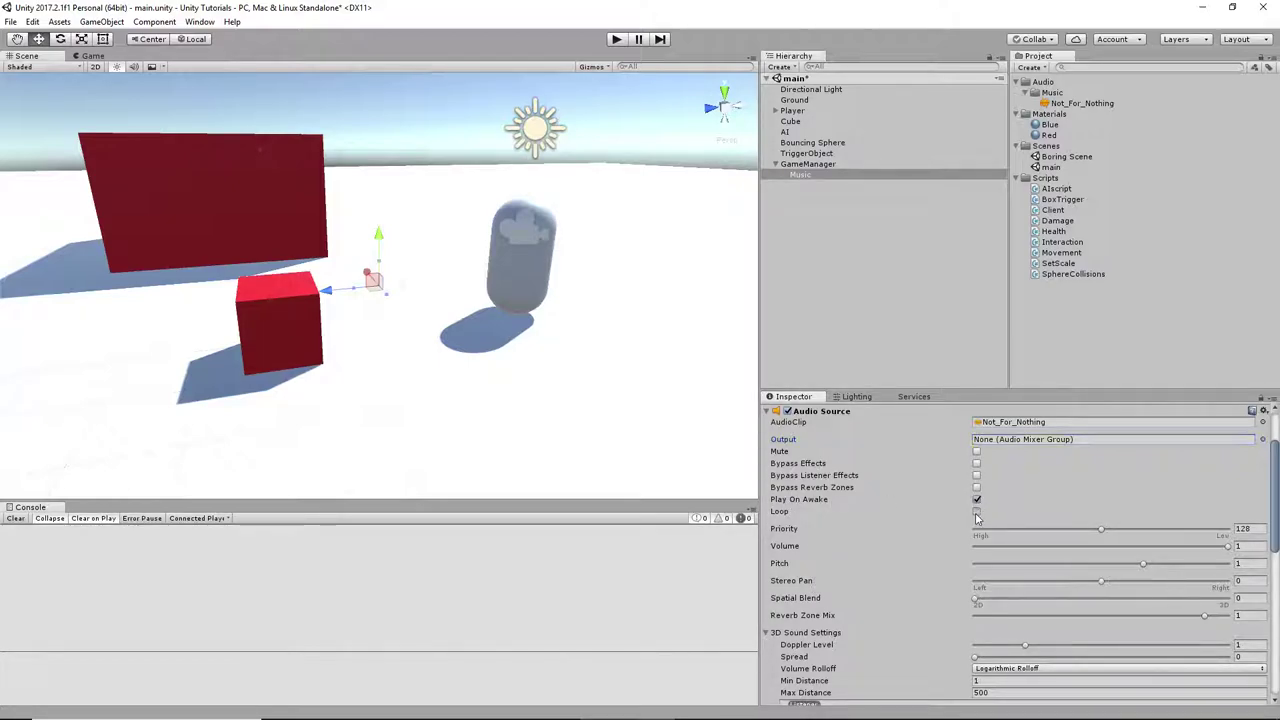
click(977, 513)
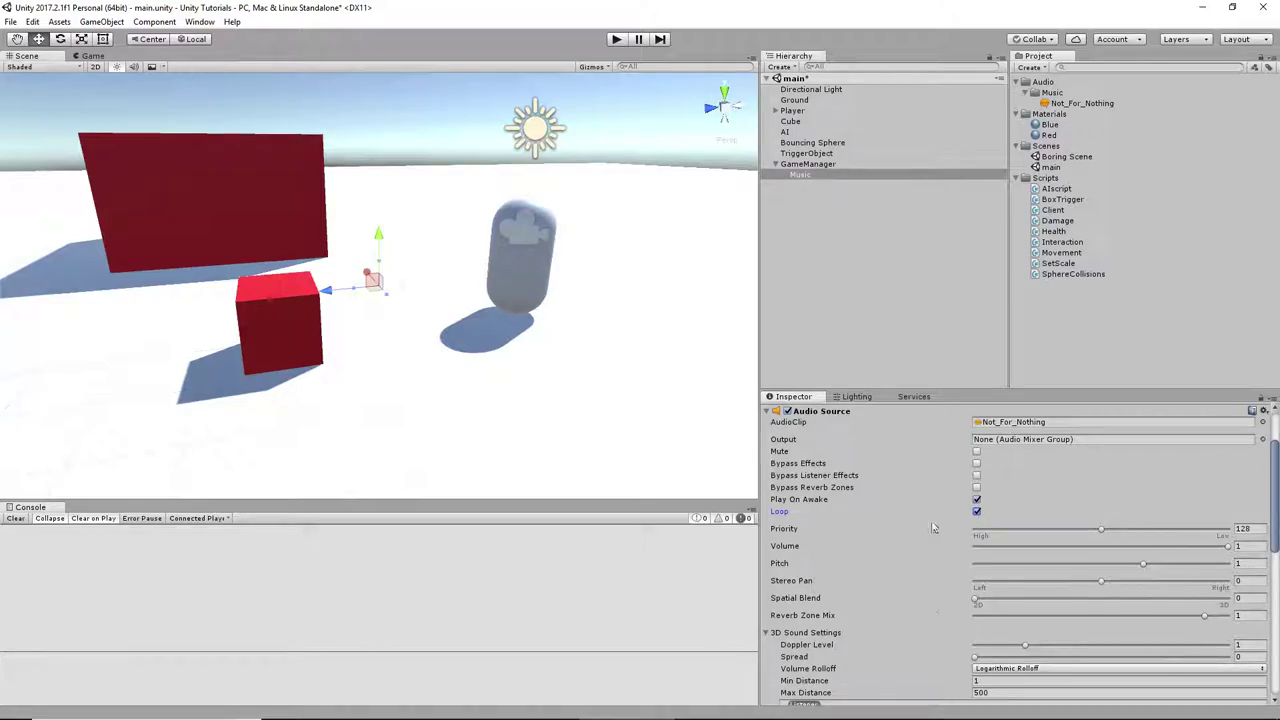
scroll(970, 520, down, 2)
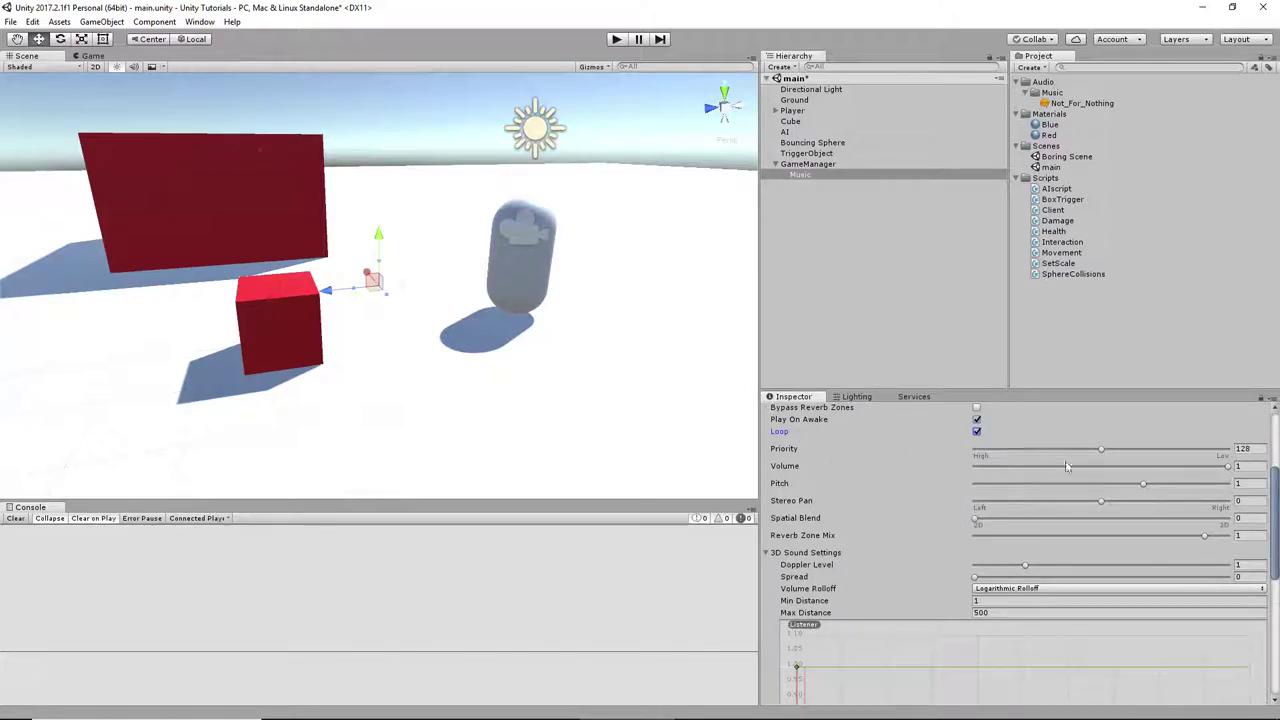
drag(1099, 449, 917, 475)
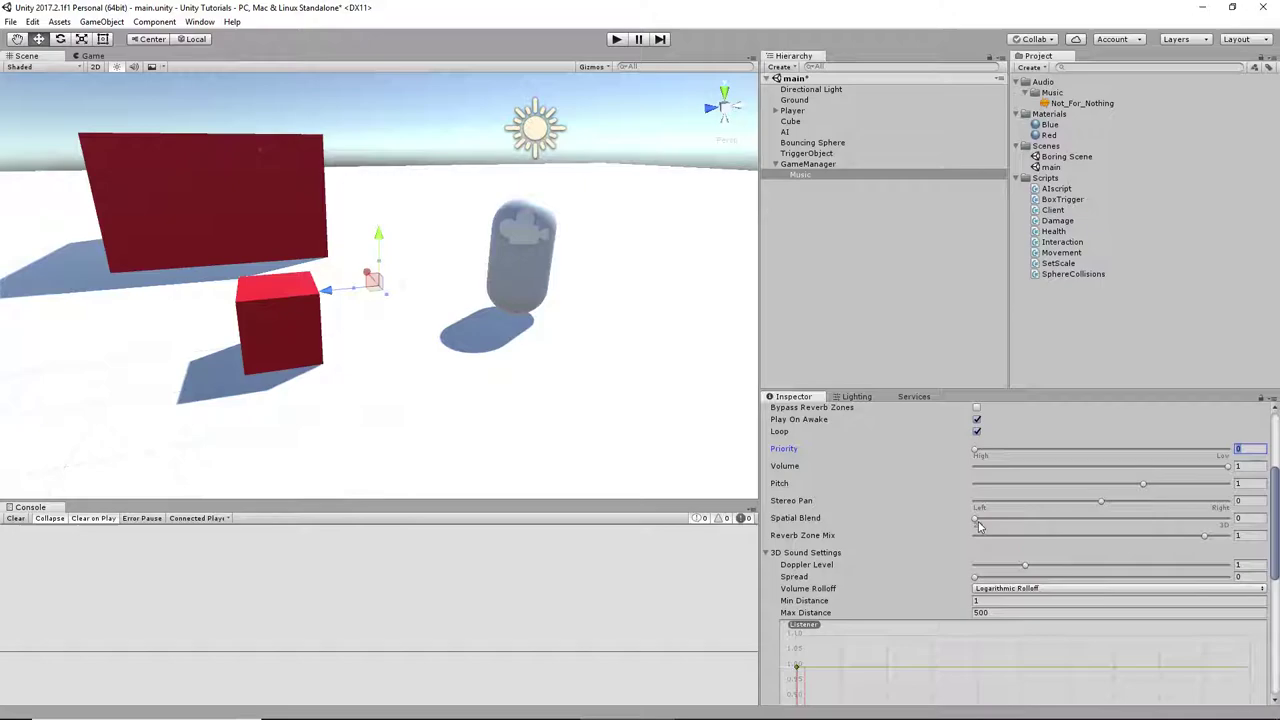
- Set the Audio Source's Spatial Blend to 1 for full 3D sound and inspect the distance curves
drag(976, 522, 1249, 519)
scroll(986, 600, down, 5)
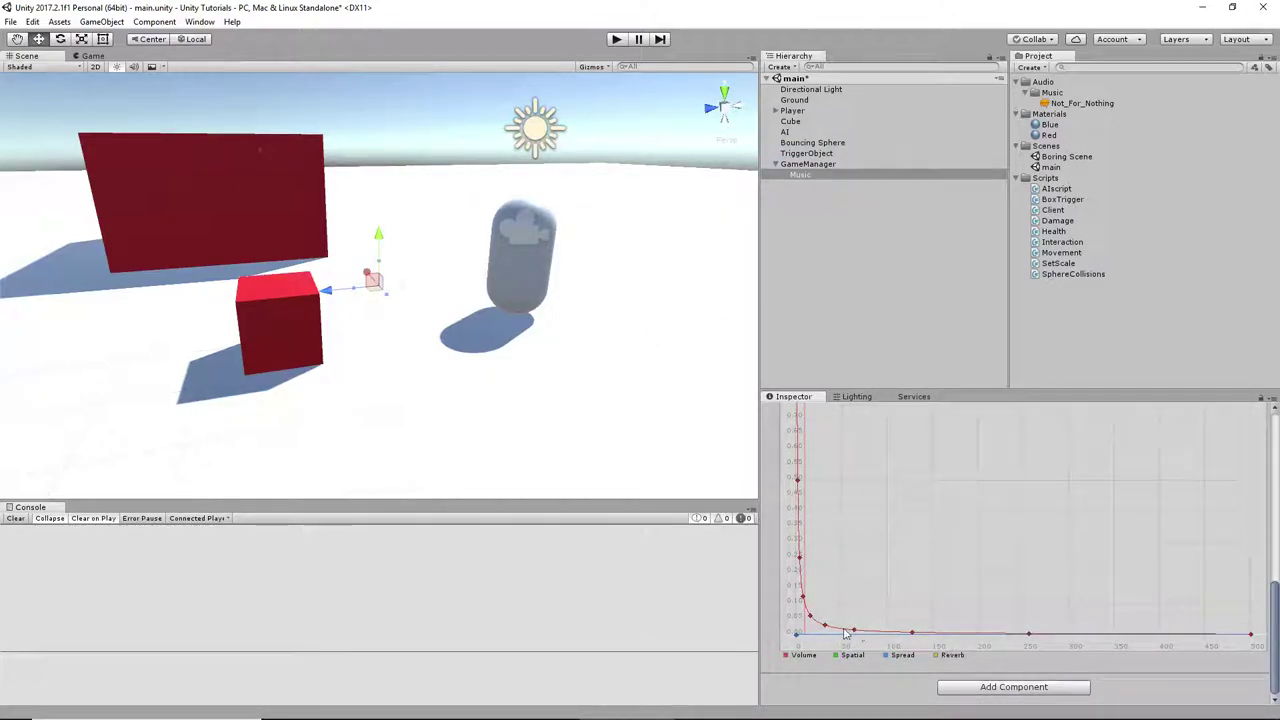
scroll(845, 633, up, 10)
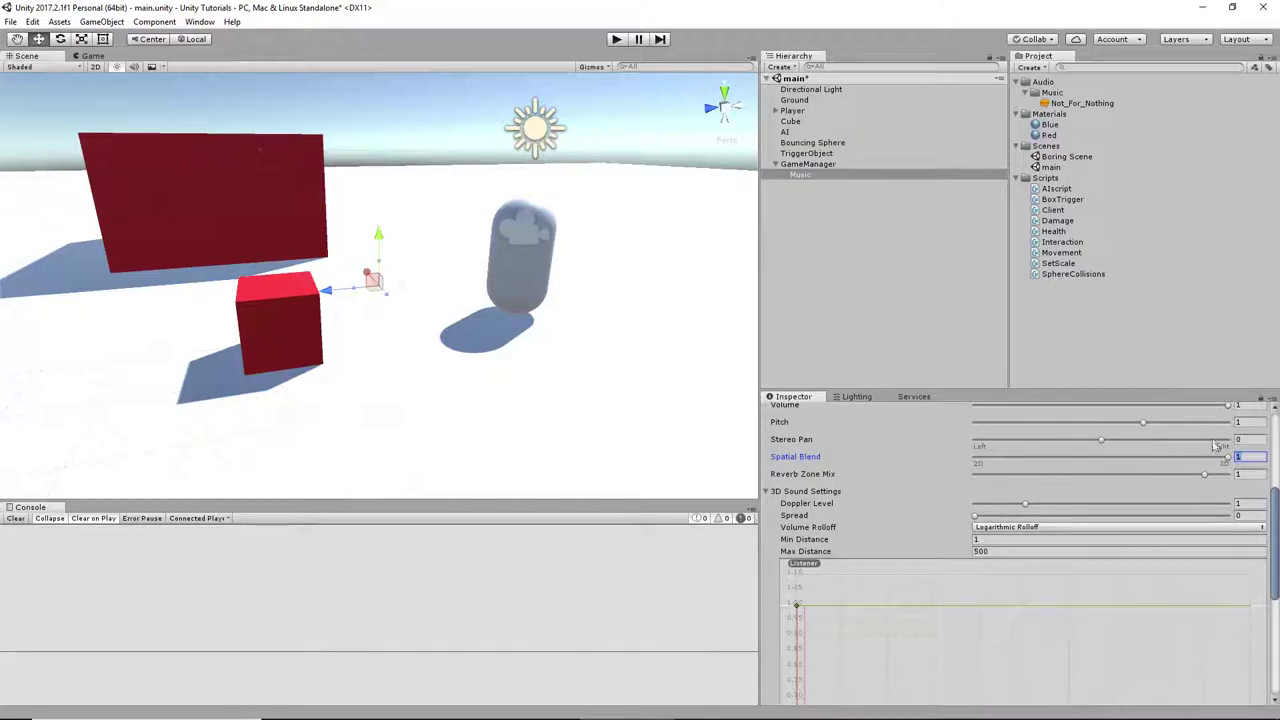
- Try Linear Rolloff as the Audio Source's Volume Rolloff, inspect its curve, and switch back to Logarithmic Rolloff
click(995, 527)
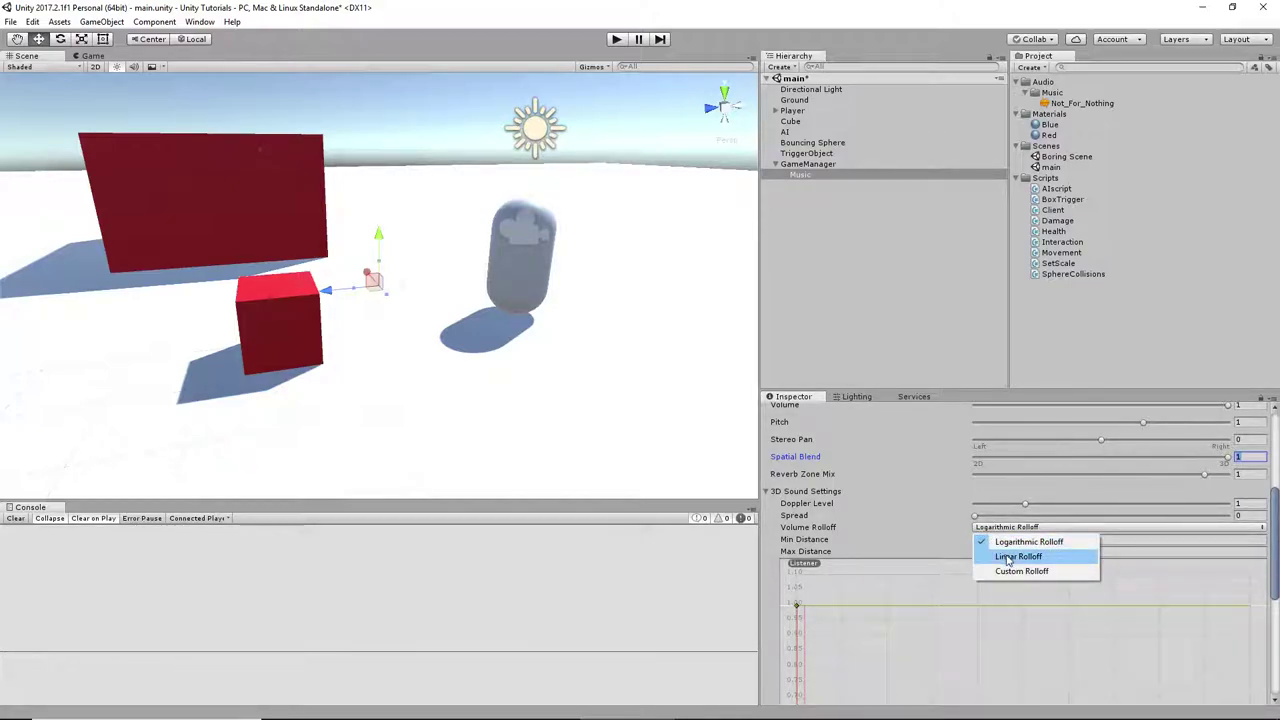
click(1008, 557)
scroll(782, 478, down, 3)
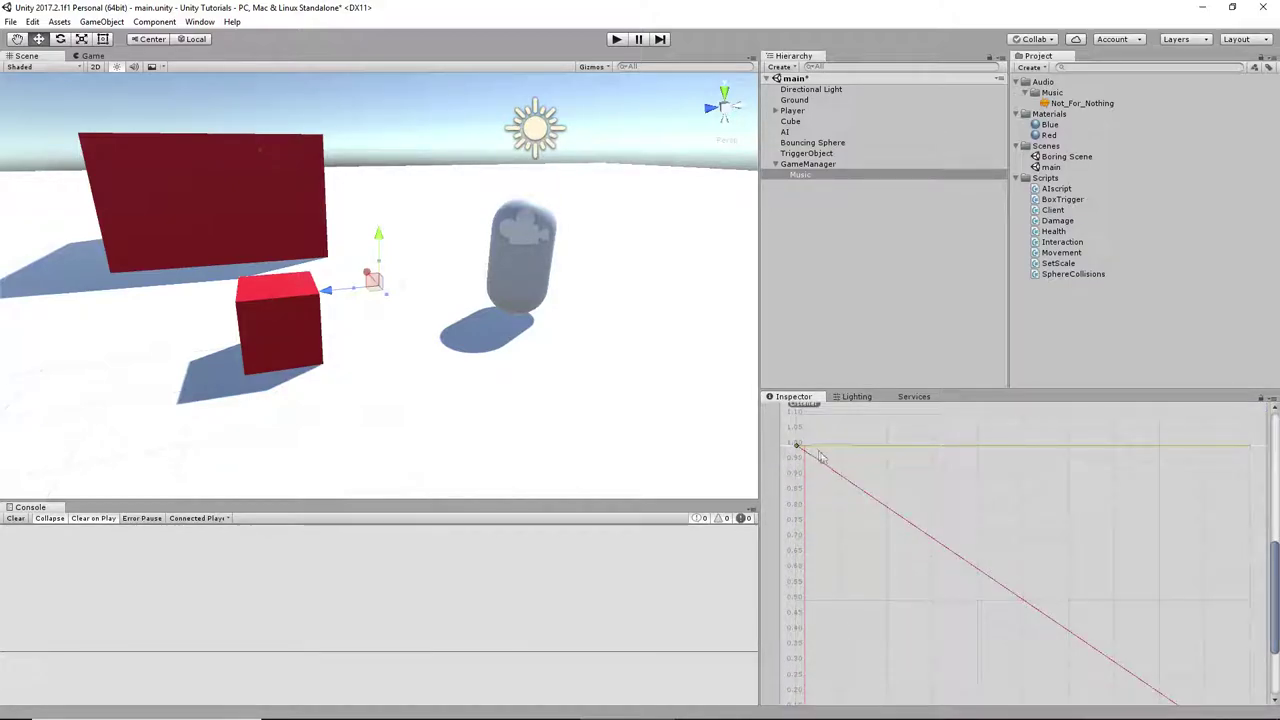
scroll(1020, 586, up, 3)
click(988, 551)
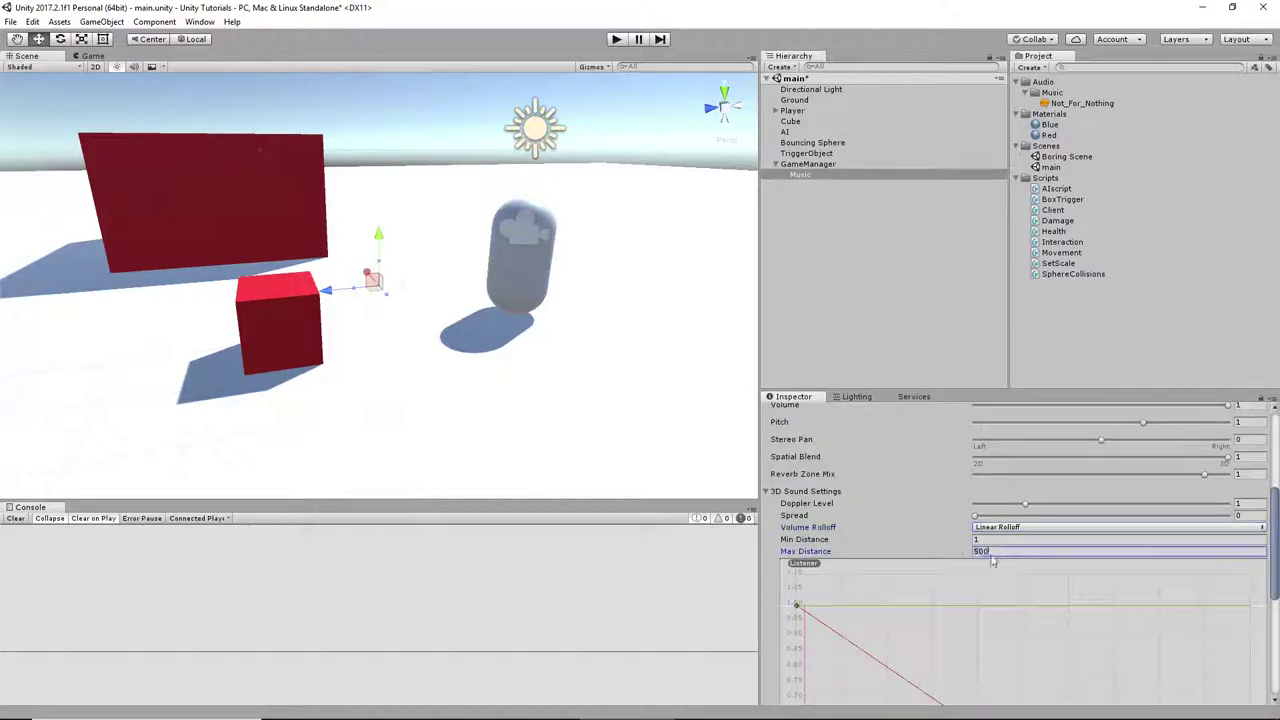
click(1004, 529)
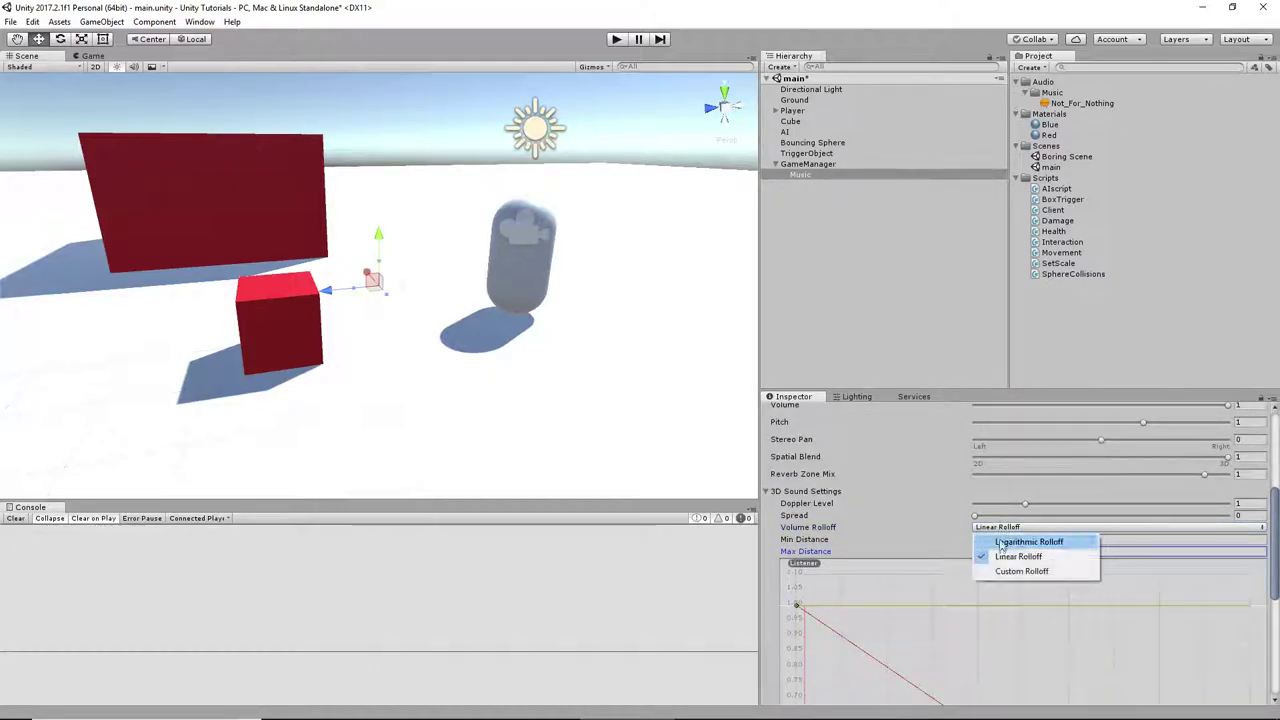
click(1008, 542)
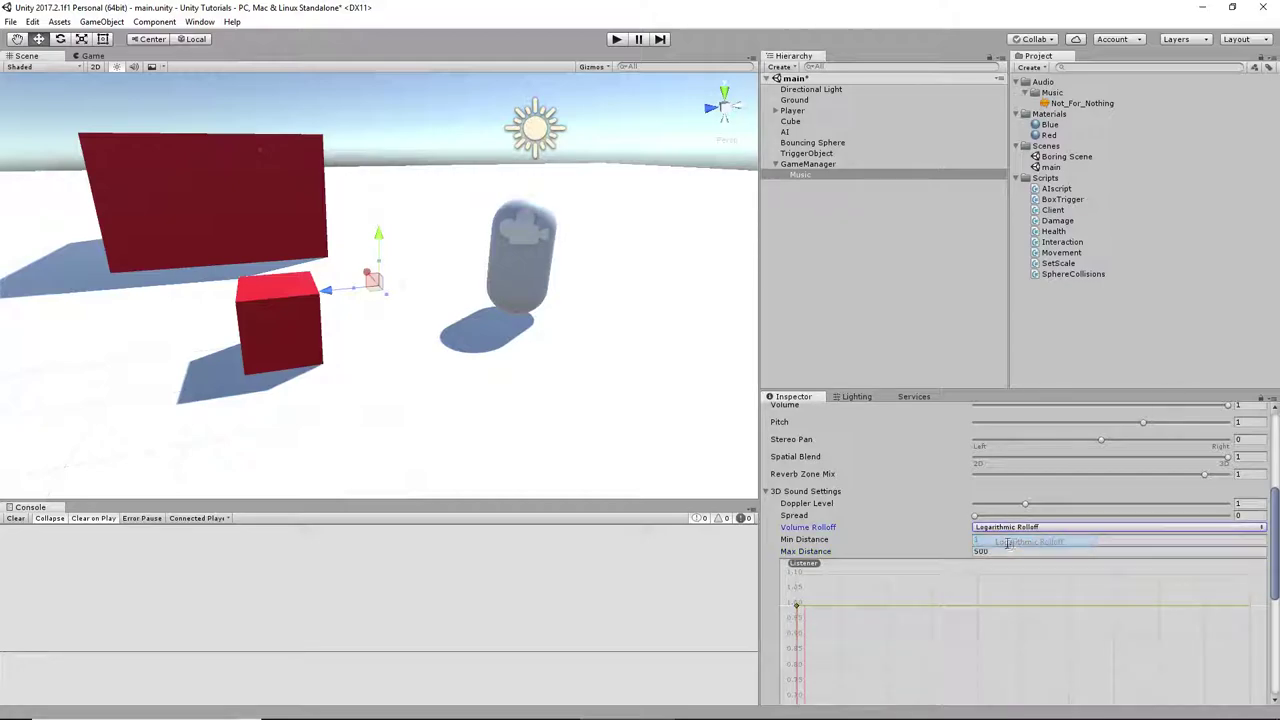
- Set the Audio Source's Spatial Blend to 0 so the music plays as 2D sound
scroll(1008, 560, up, 2)
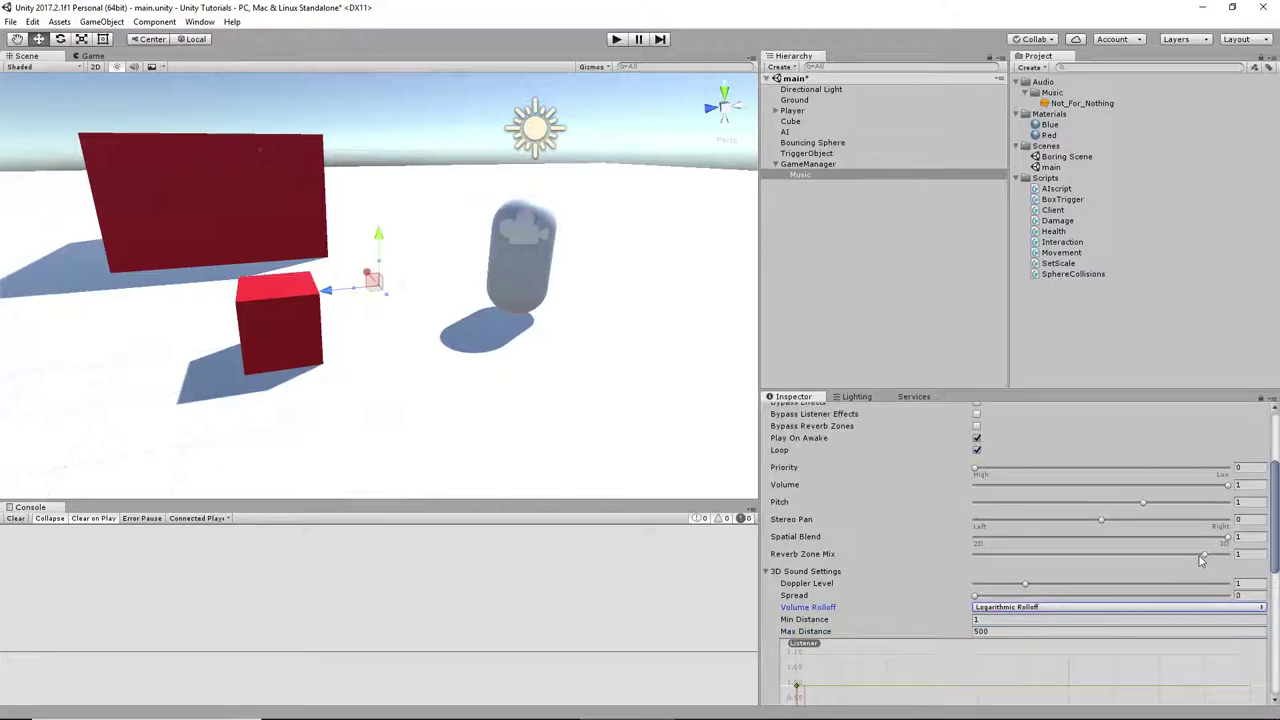
click(1240, 538)
text(0)
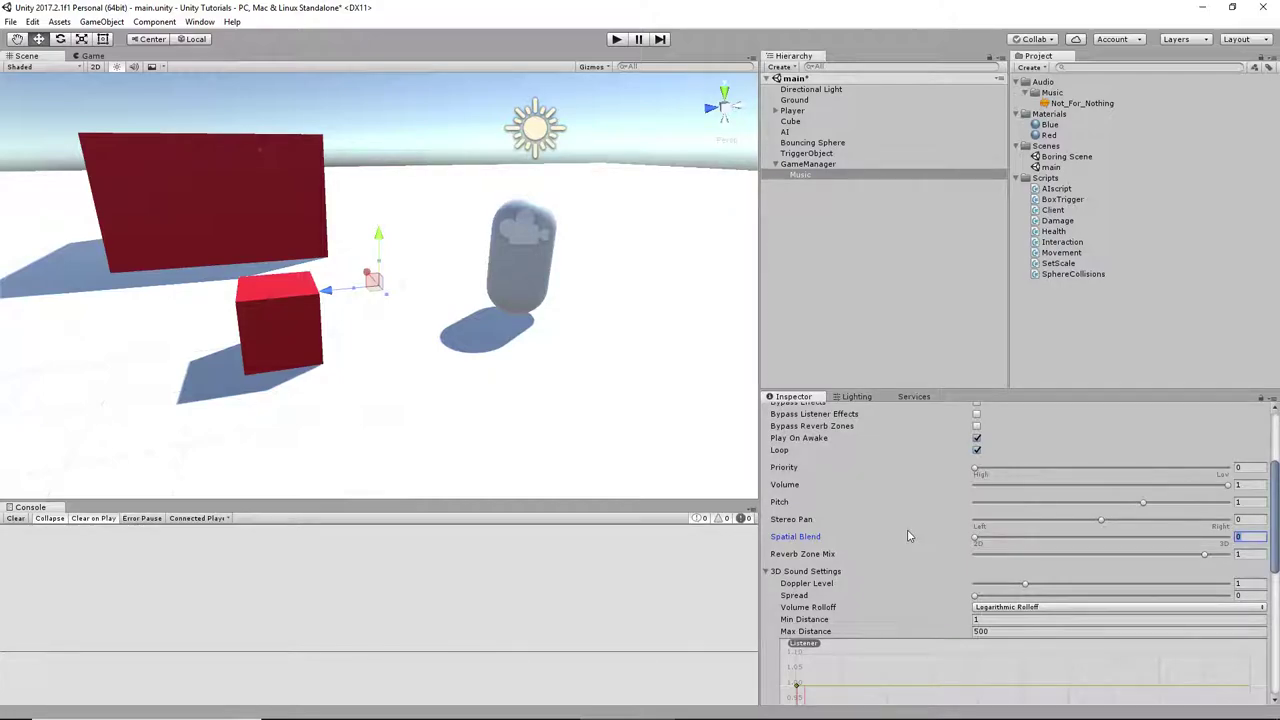
- Try Custom Rolloff and view its curve, restore Logarithmic Rolloff, and check what the Max Distance setting does
scroll(906, 530, down, 3)
click(996, 488)
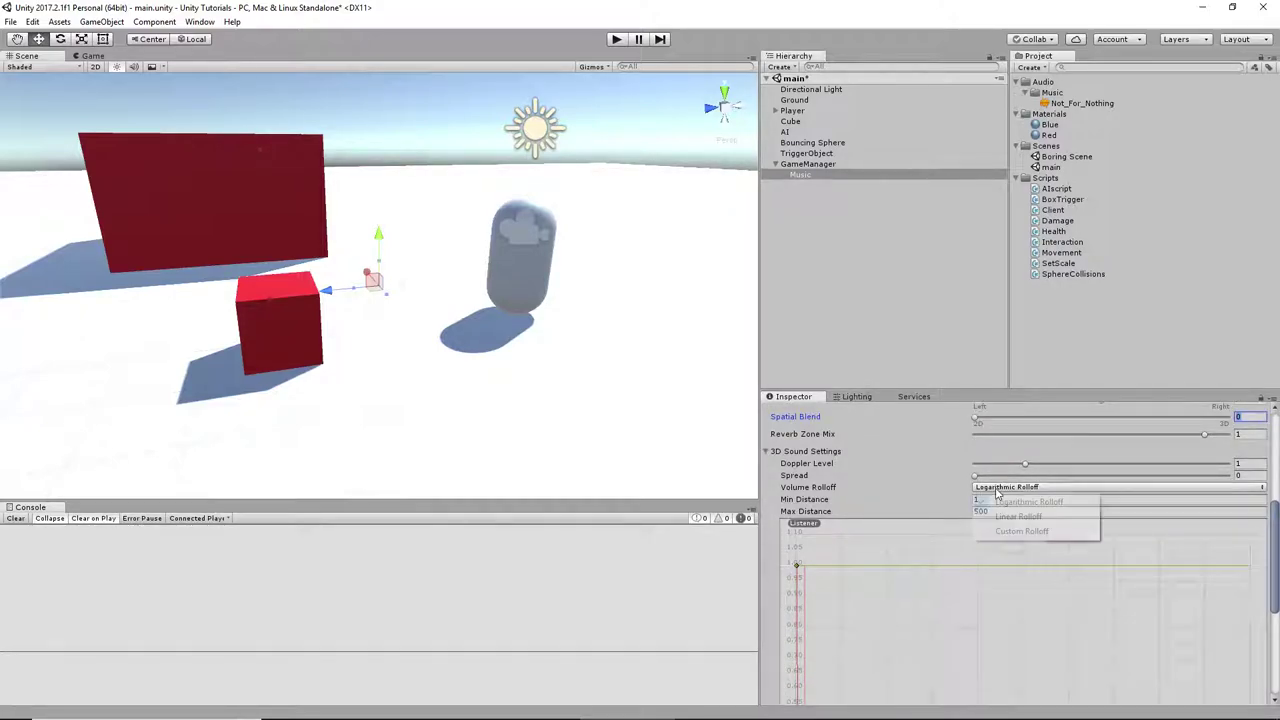
click(1010, 531)
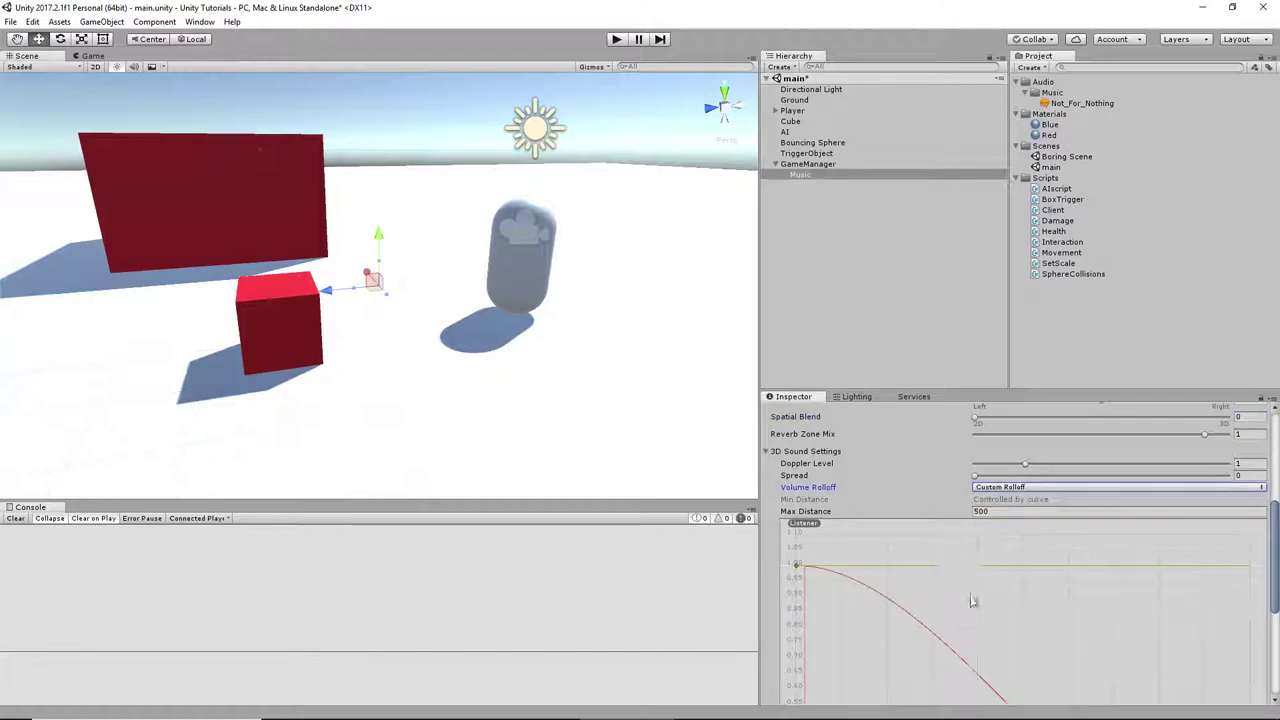
scroll(1000, 600, down, 3)
scroll(1043, 600, up, 5)
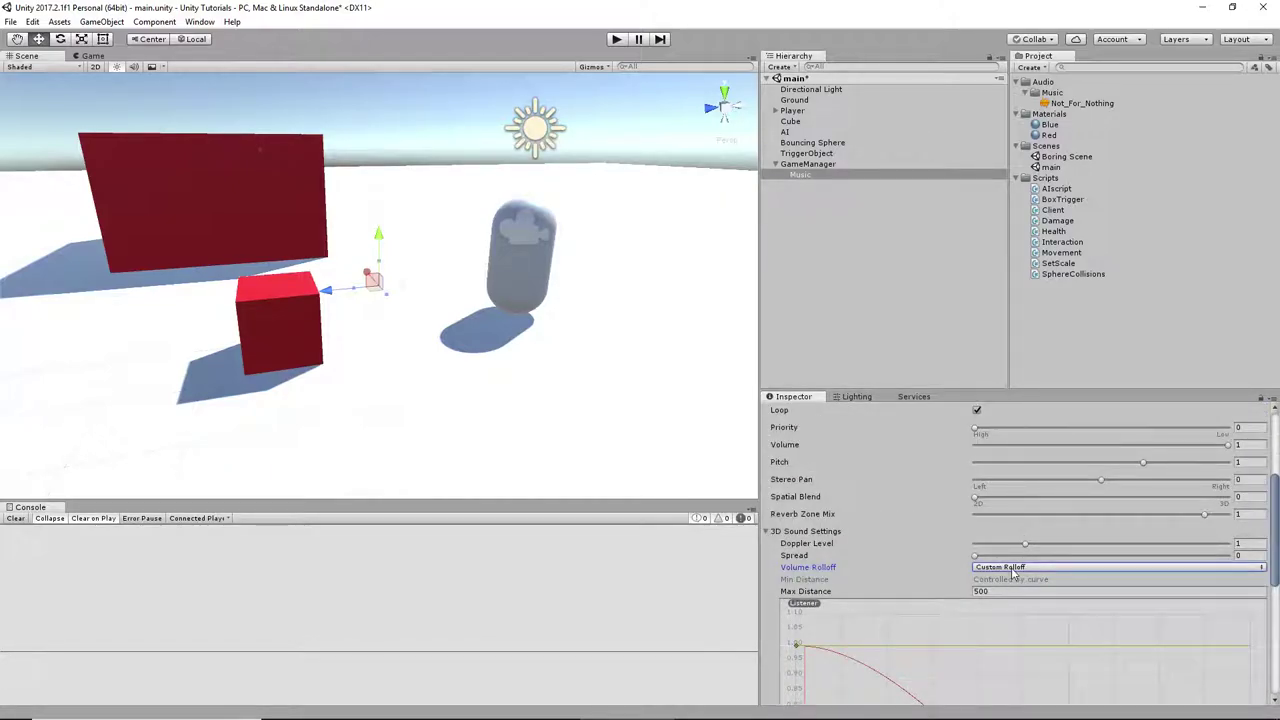
click(1013, 568)
click(1012, 578)
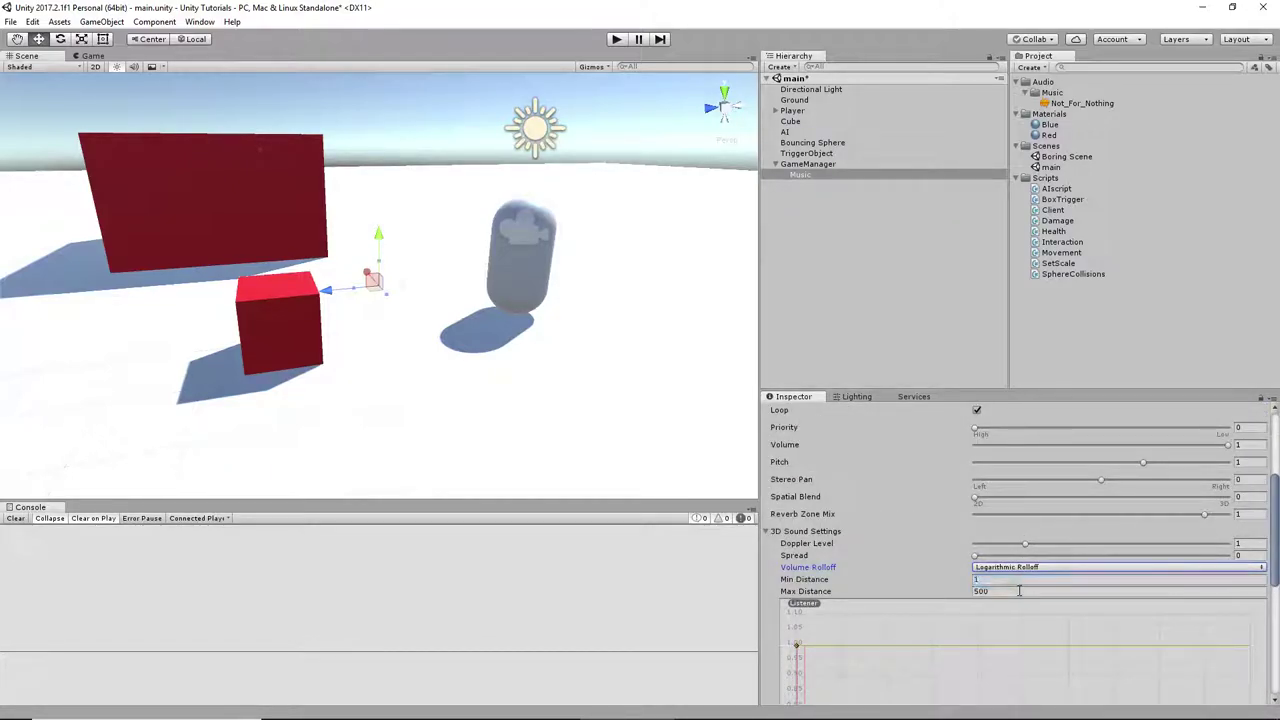
click(1019, 591)
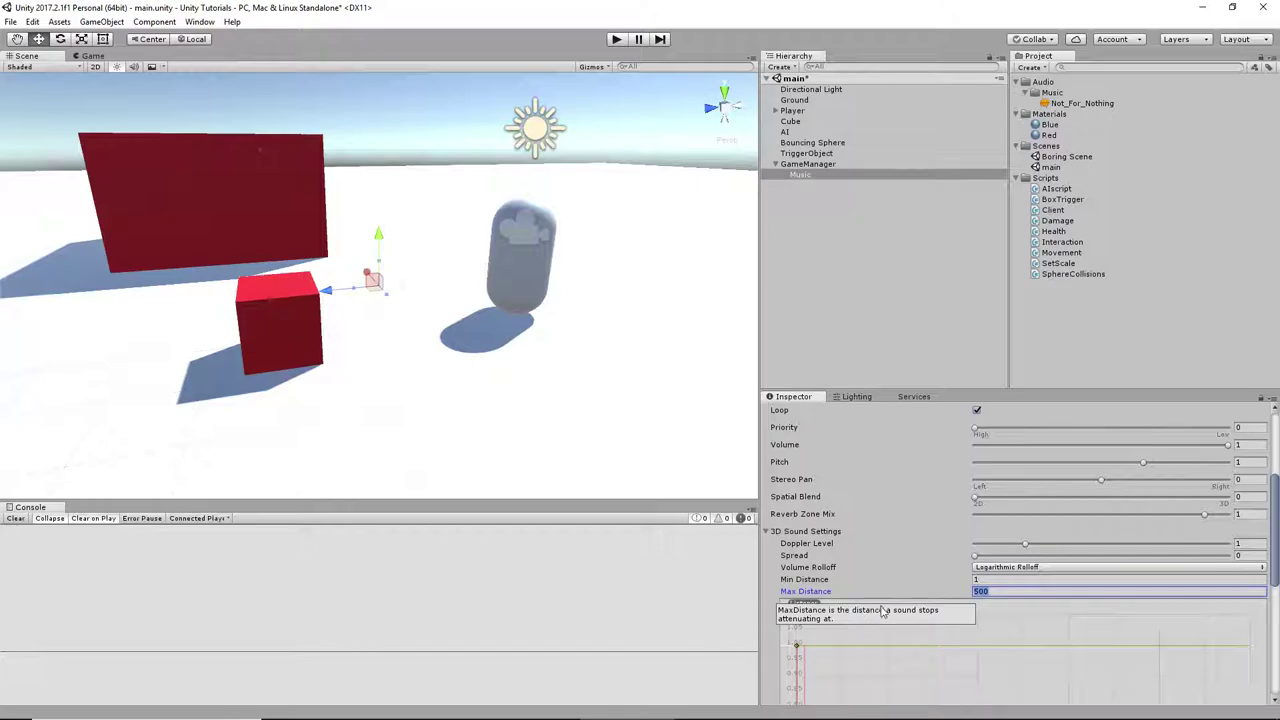
- Try Custom Rolloff and flatten the volume curve by moving its end point at distance 500 up to 1
click(1013, 567)
click(1012, 606)
scroll(1010, 610, down, 5)
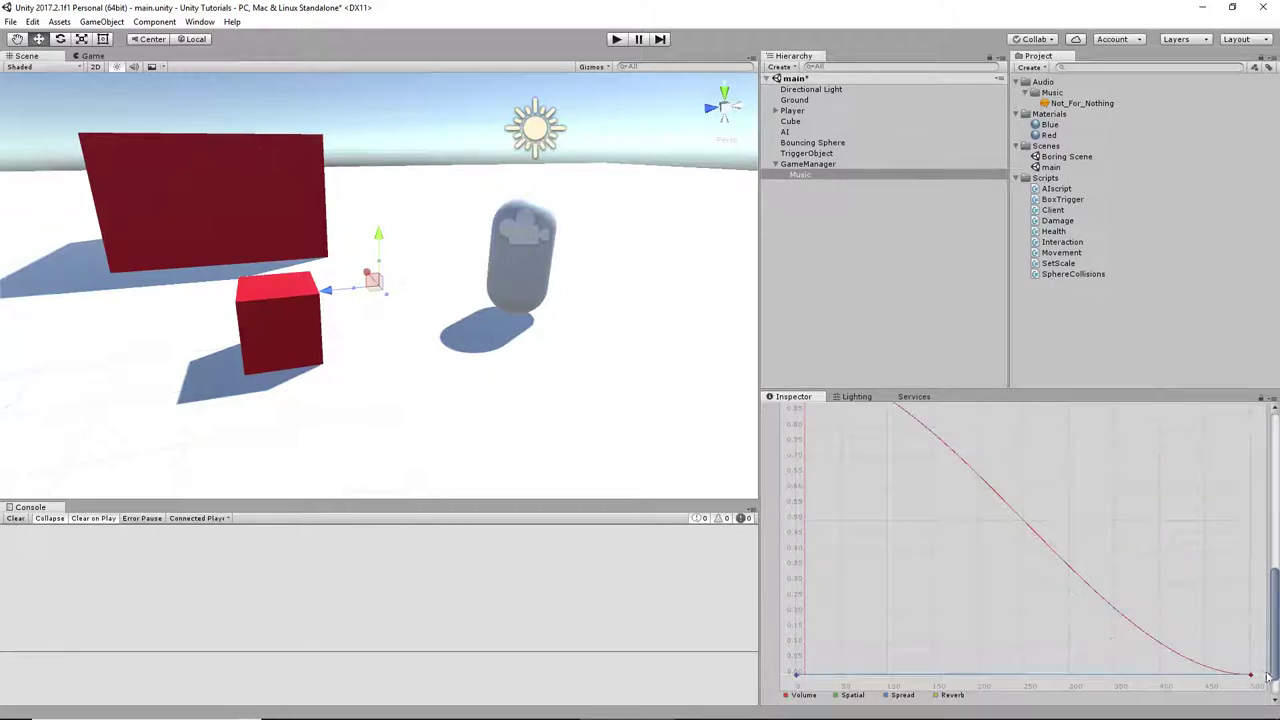
drag(1252, 676, 1260, 512)
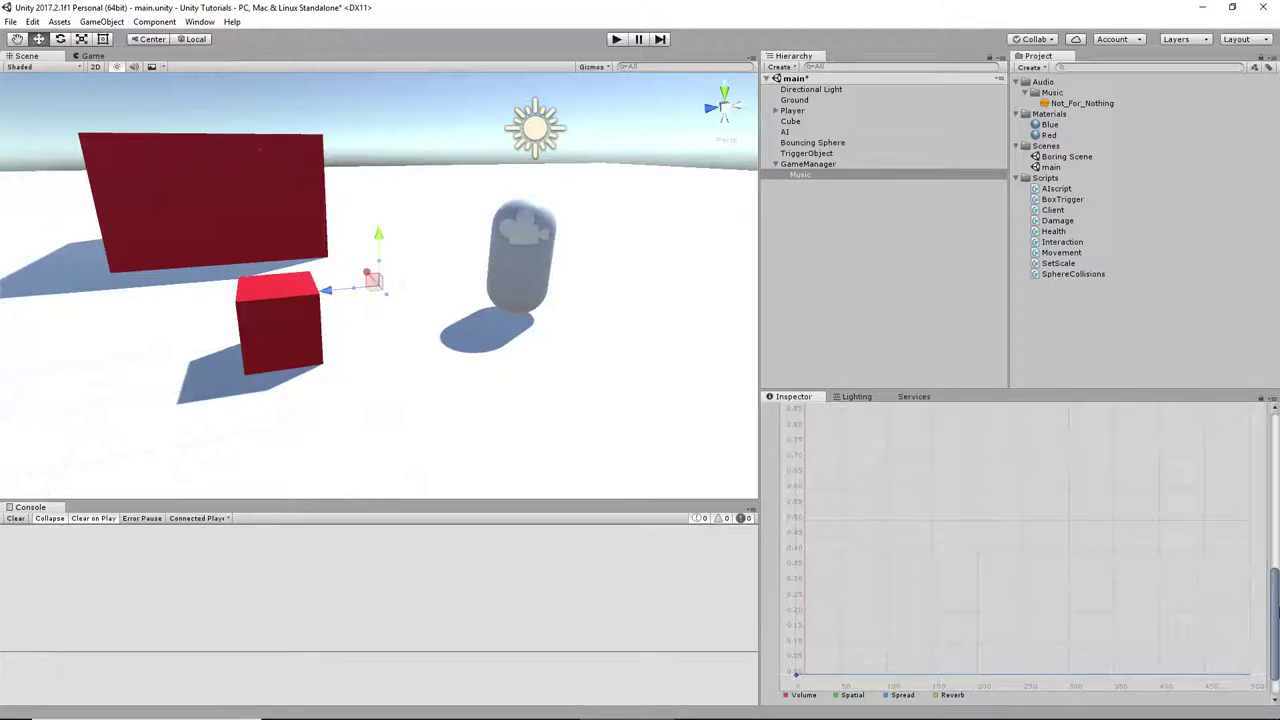
scroll(1276, 607, up, 3)
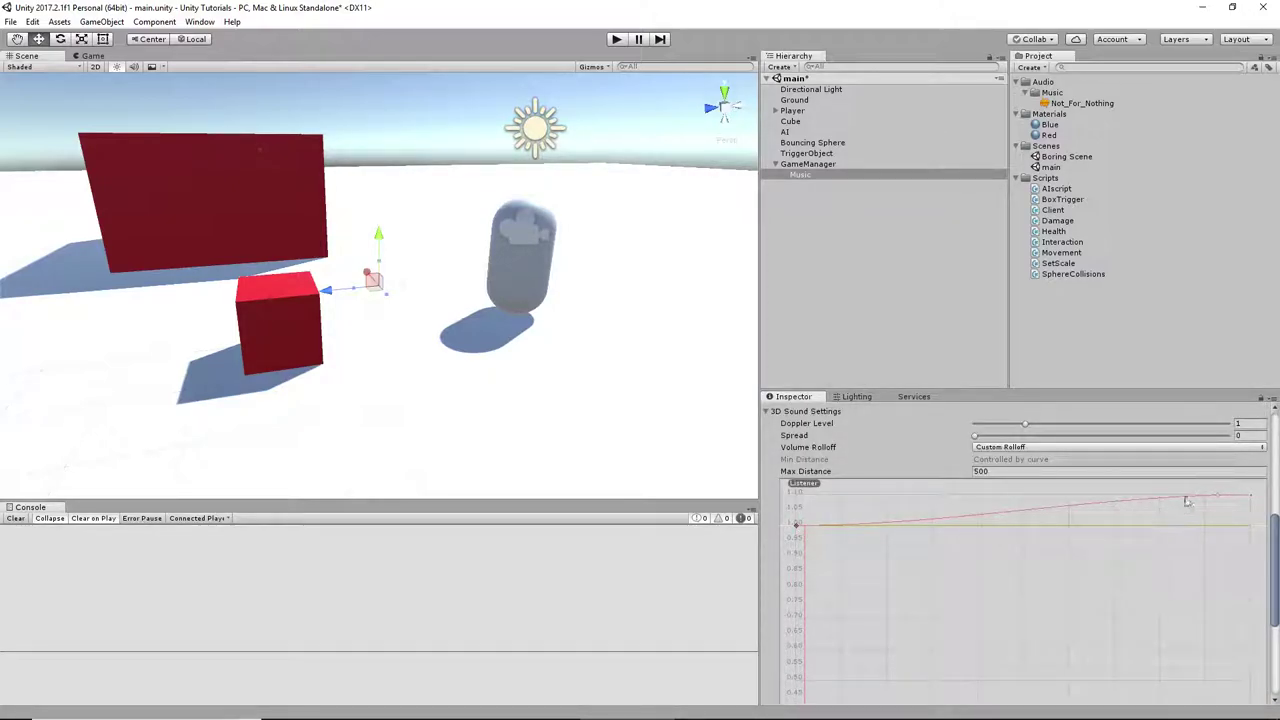
drag(1254, 497, 1262, 530)
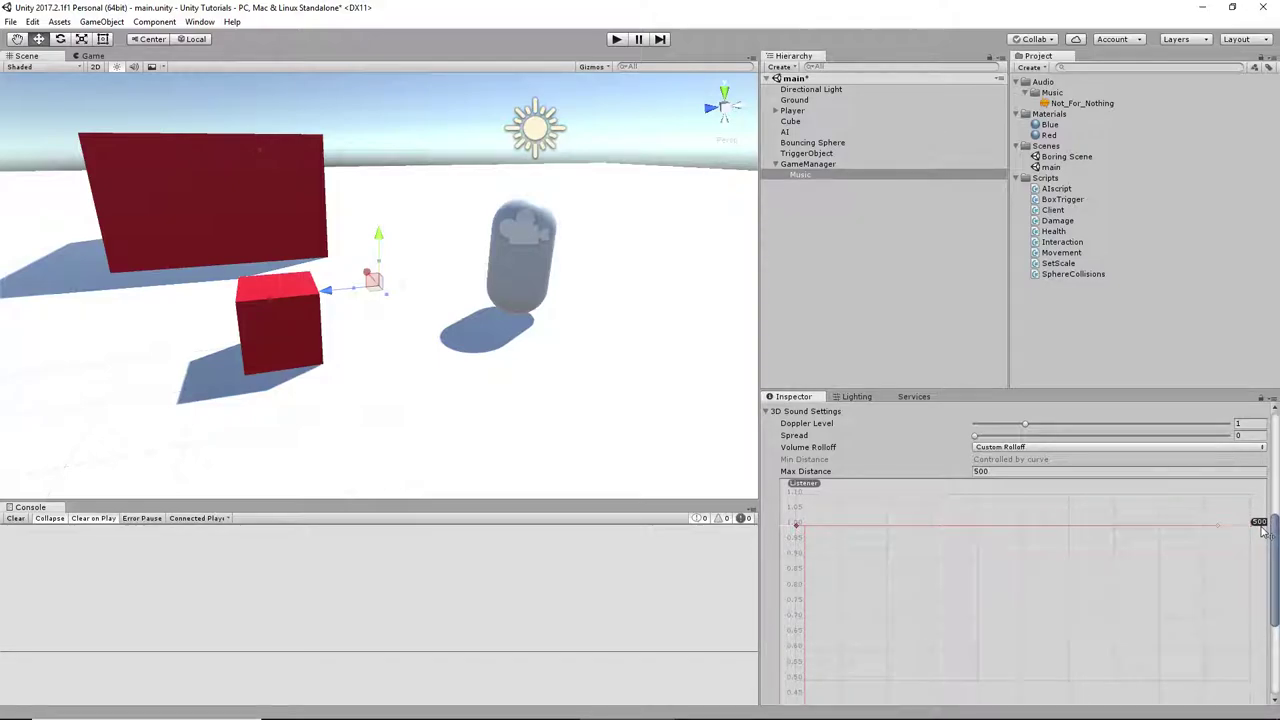
- Restore Logarithmic Rolloff and set the Audio Source's Max Distance to 1000000
click(1030, 470)
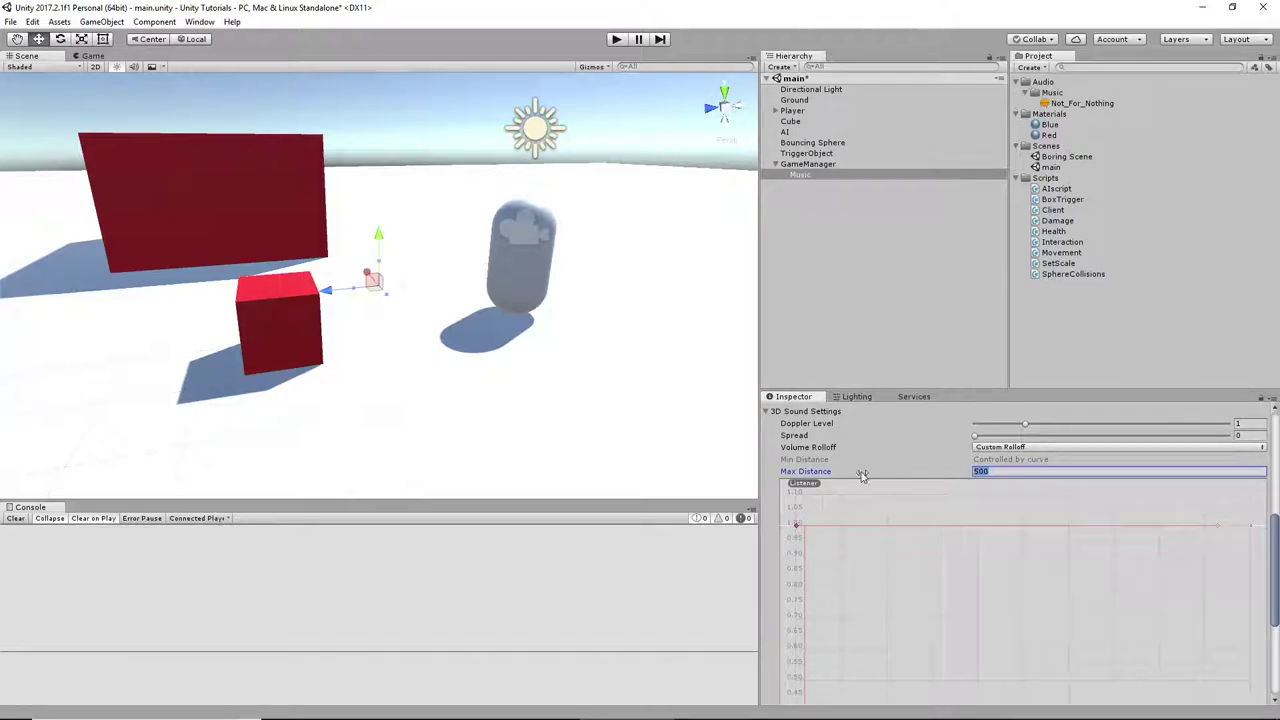
click(1060, 447)
click(1030, 461)
click(1104, 470)
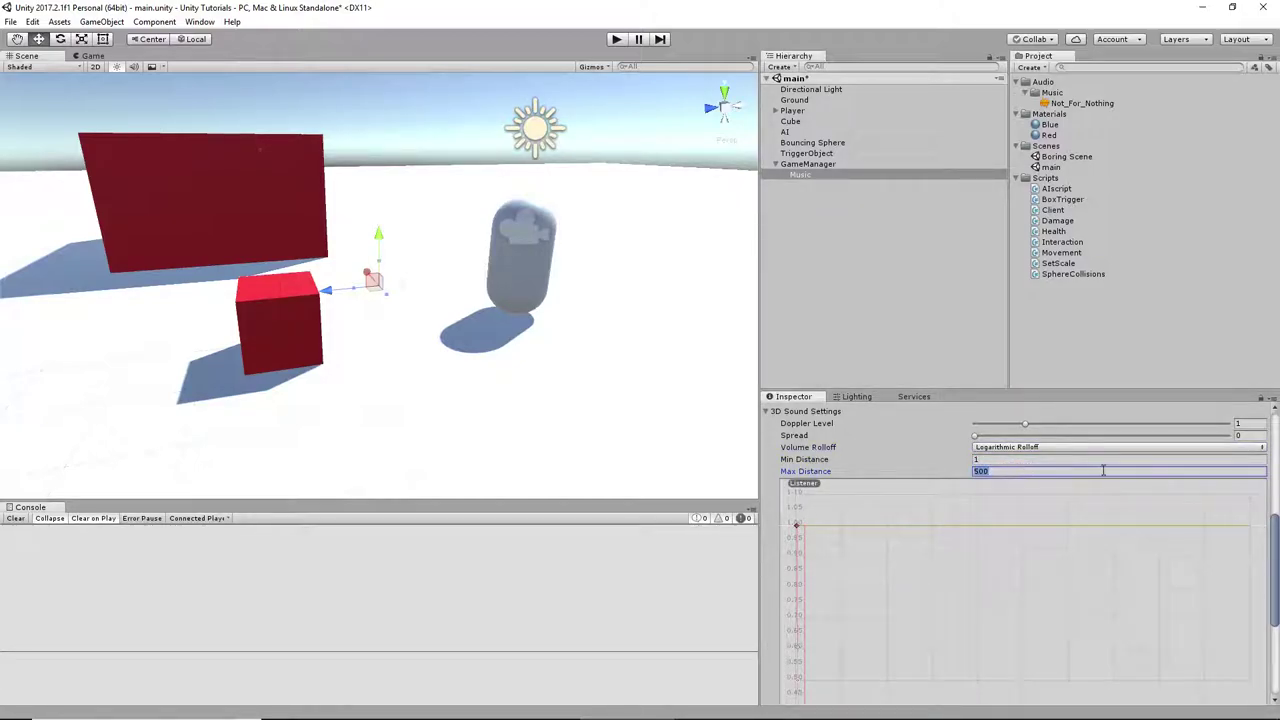
text(99999999)
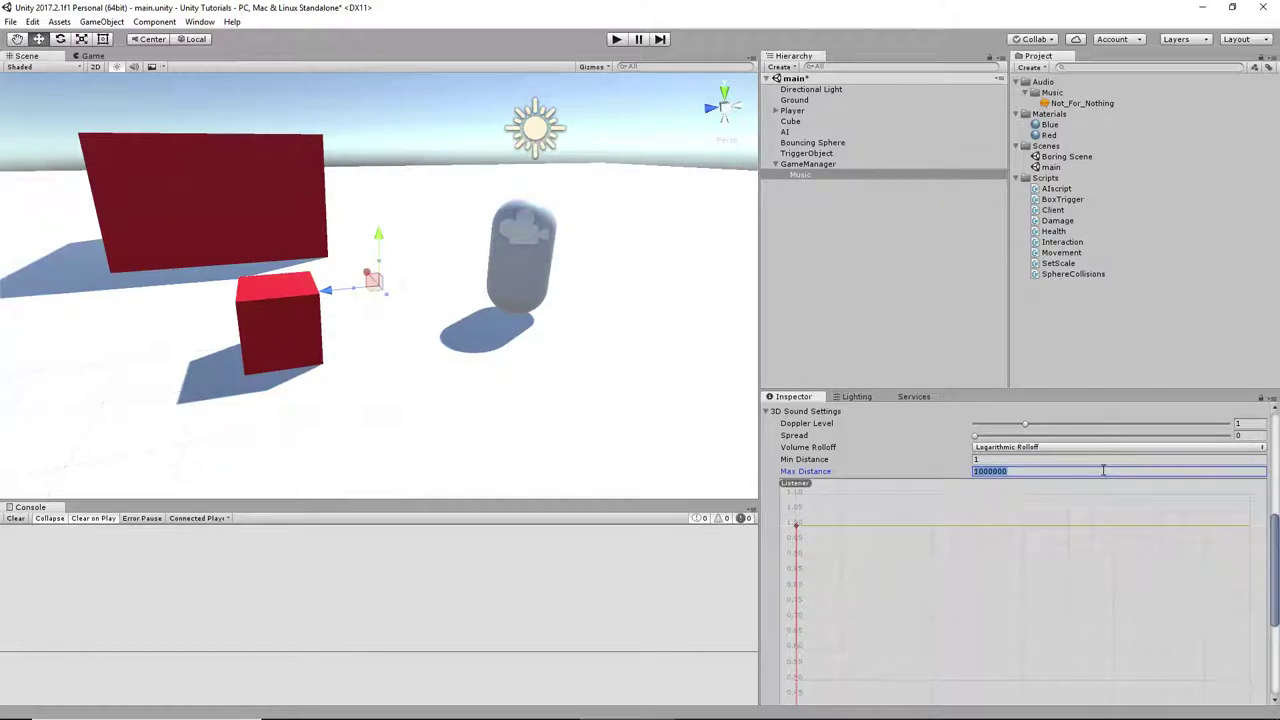
- Try Linear Rolloff and reshape its volume curve by raising the far end point to 1 at the maximum distance
click(1066, 449)
click(1010, 472)
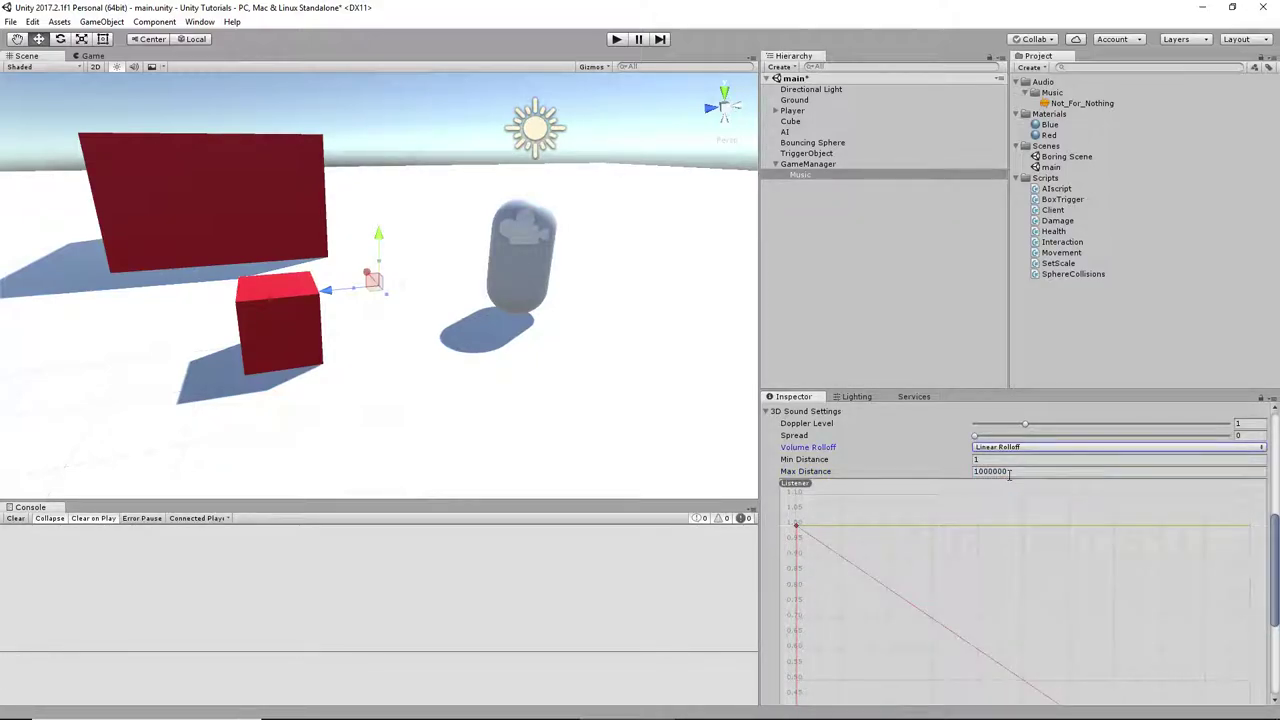
scroll(1256, 641, down, 5)
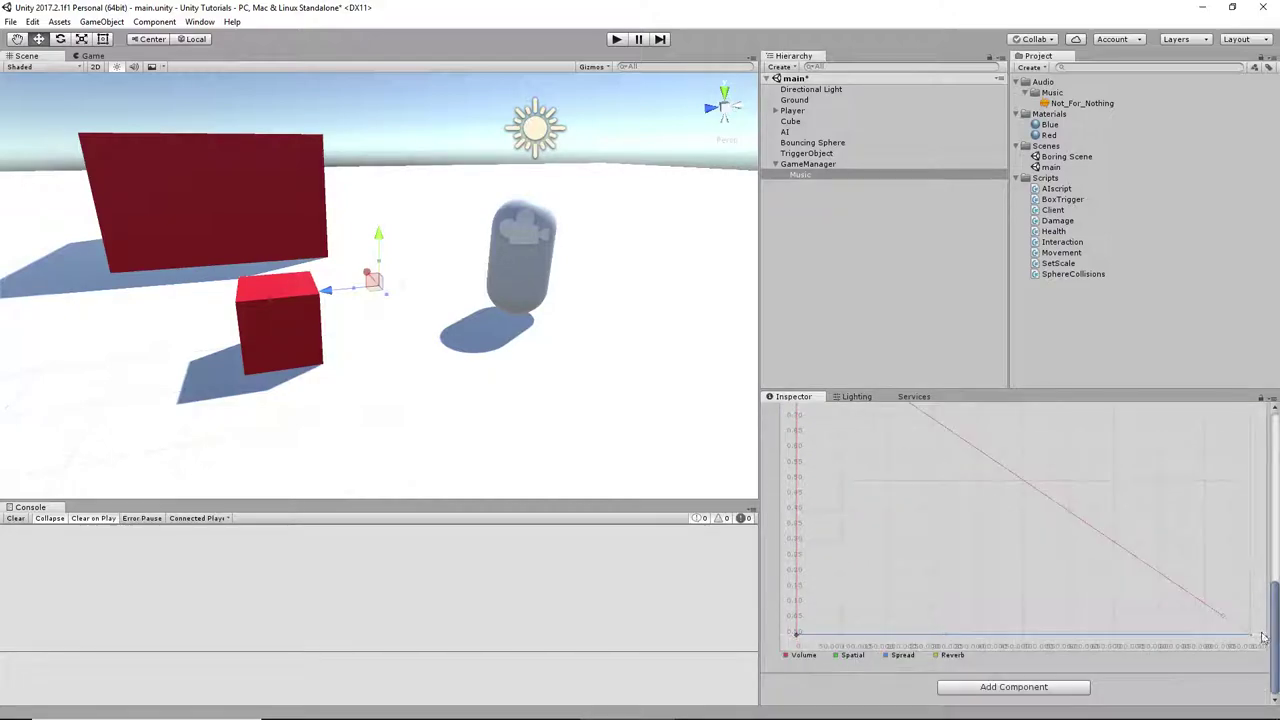
drag(1253, 641, 1221, 590)
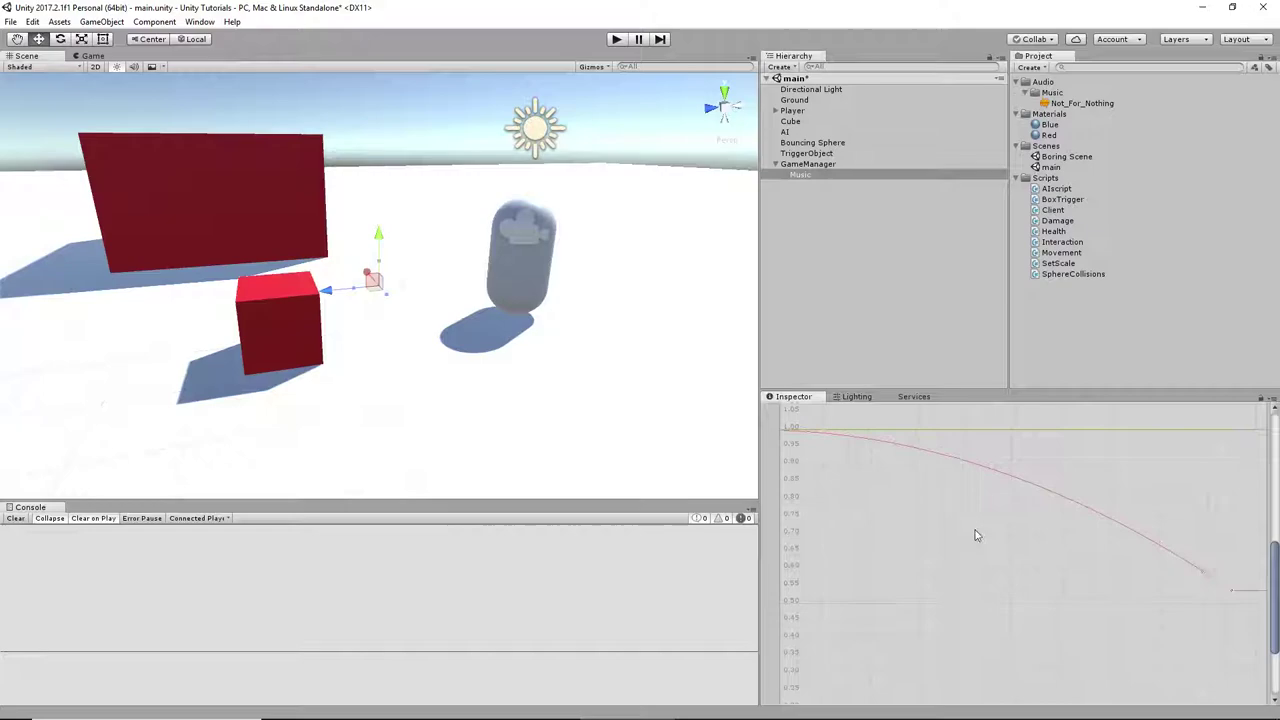
scroll(1150, 575, up, 3)
scroll(1200, 585, down, 3)
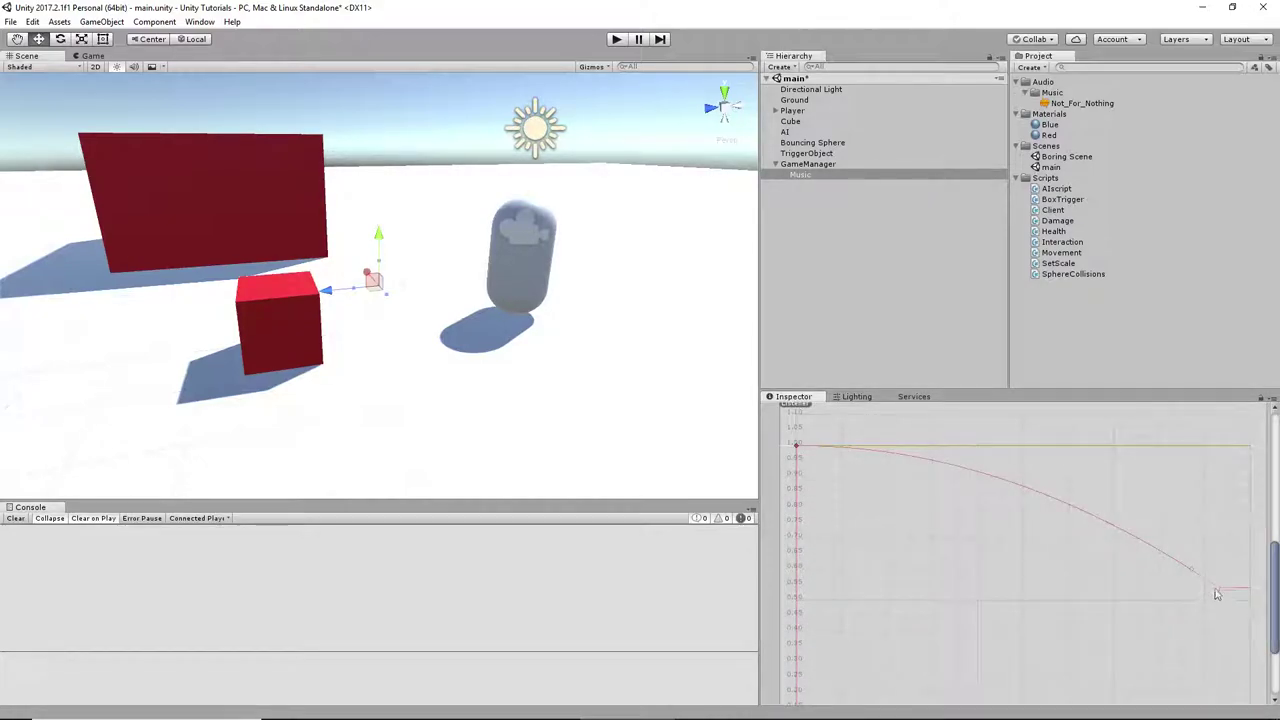
drag(1221, 590, 1255, 442)
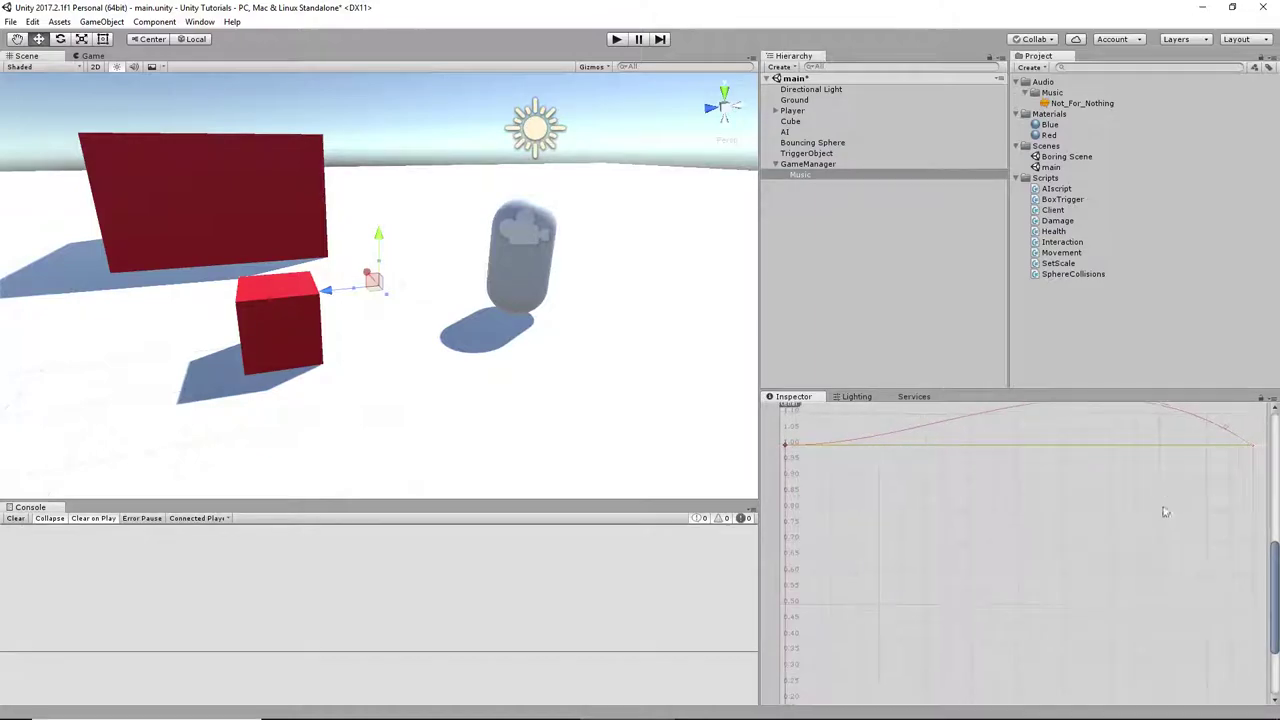
scroll(1182, 492, up, 2)
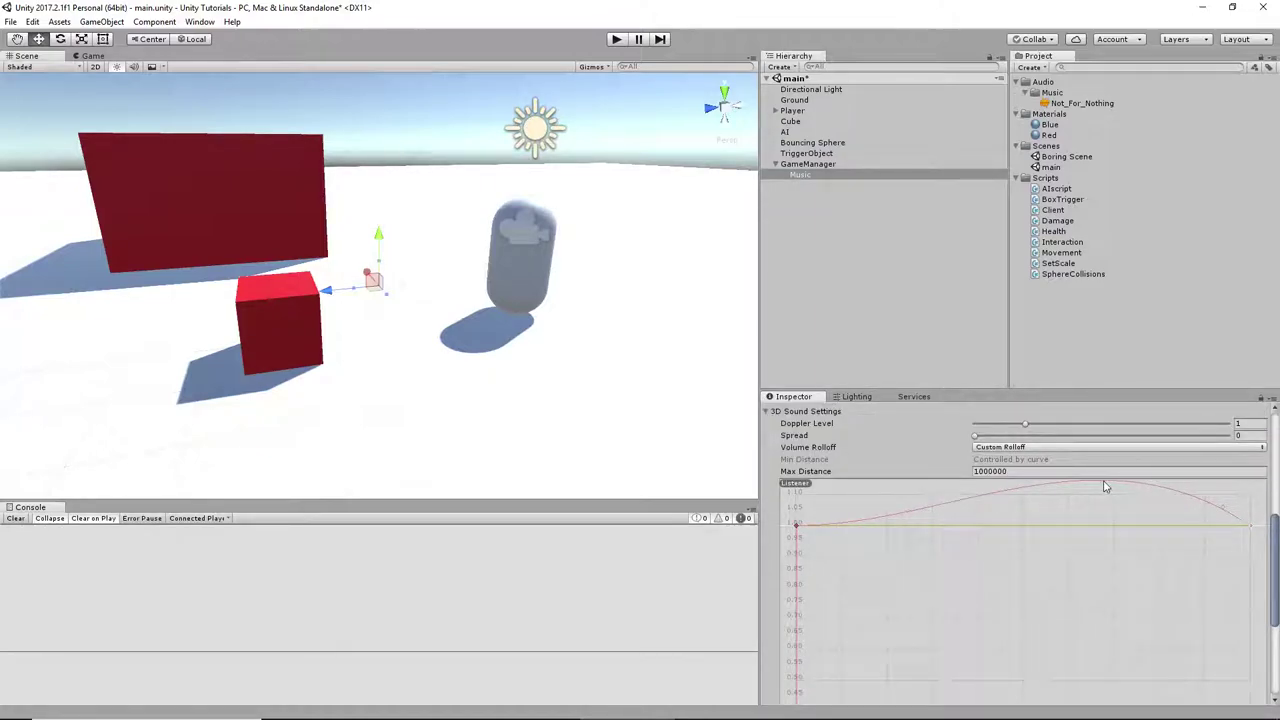
mouse_move(1105, 487)
mouse_down()
mouse_move(1090, 518)
mouse_move(1128, 482)
mouse_up()
- Raise the Spread curve on the distance graph to a Spread of about 195.67
drag(1274, 560, 1276, 622)
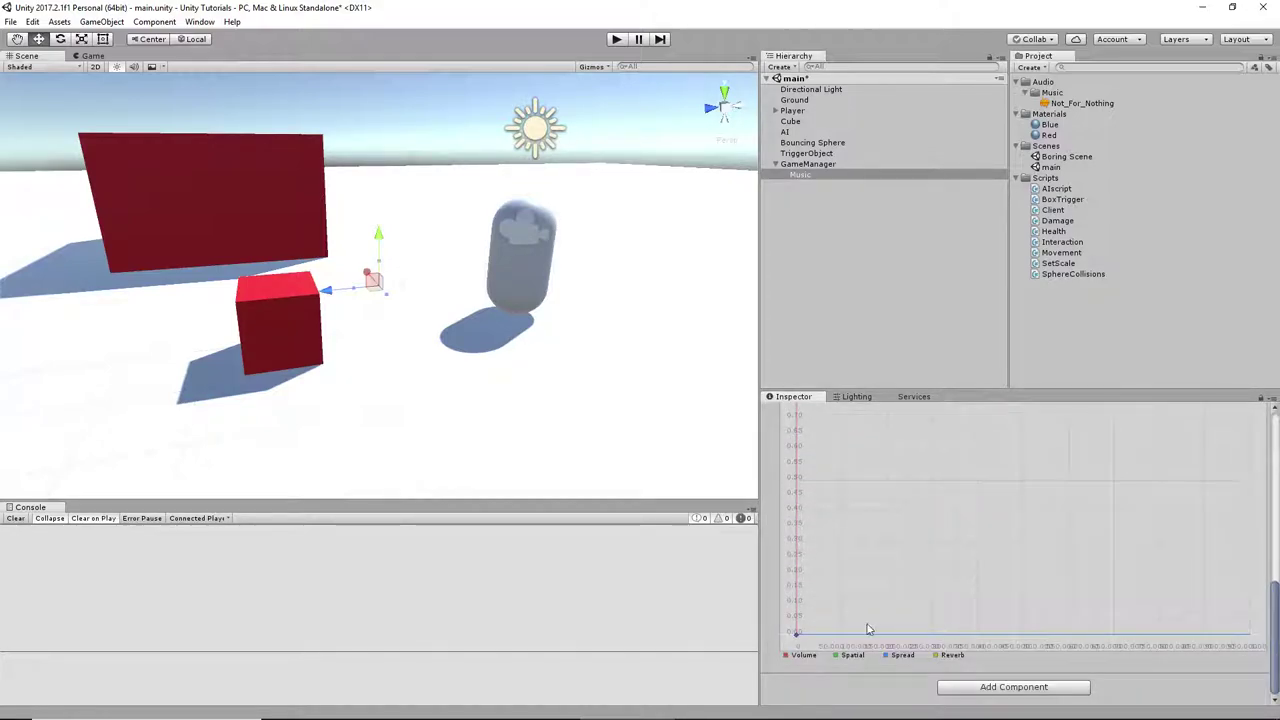
drag(797, 640, 1108, 476)
scroll(1075, 570, up, 5)
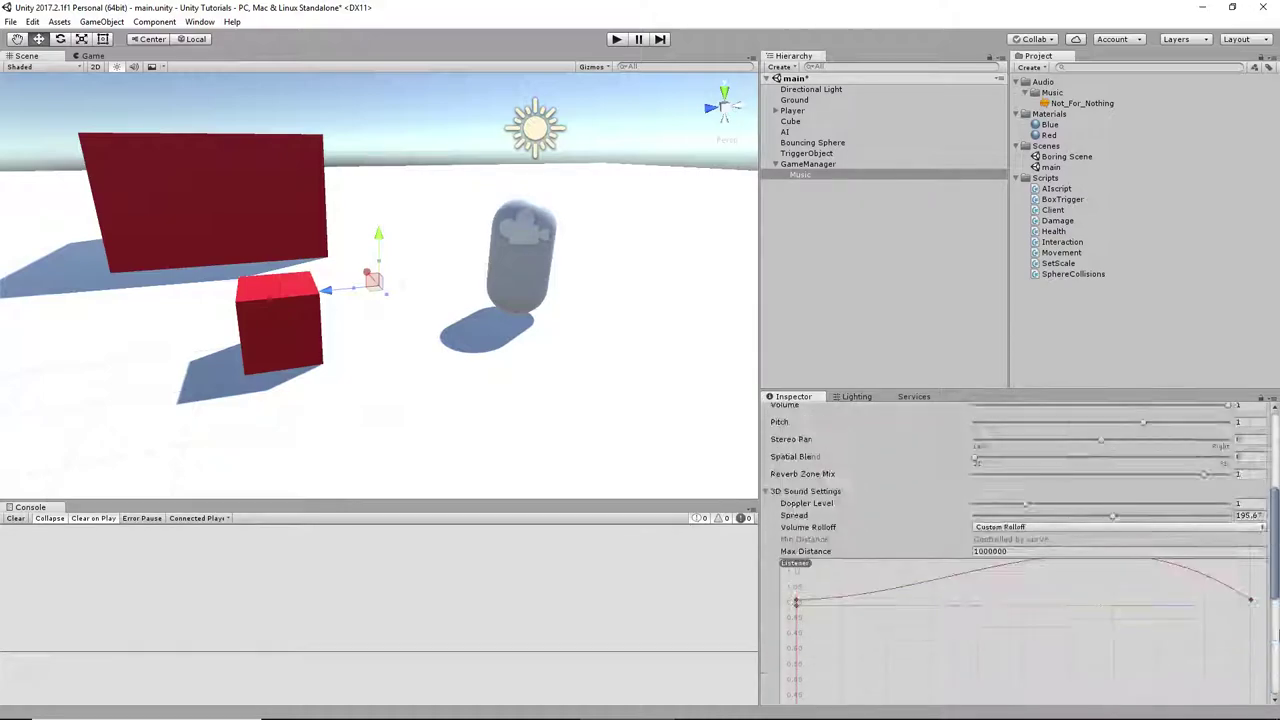
- Inspect the Logarithmic Rolloff curve at the current Max Distance, and set the Volume Rolloff to Linear Rolloff
click(1050, 528)
click(1025, 540)
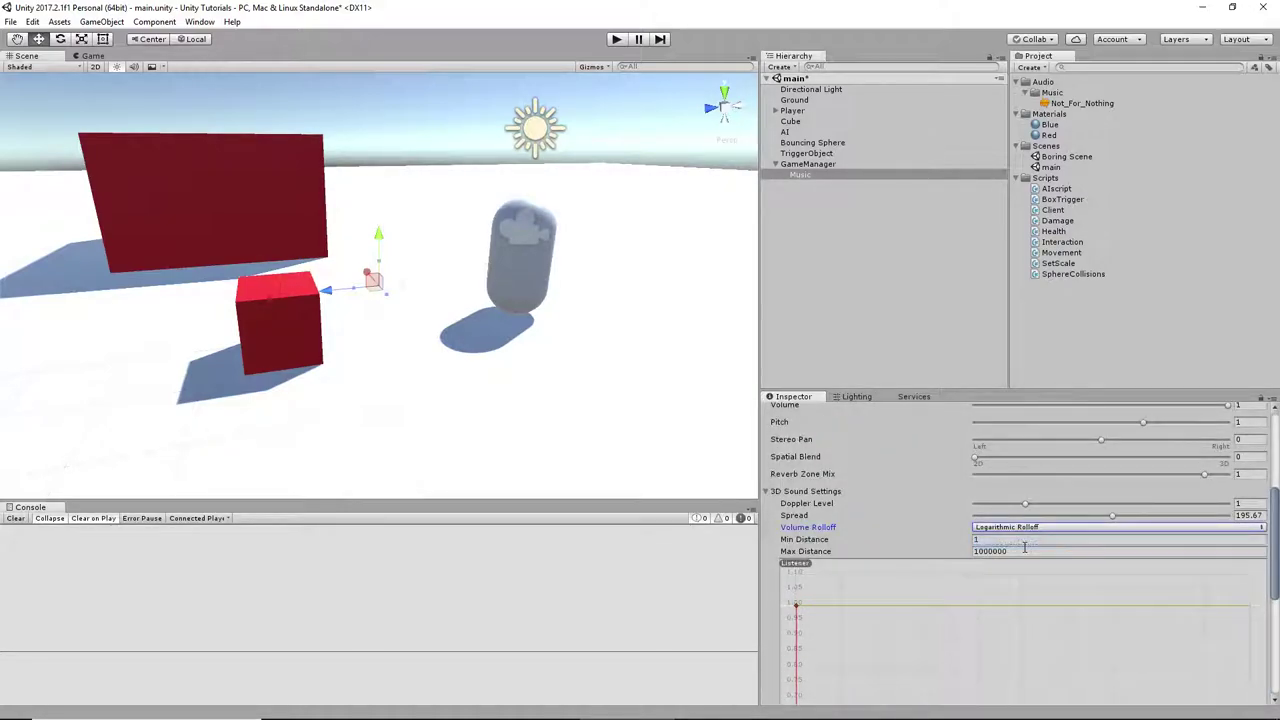
scroll(960, 595, down, 5)
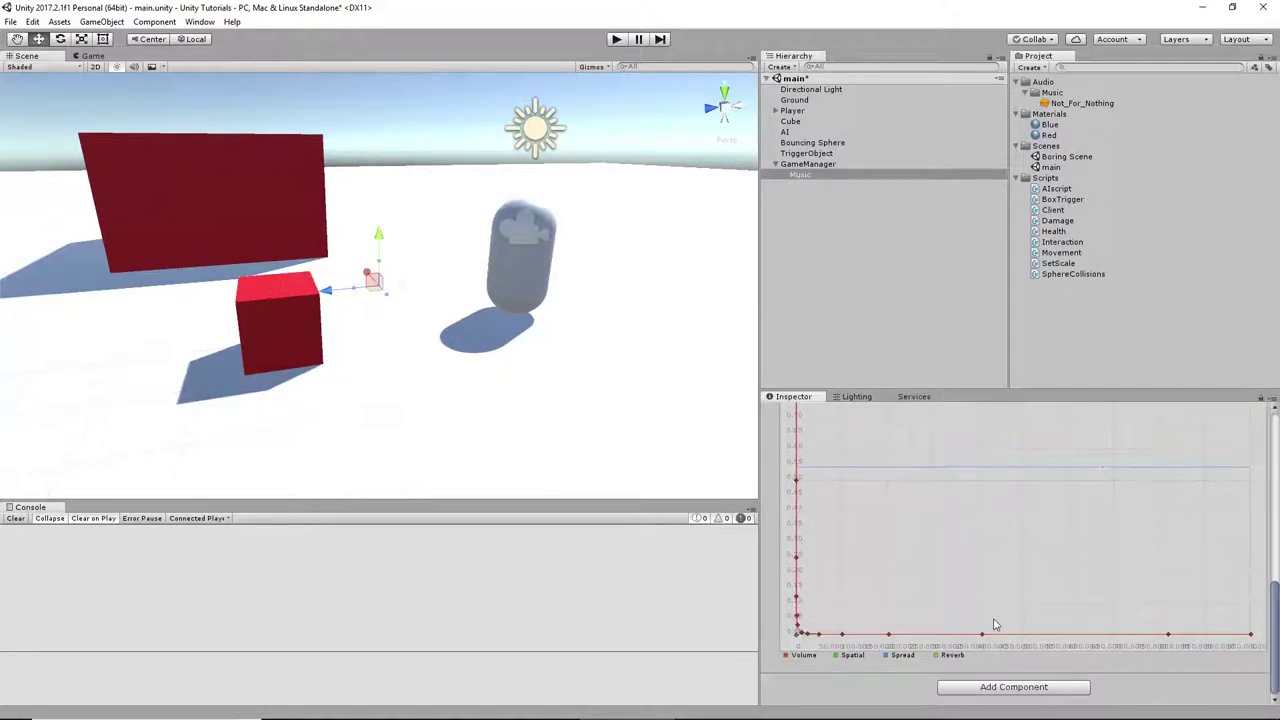
scroll(1010, 560, up, 6)
click(1015, 567)
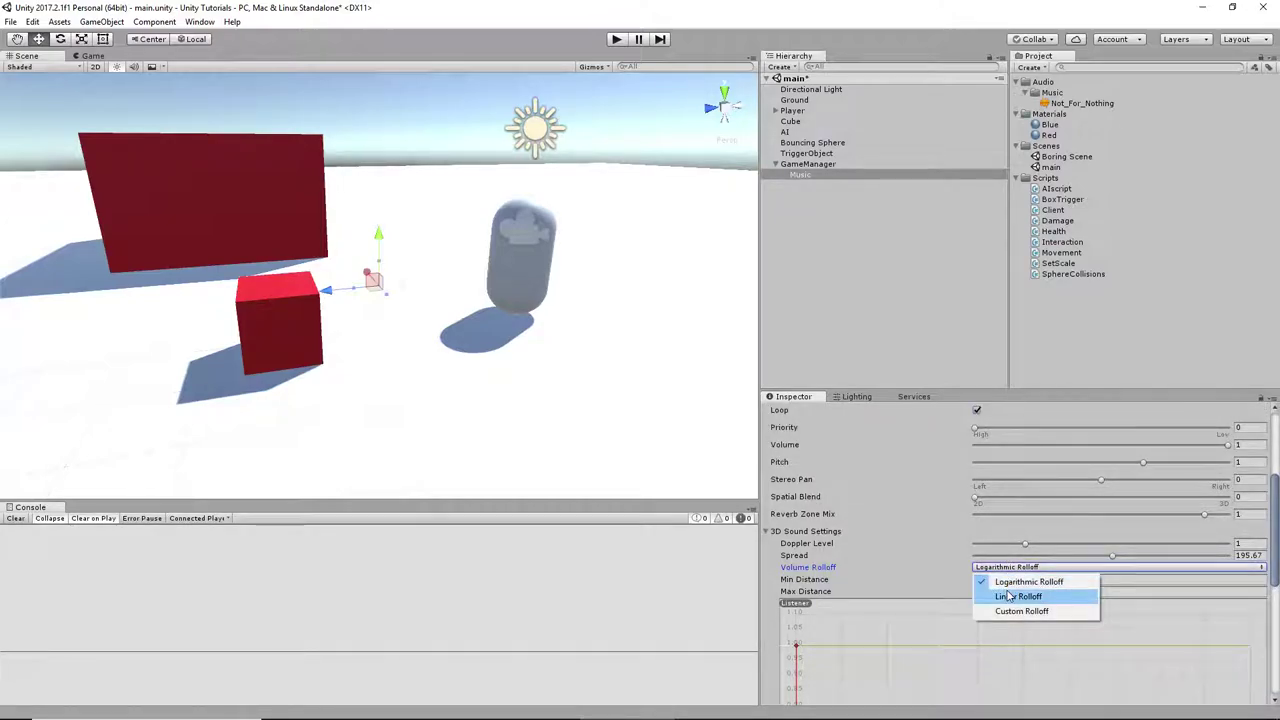
click(1020, 594)
scroll(1007, 599, down, 4)
scroll(985, 603, up, 3)
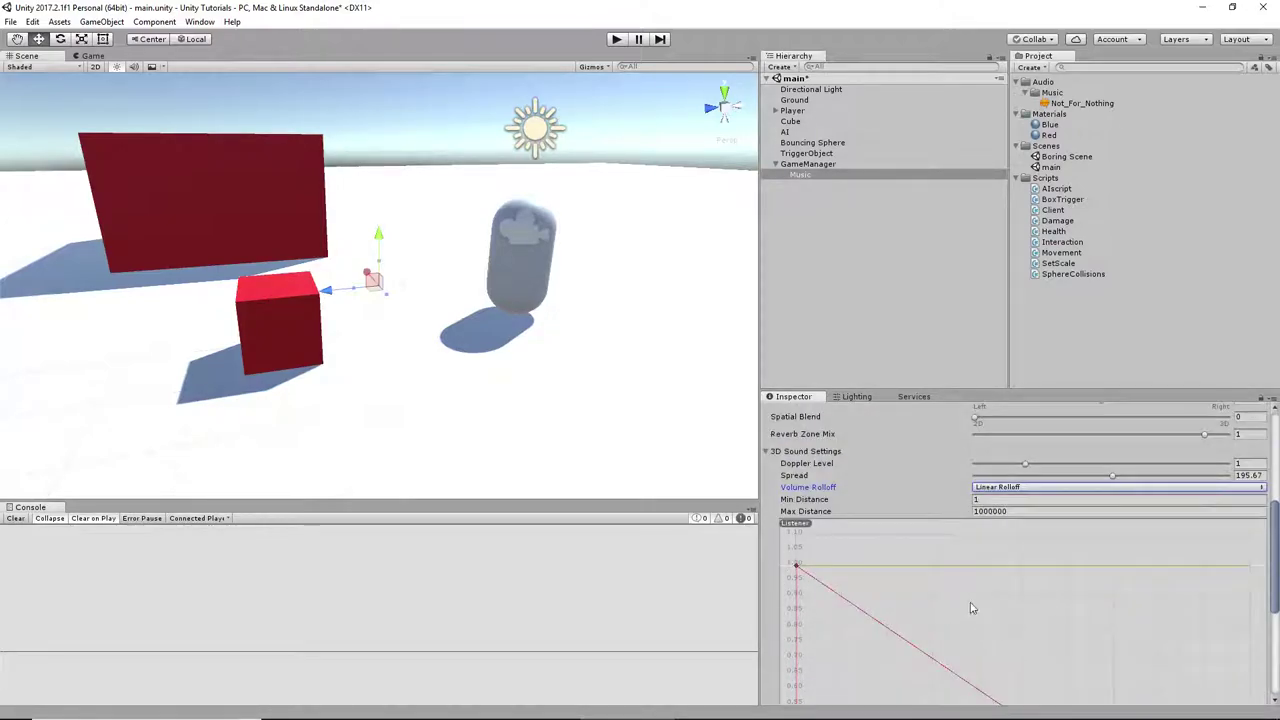
- Set the Audio Source's Min Distance to the highest value it accepts, 990099
click(986, 500)
text(1000000)
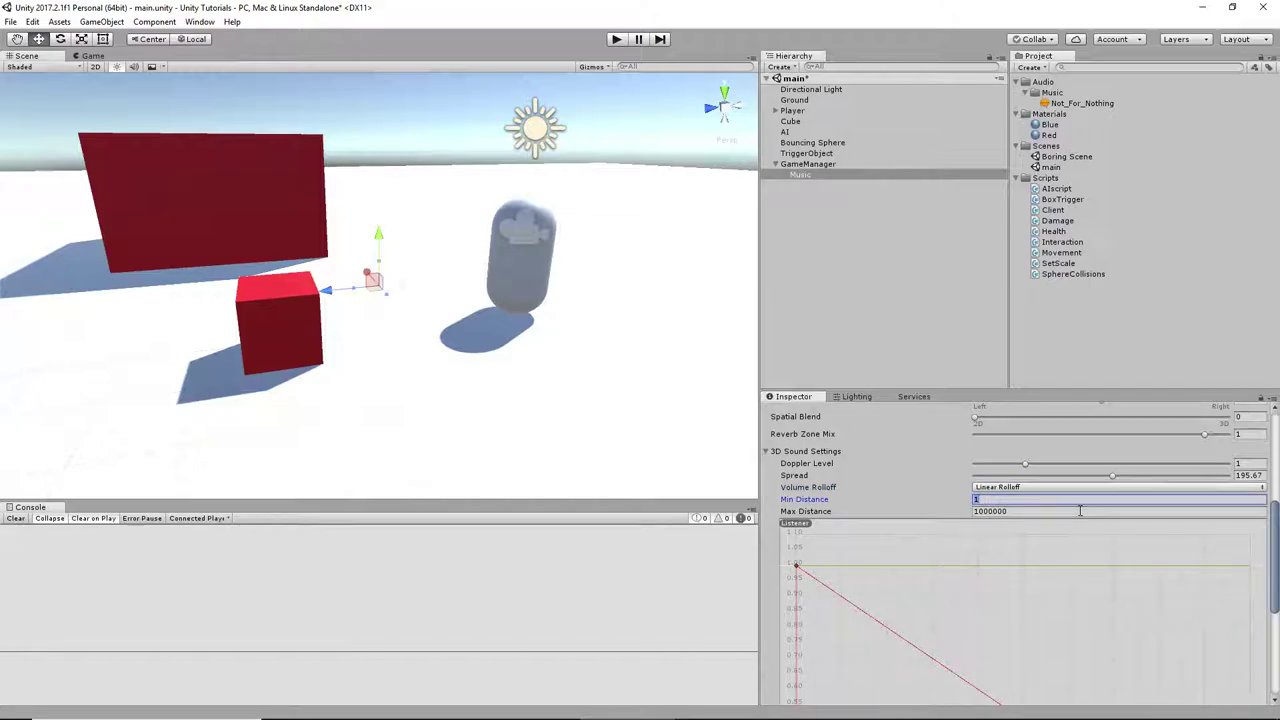
key(Return)
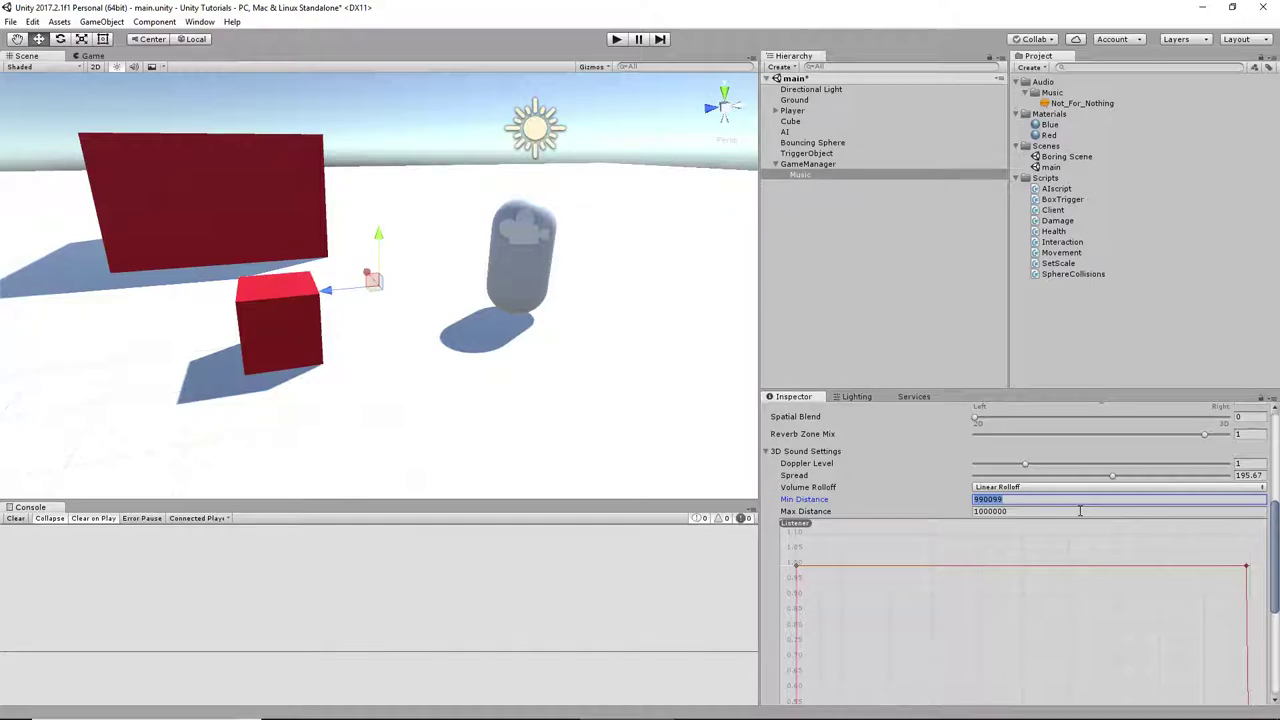
text(1000000)
key(Return)
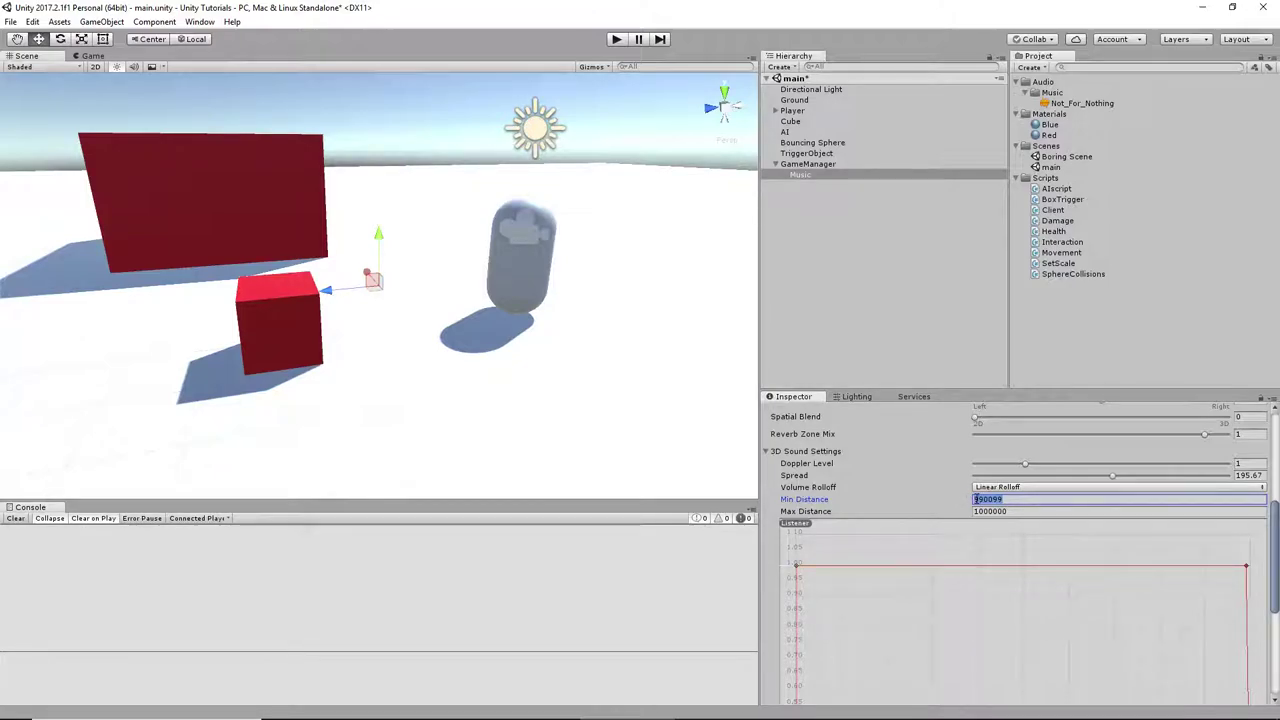
click(975, 499)
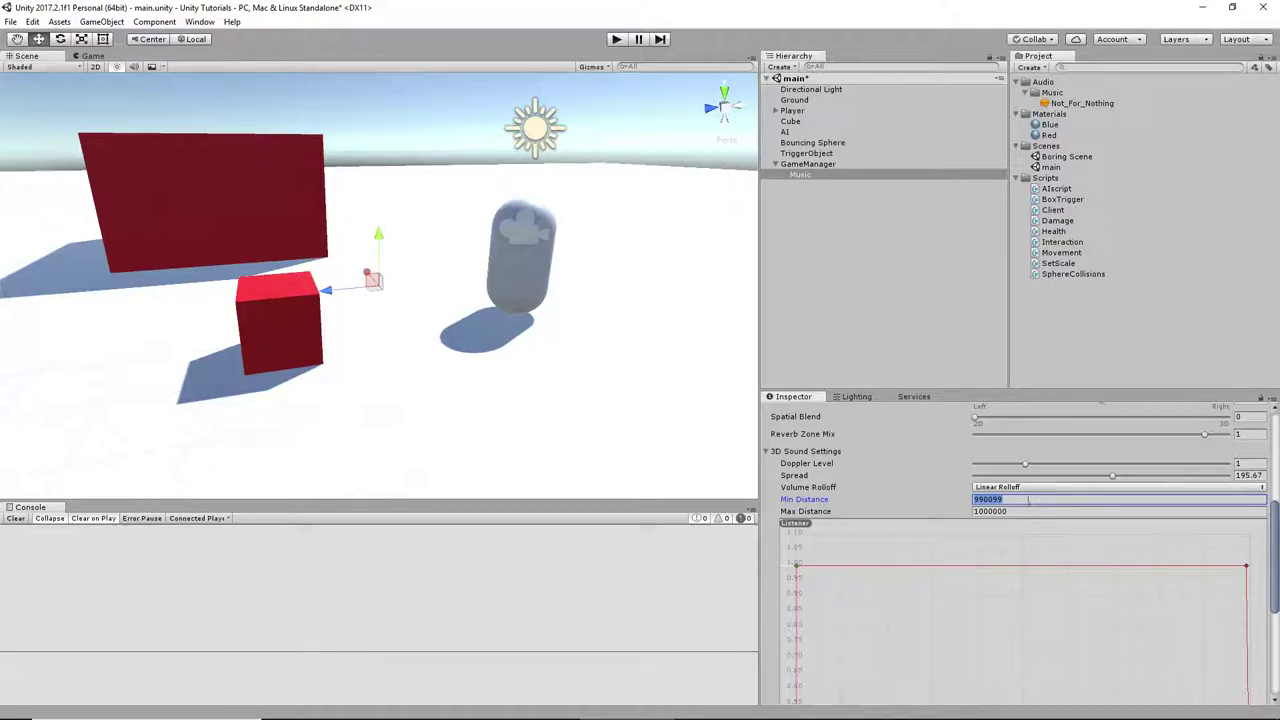
- Review the Music object's Audio Source settings, from the audio clip down to the 3D sound distance curve
scroll(937, 557, up, 5)
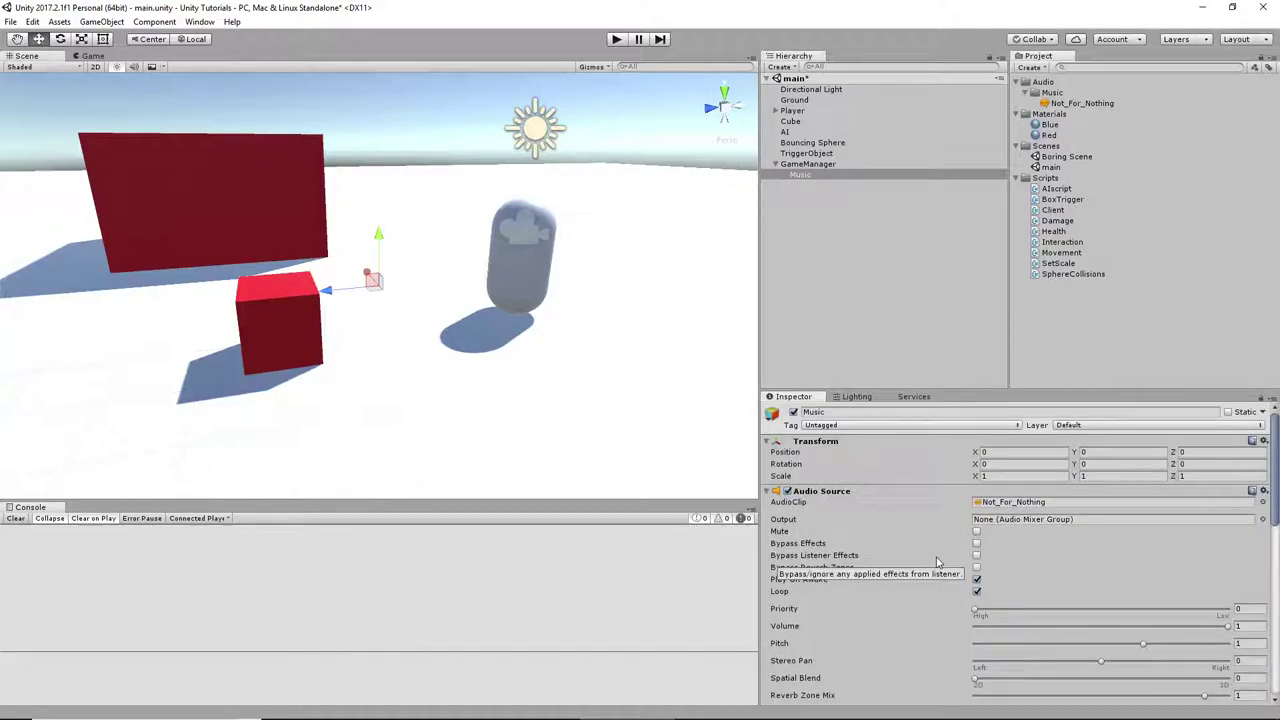
scroll(937, 562, down, 5)
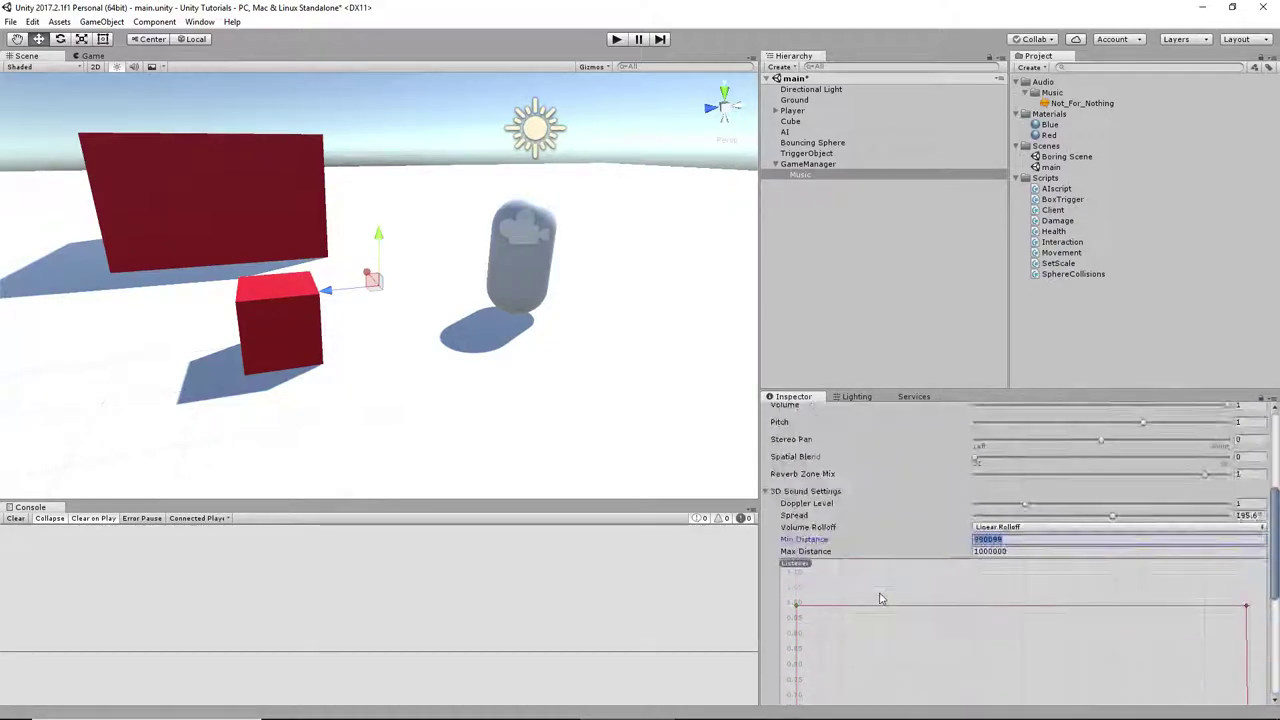
scroll(880, 598, up, 5)
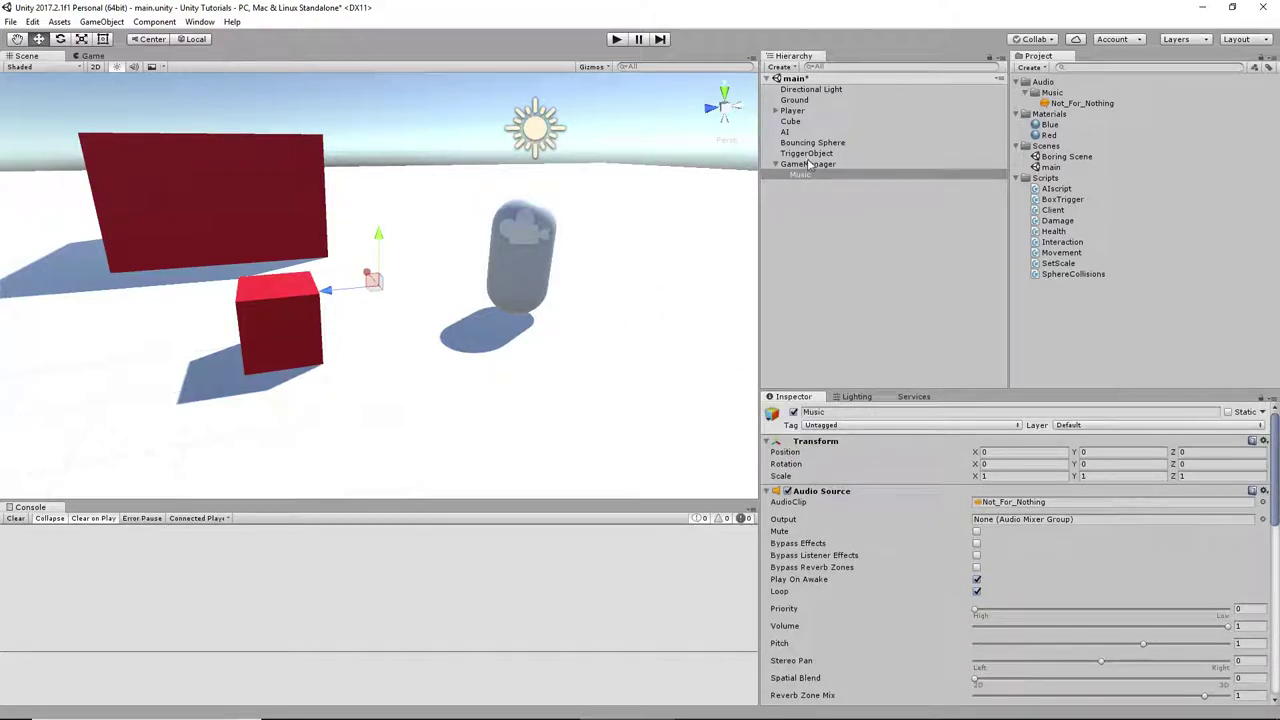
scroll(857, 569, down, 6)
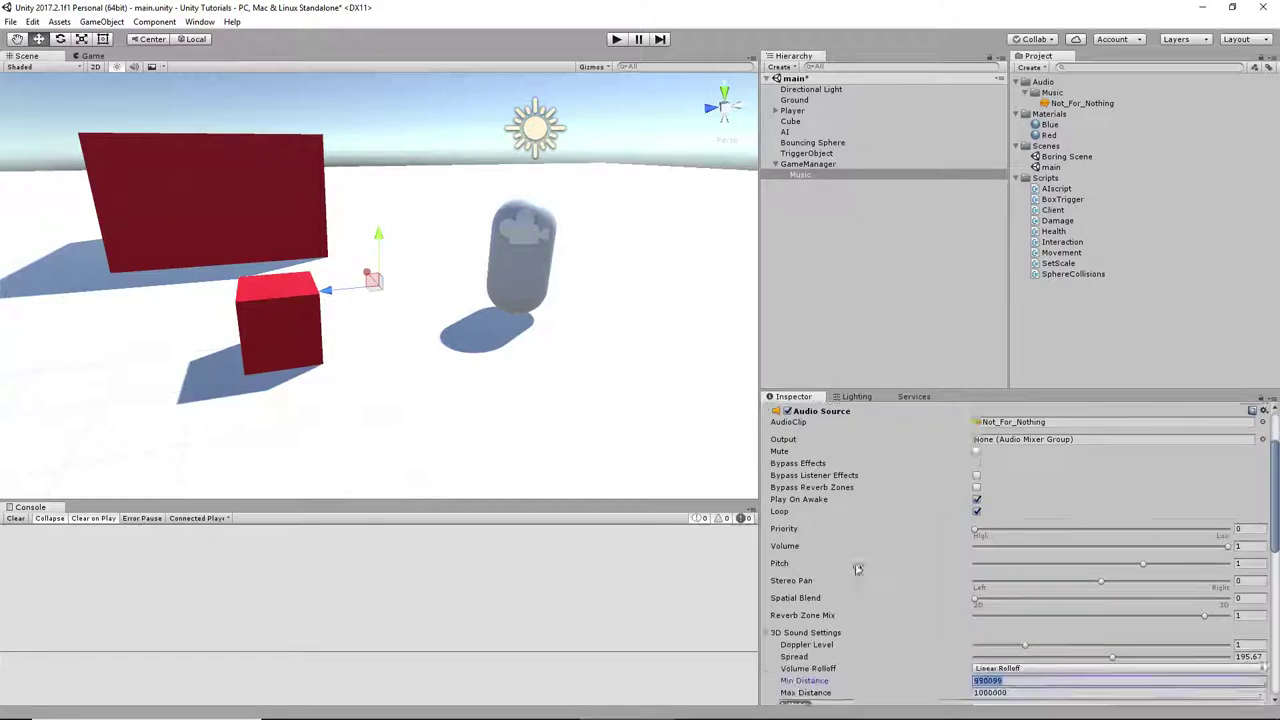
scroll(957, 470, up, 2)
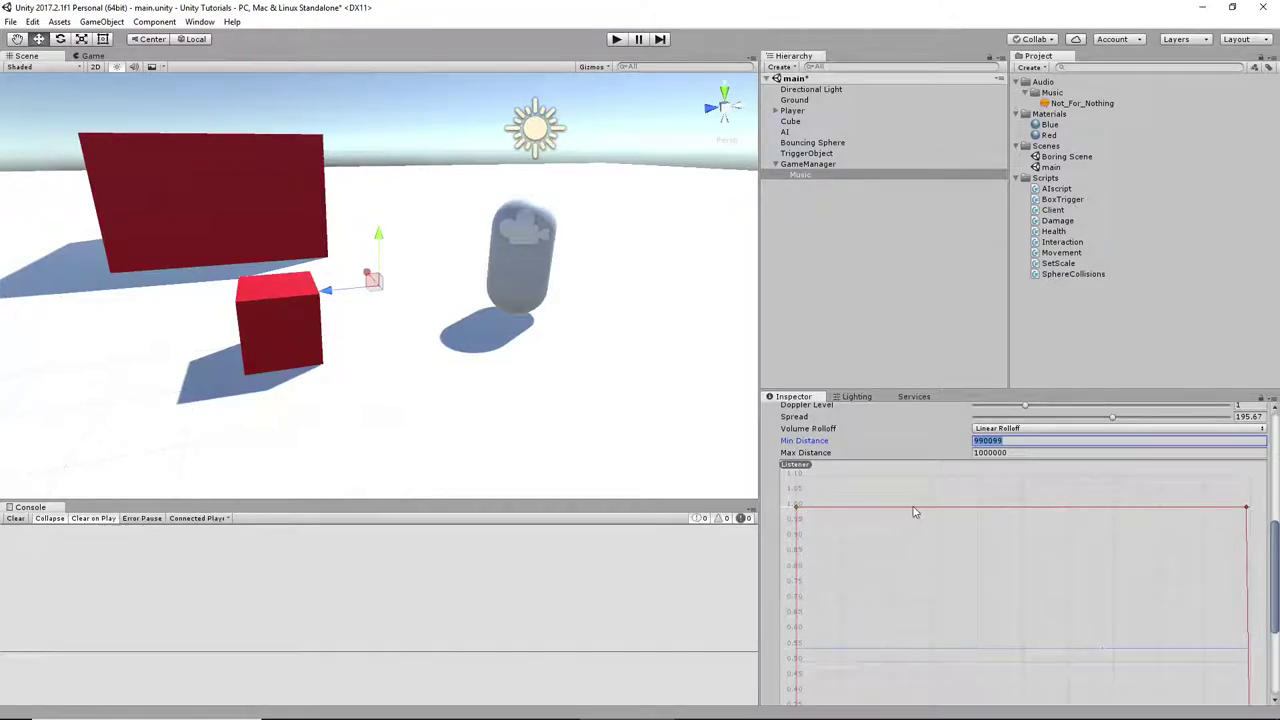
scroll(935, 550, up, 10)
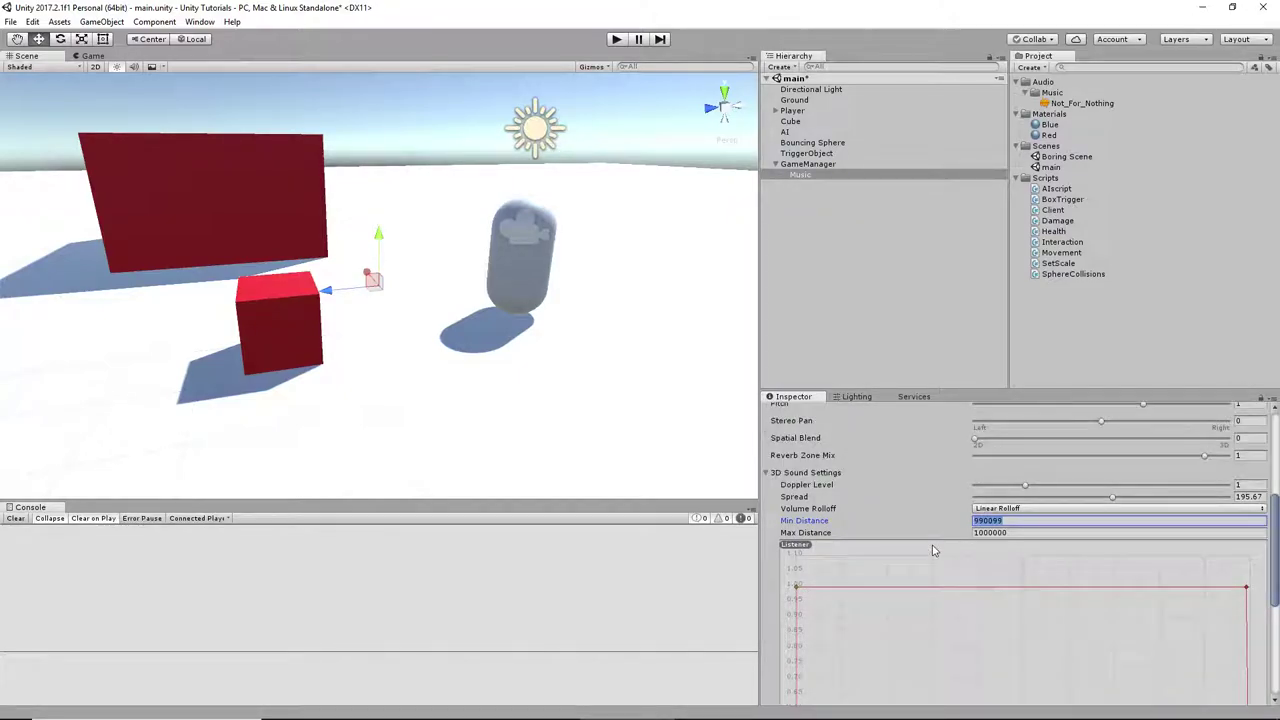
scroll(1000, 565, down, 10)
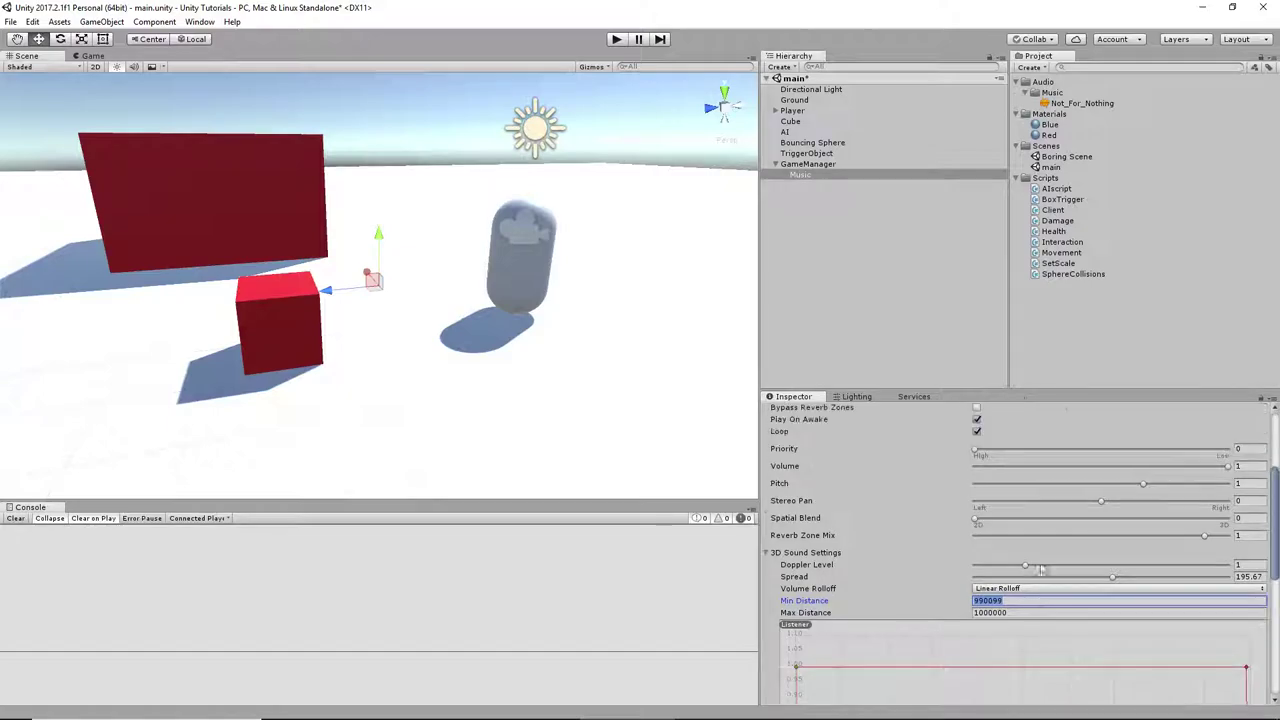
scroll(937, 561, up, 12)
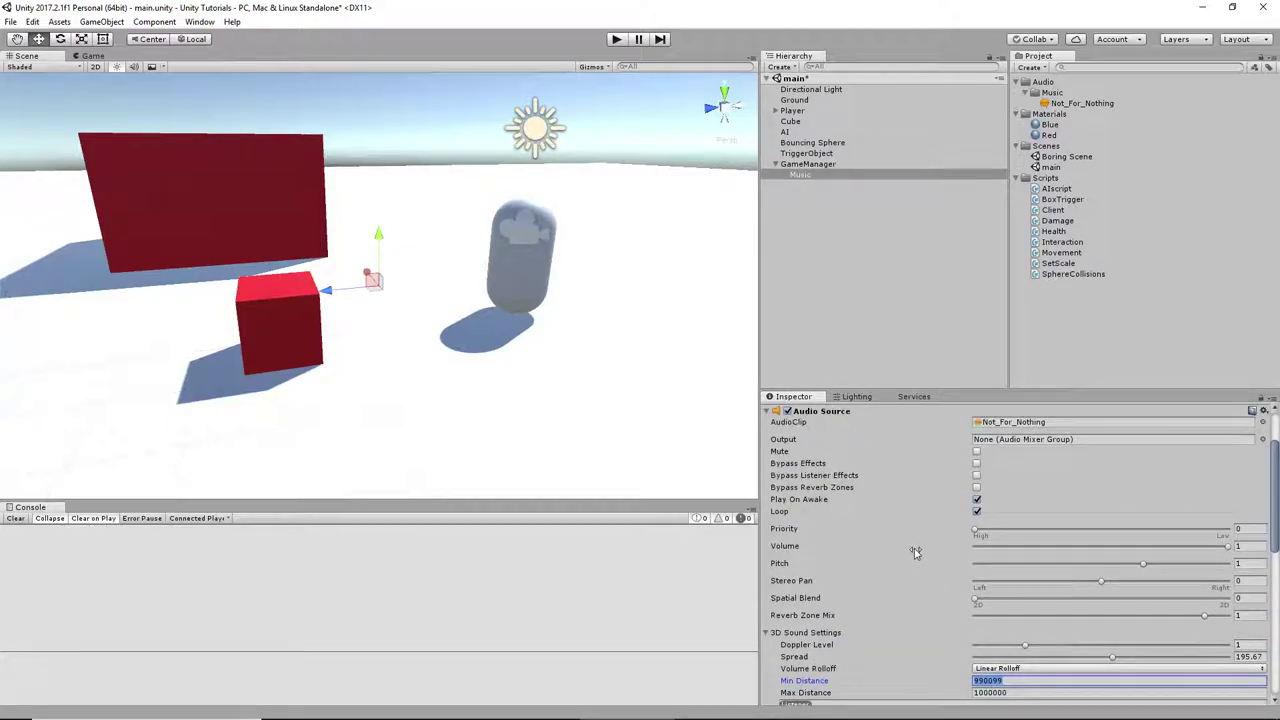
- Set the Audio Source's Volume to 0.6 and play the scene to test the background music
click(1240, 547)
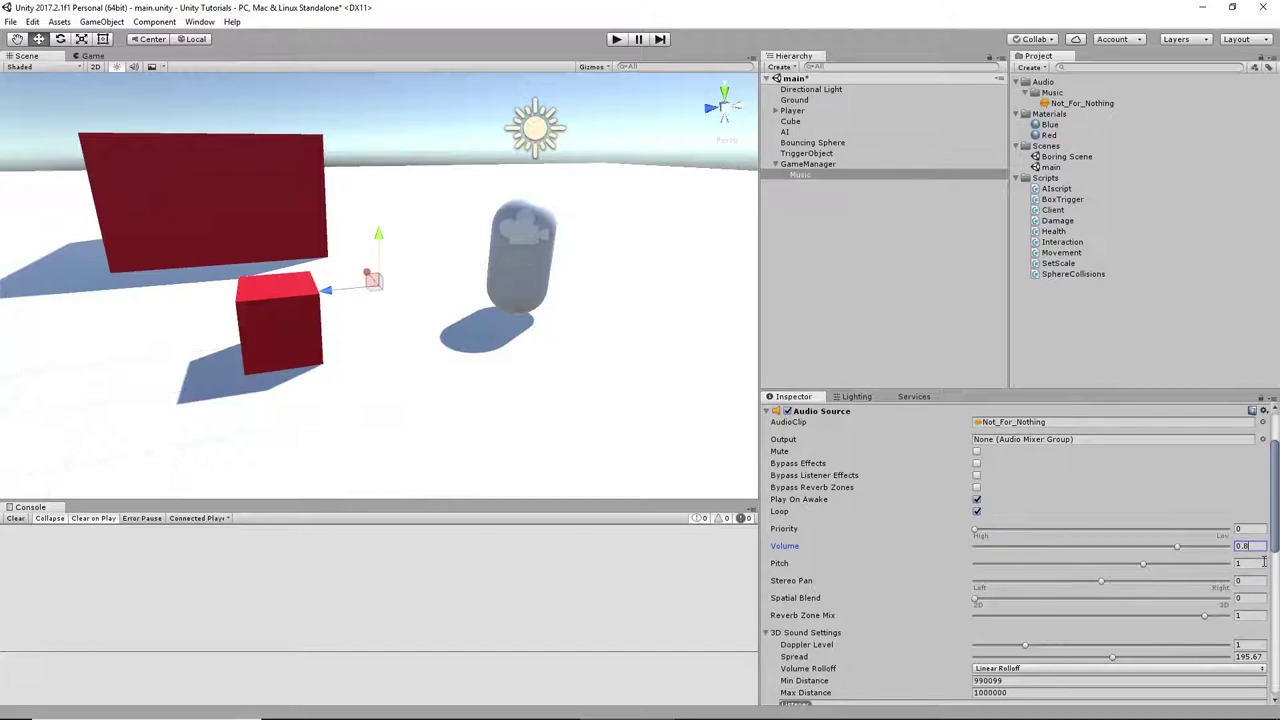
key(Return)
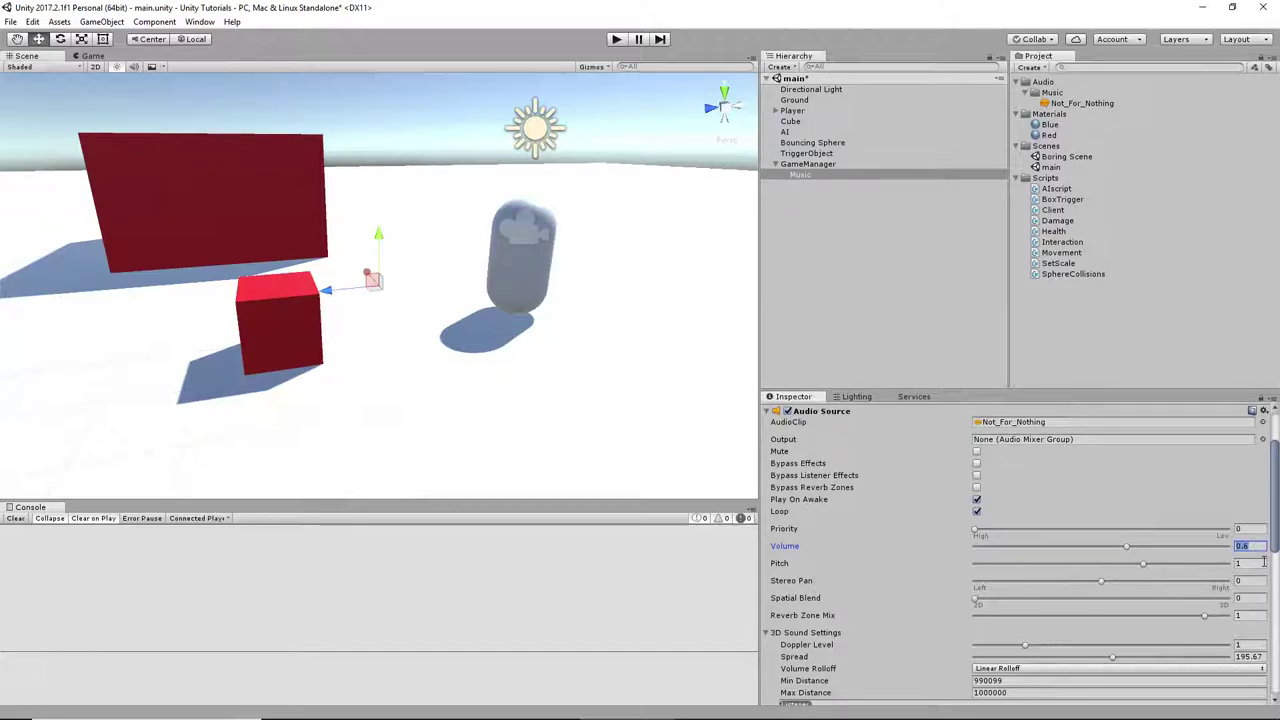
click(617, 40)
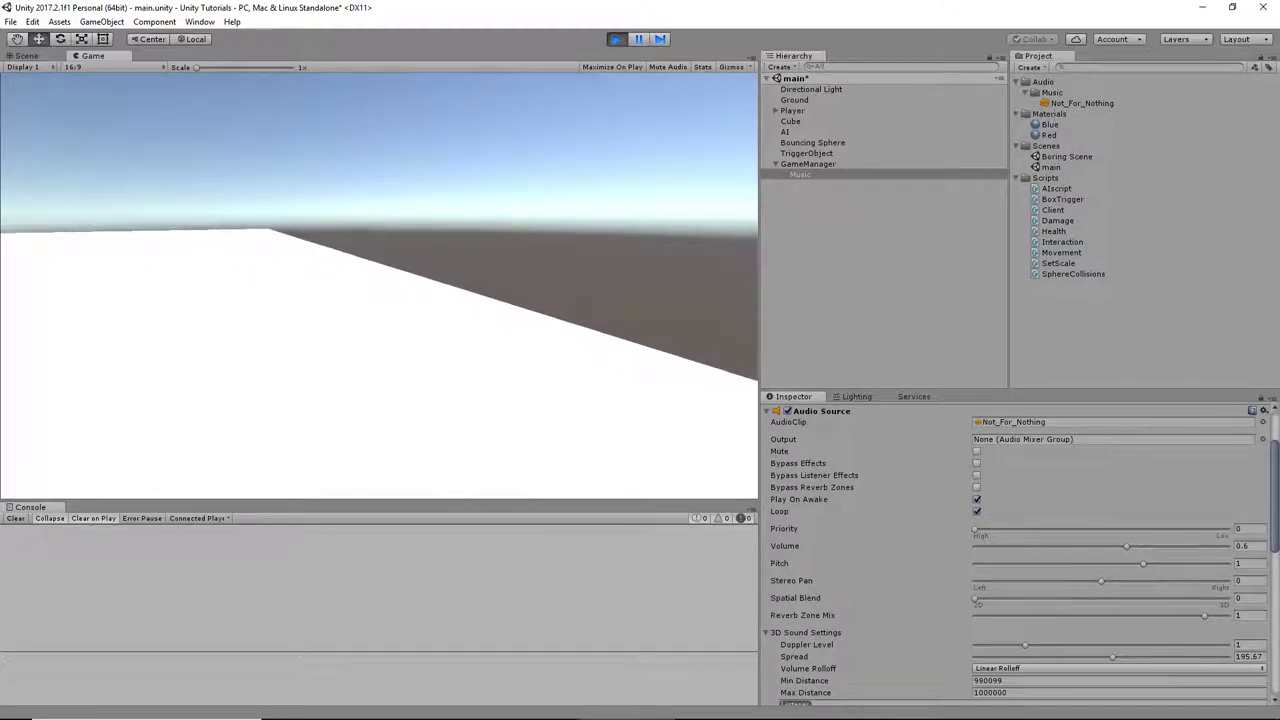
scroll(1035, 480, up, 1)
scroll(1161, 531, down, 4)
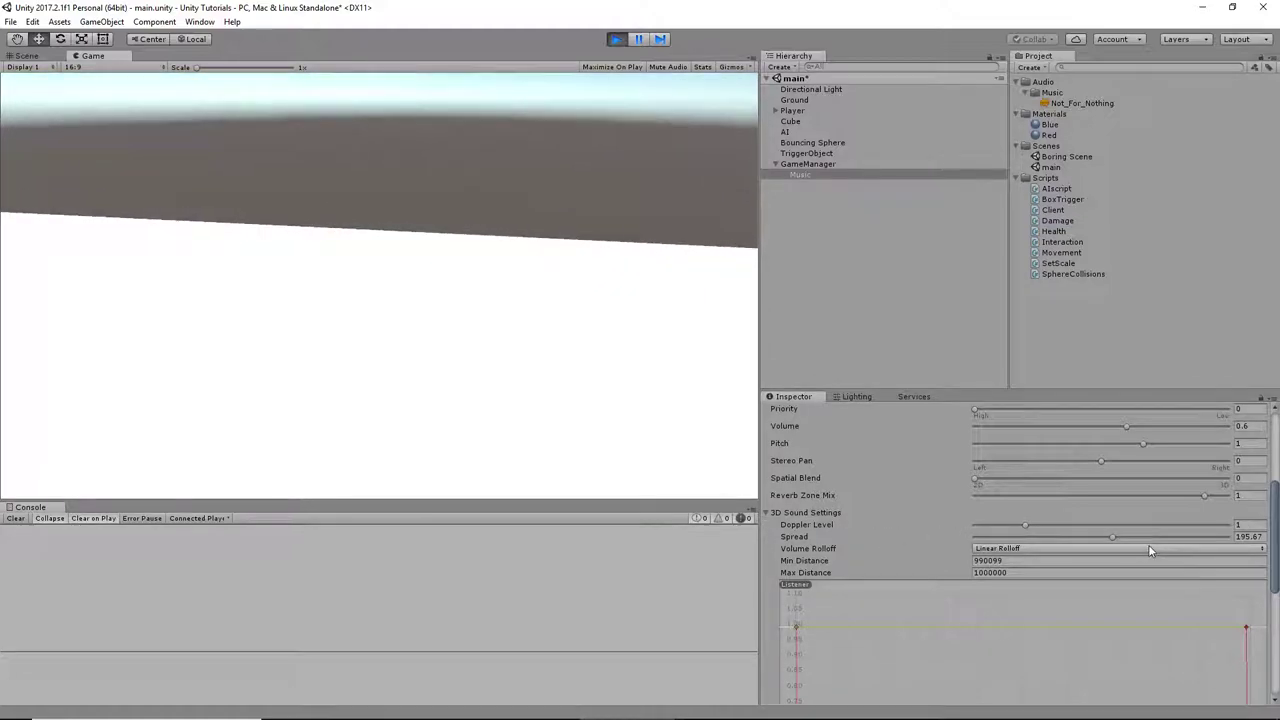
- Lower the Music object's Audio Source Volume to 0.4 while the scene is playing
scroll(1116, 545, up, 2)
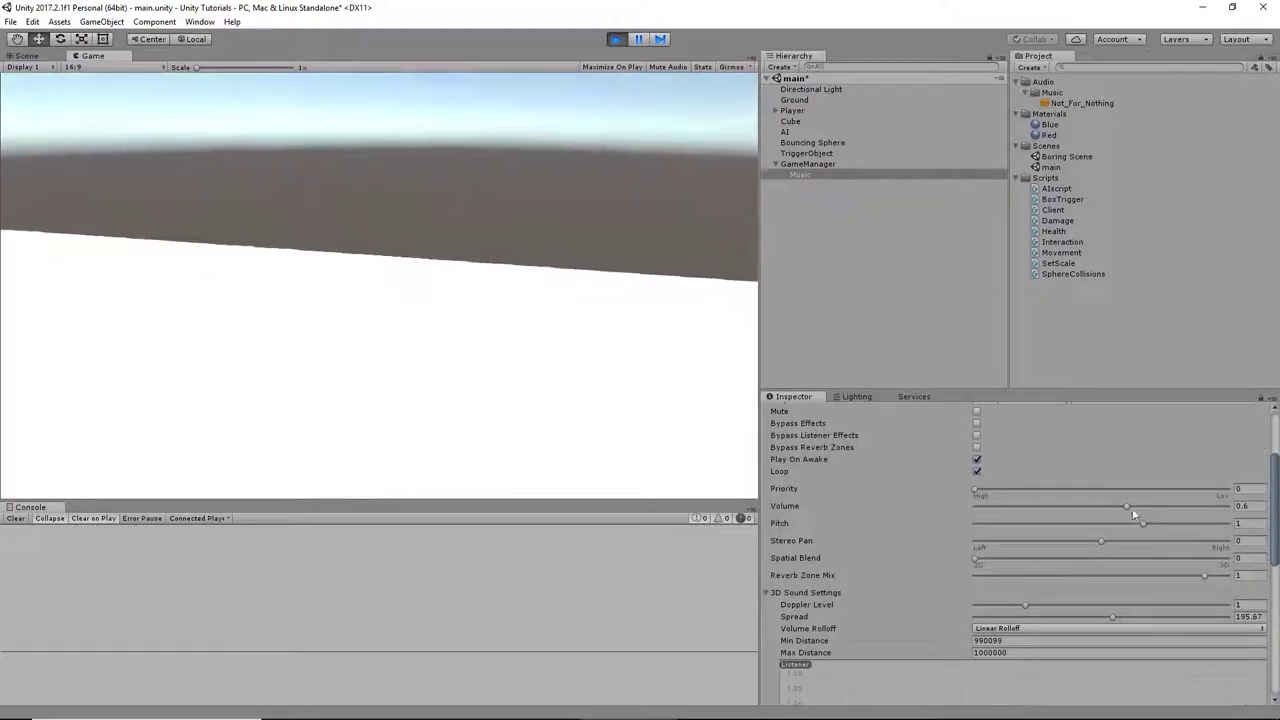
drag(1126, 507, 1040, 515)
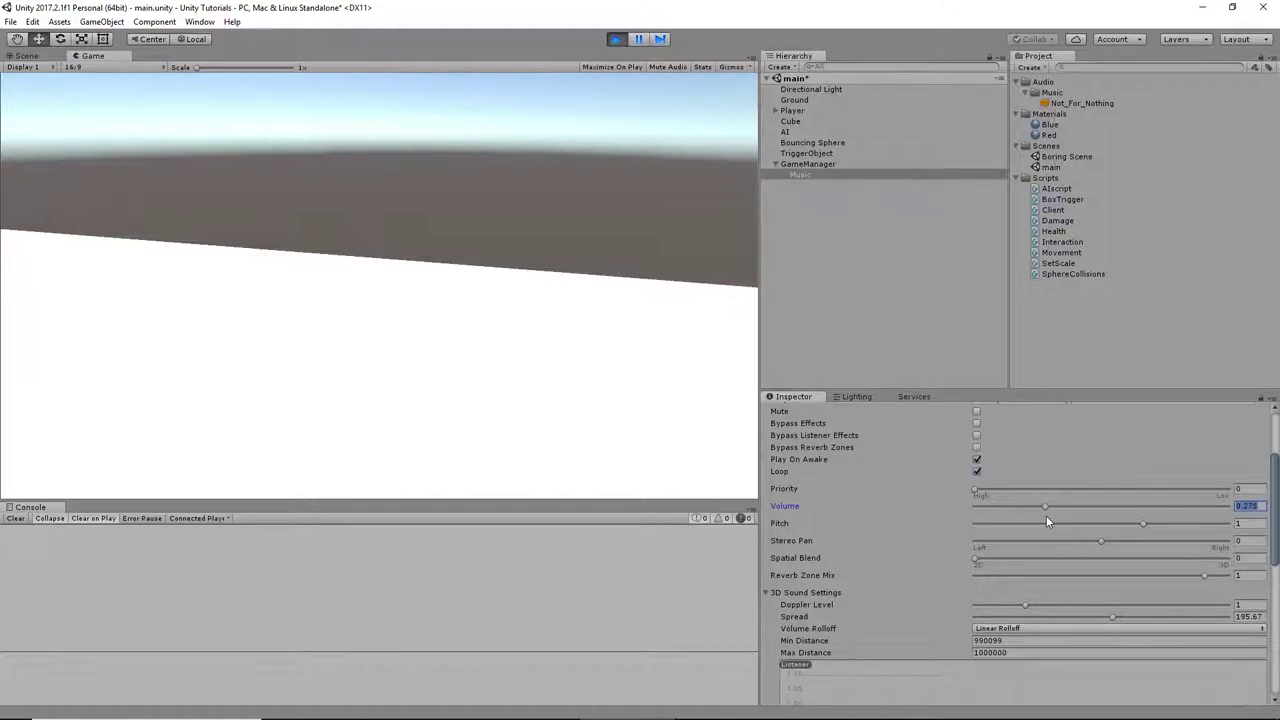
text(0.4)
scroll(1205, 548, down, 4)
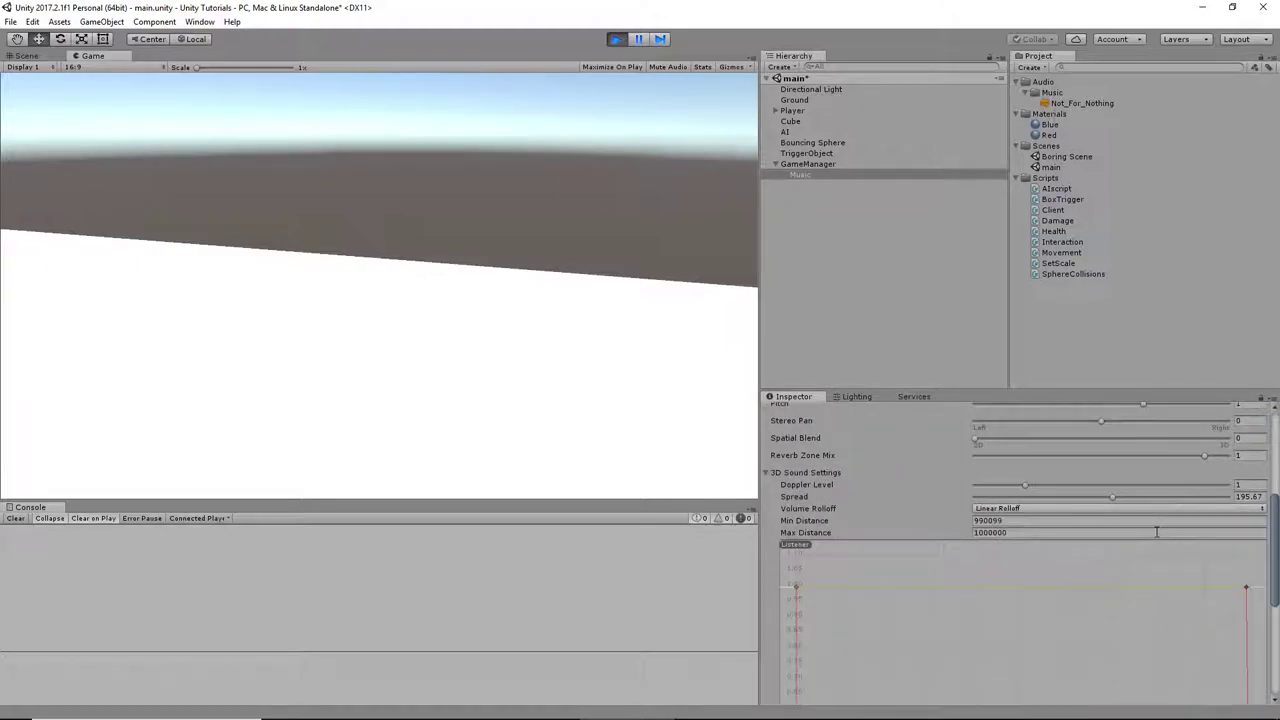
scroll(1185, 516, up, 4)
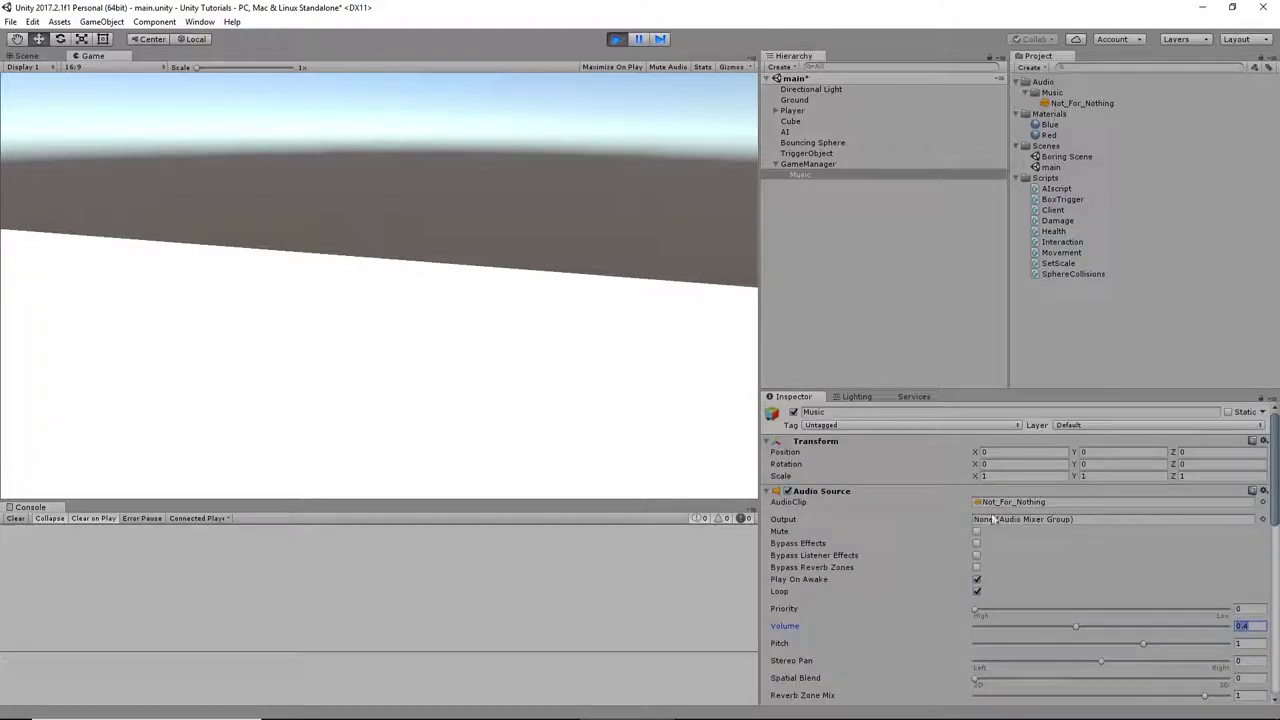
- Copy the Audio Source component during play, stop the scene, and paste the copied values onto the Music object's Audio Source
scroll(1003, 567, down, 2)
scroll(1150, 545, up, 3)
click(1263, 491)
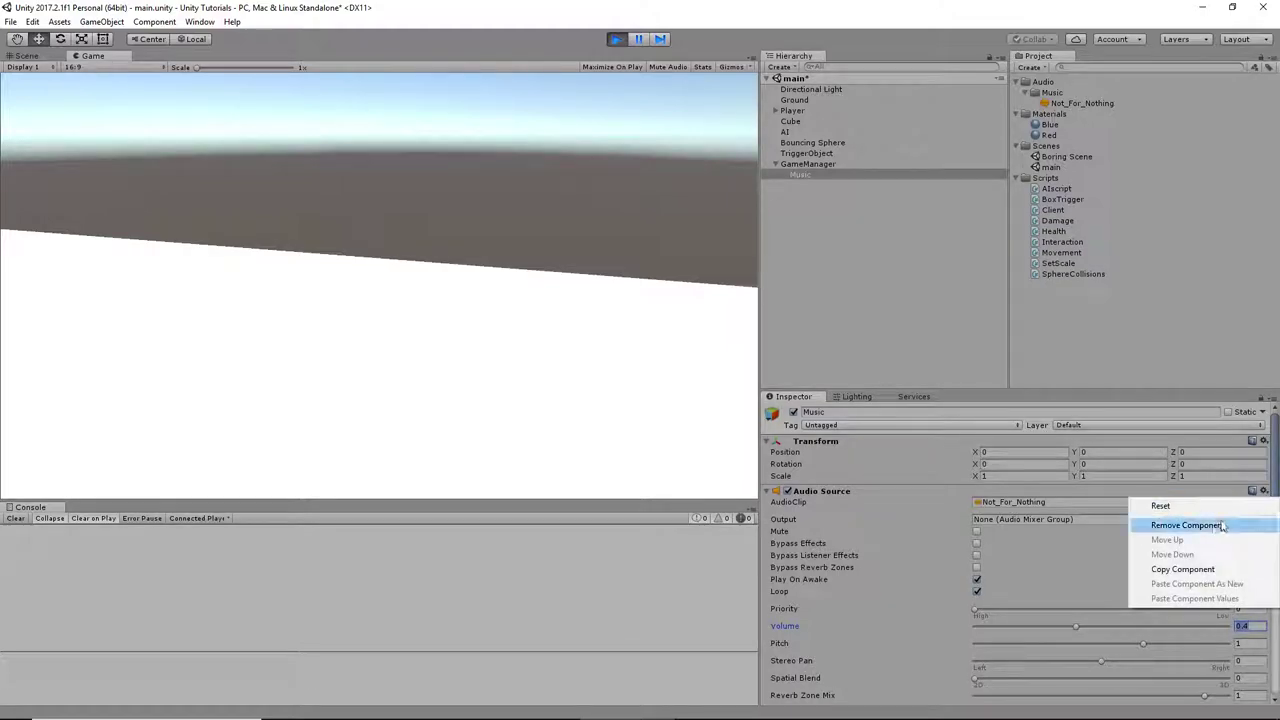
click(1198, 570)
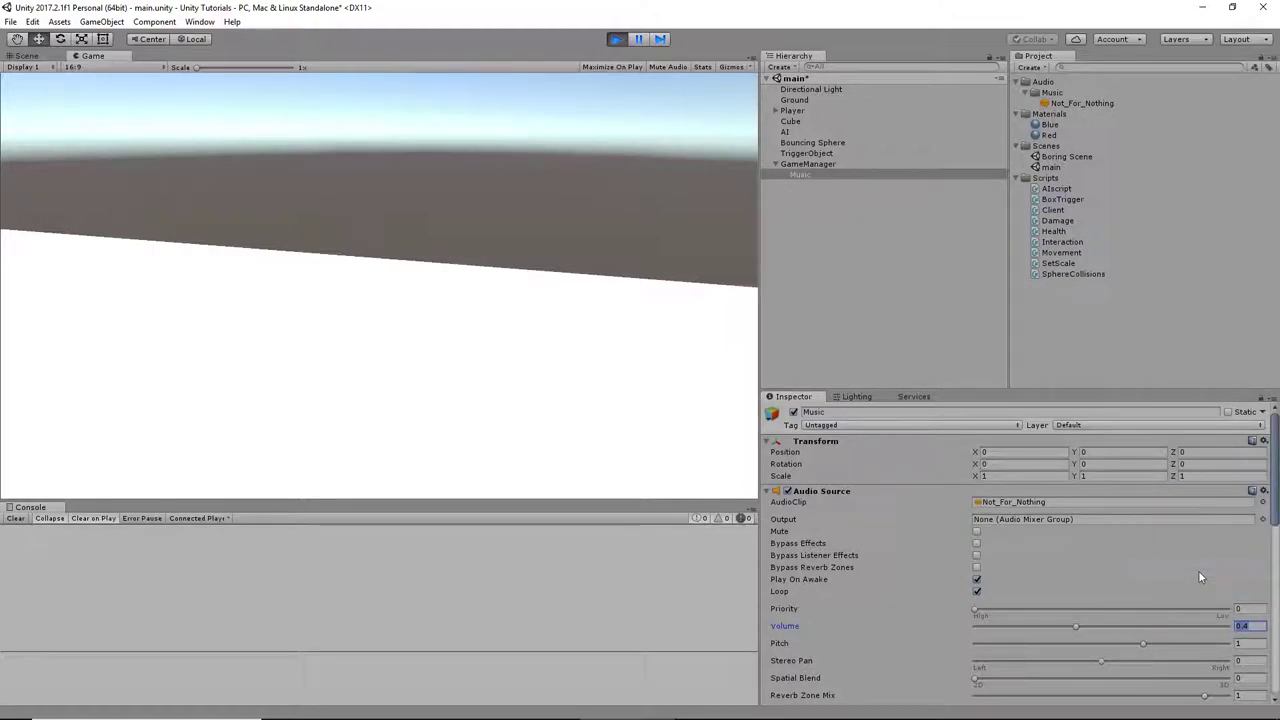
click(614, 40)
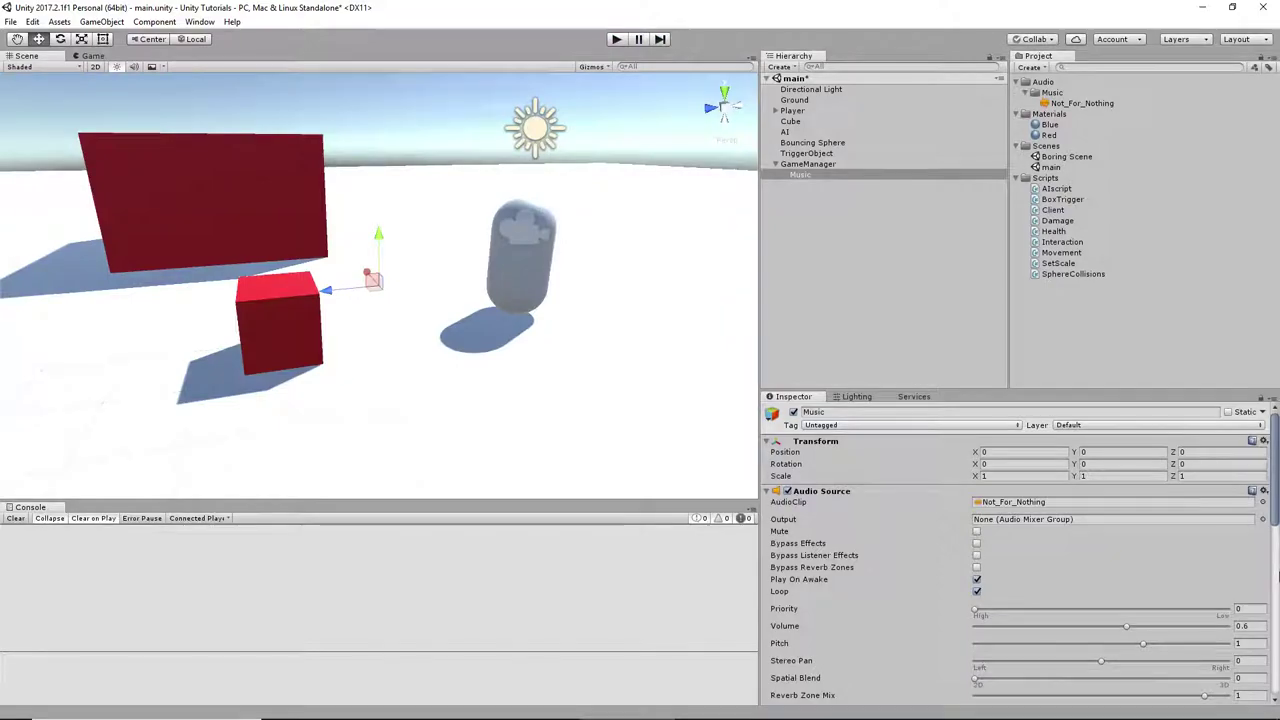
click(1263, 491)
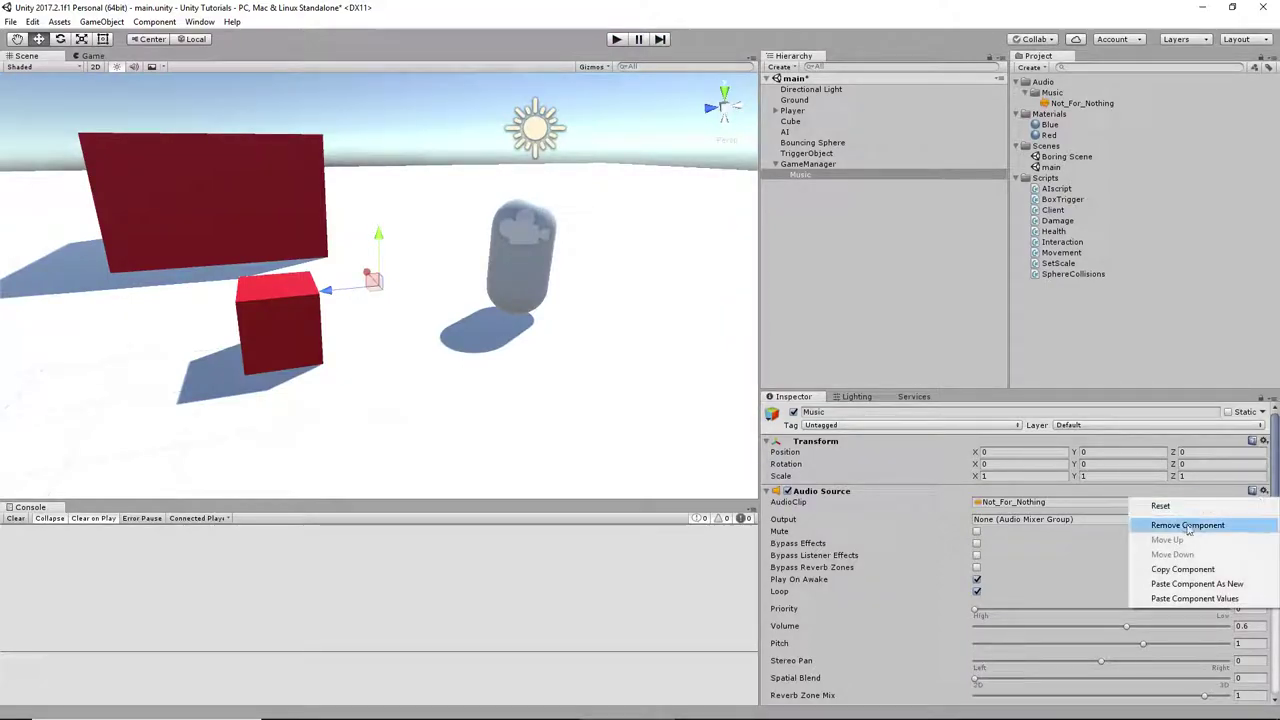
click(1178, 598)
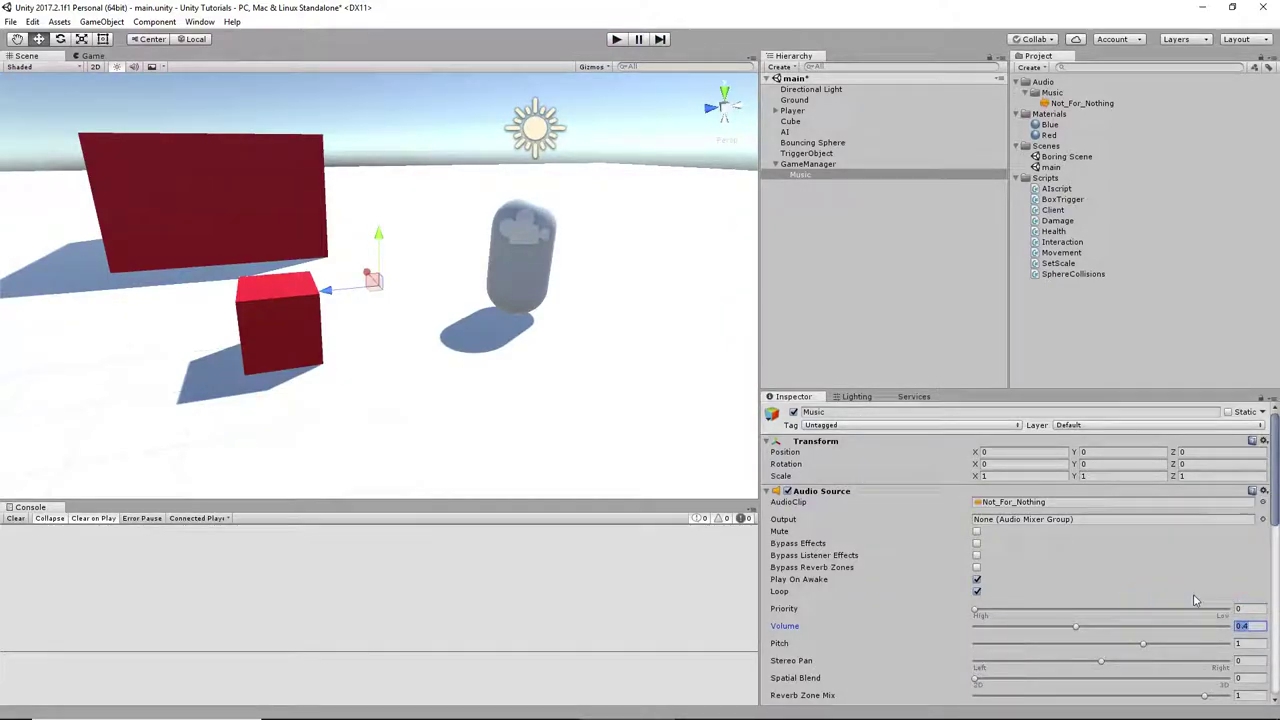
- Reselect the Music object under GameManager and review its Audio Source settings, from the audio clip down to the 3D sound settings
scroll(1250, 507, down, 5)
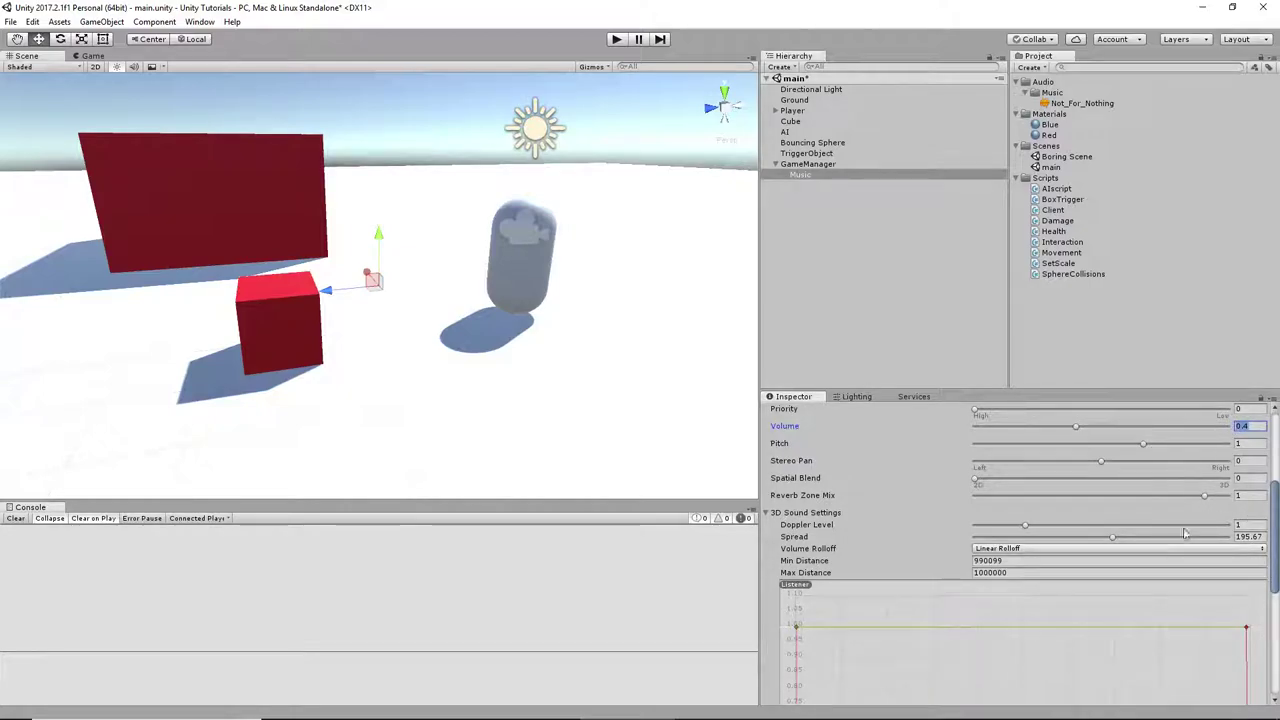
scroll(1146, 551, down, 5)
scroll(1150, 584, up, 10)
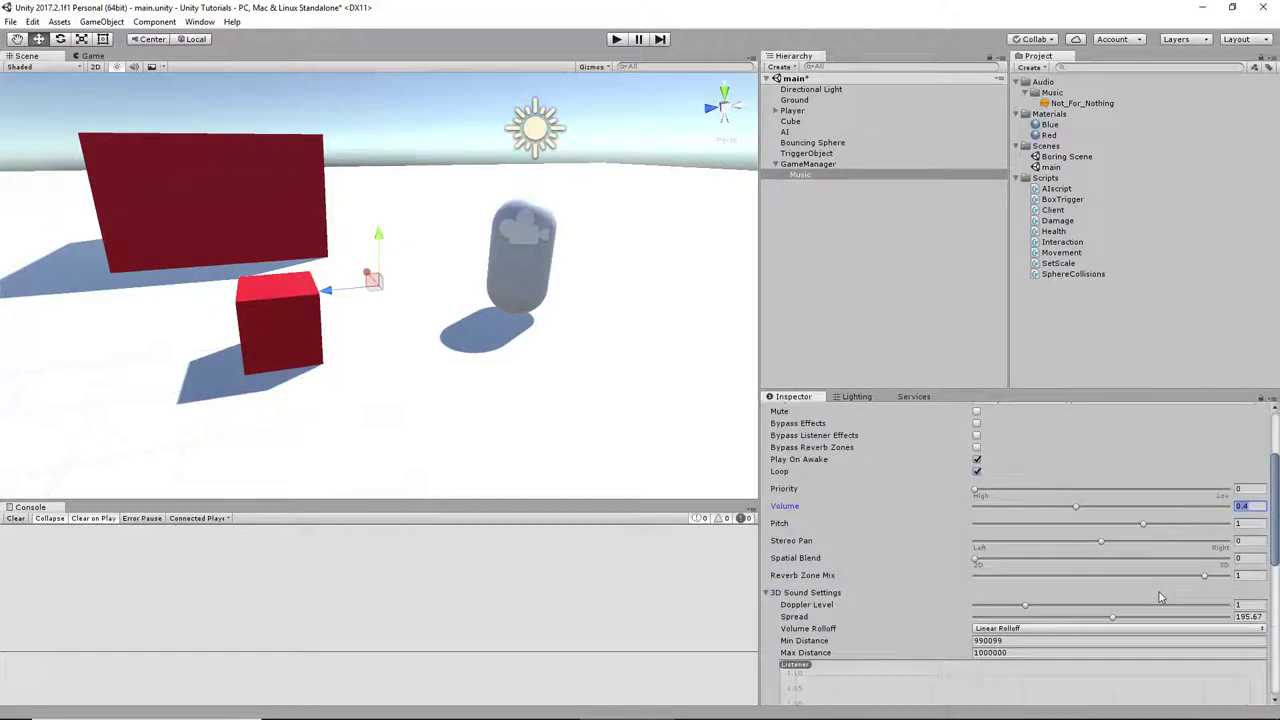
click(784, 320)
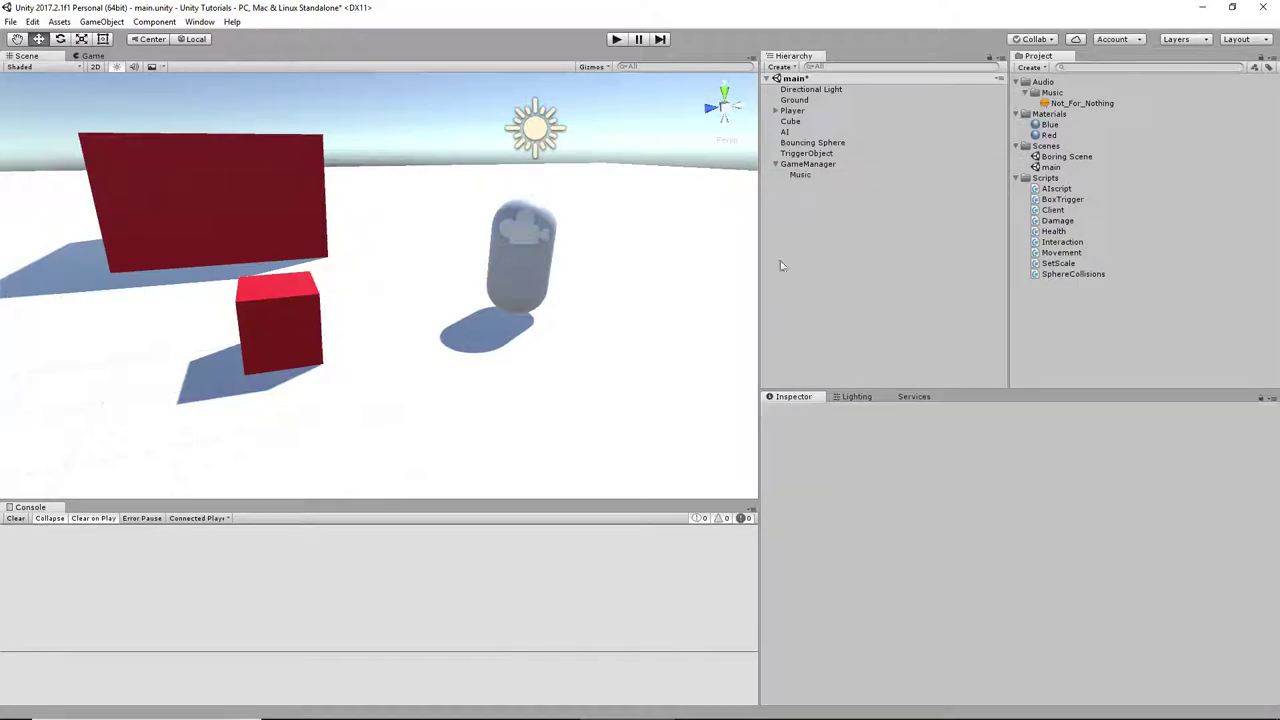
click(776, 164)
click(800, 175)
scroll(1010, 610, down, 5)
scroll(1010, 610, up, 5)
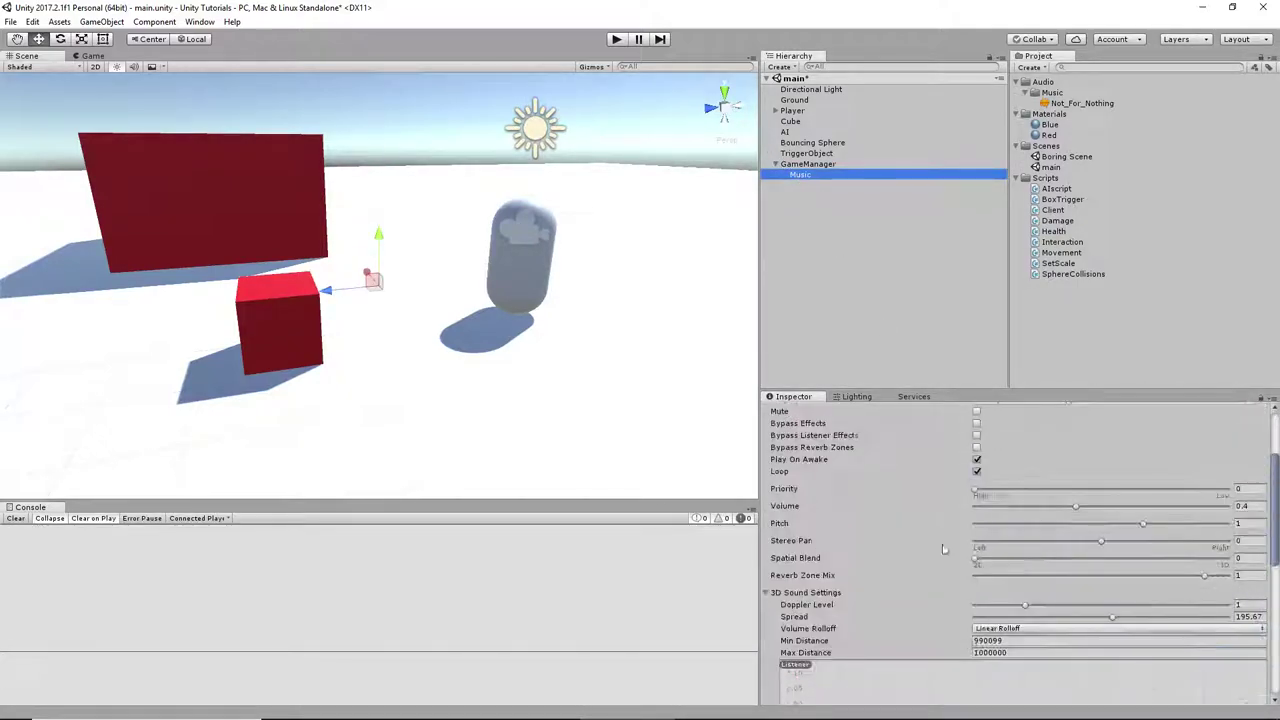
click(787, 491)
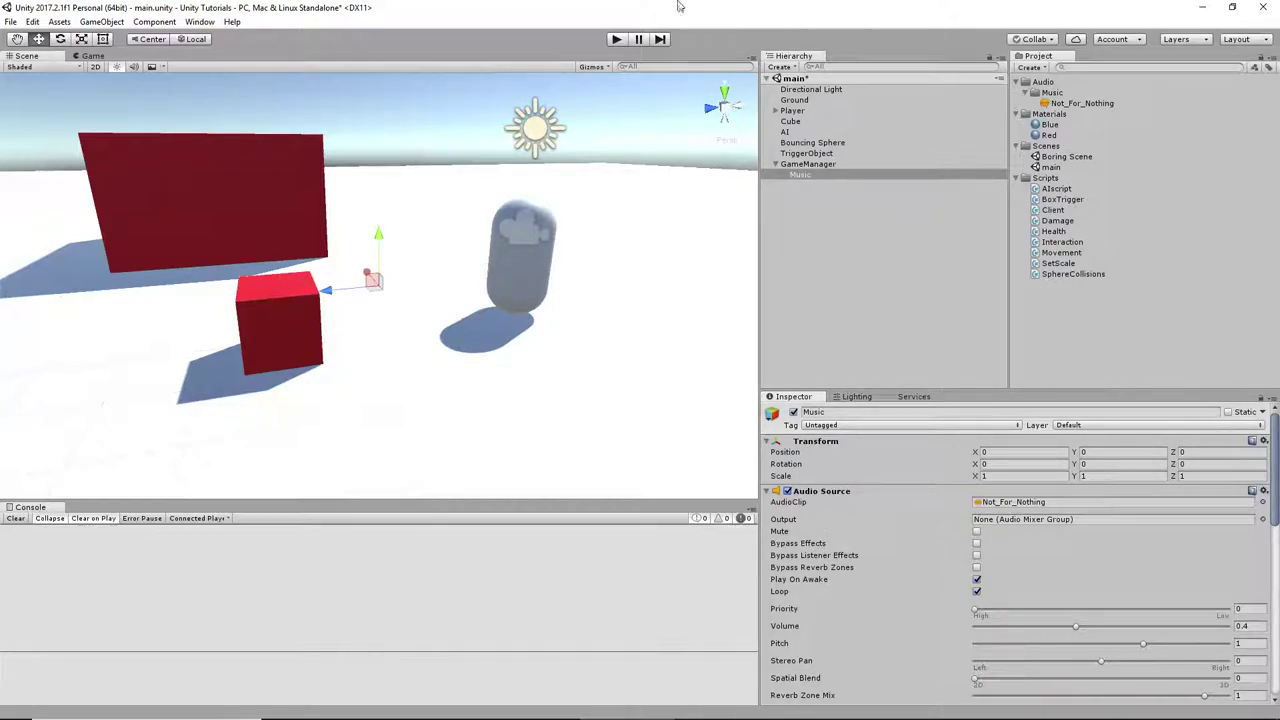
mouse_move(937, 712)
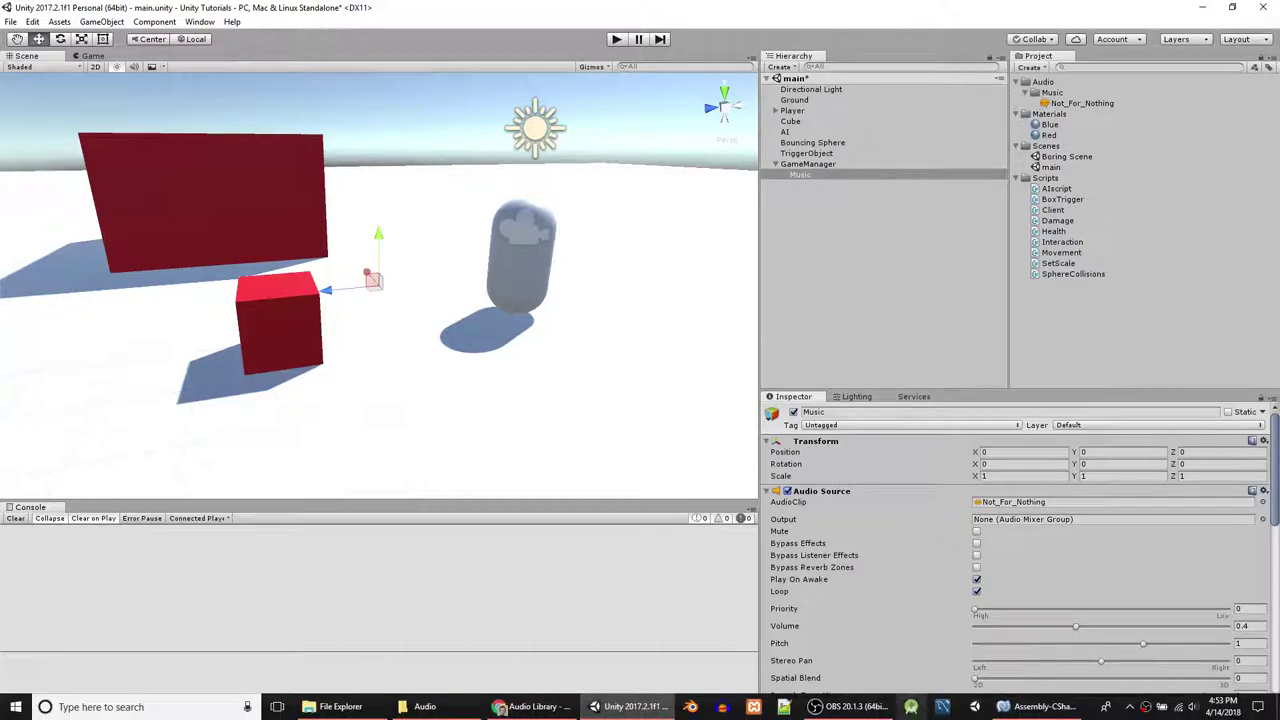